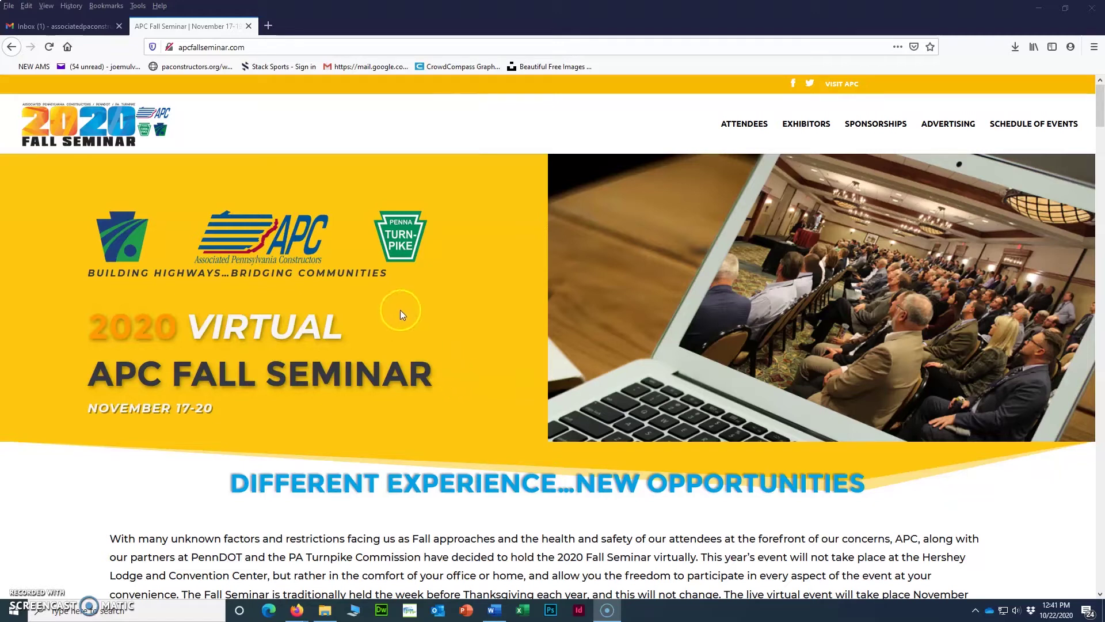
# Open the Fall Seminar Exhibitors invitation email in Gmail and scroll to its portal login link.
pyautogui.click(79, 29)
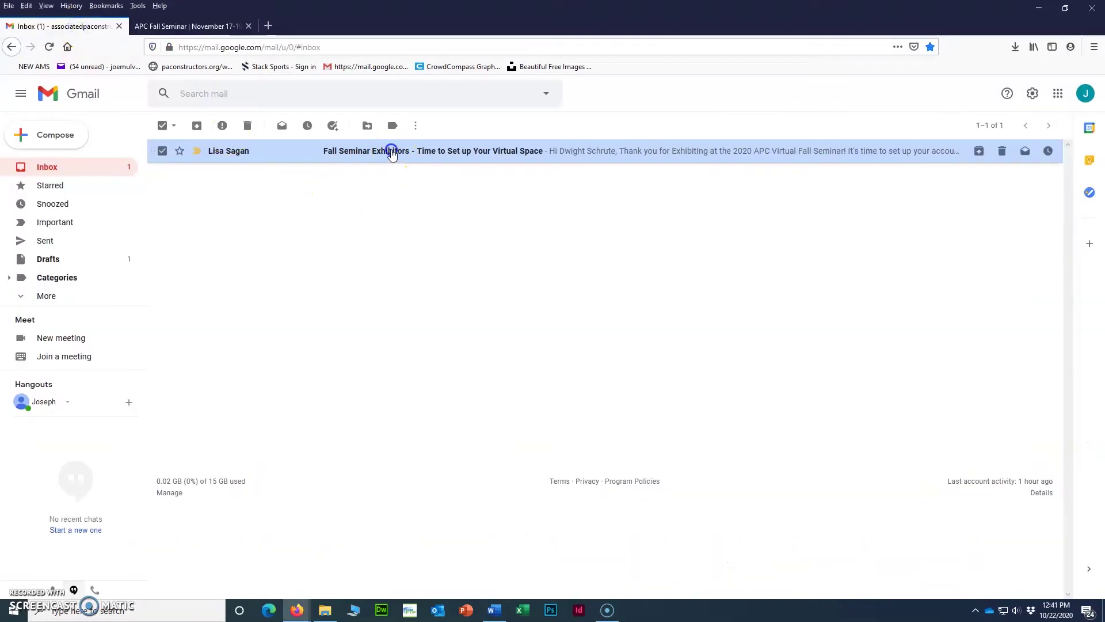
pyautogui.click(389, 148)
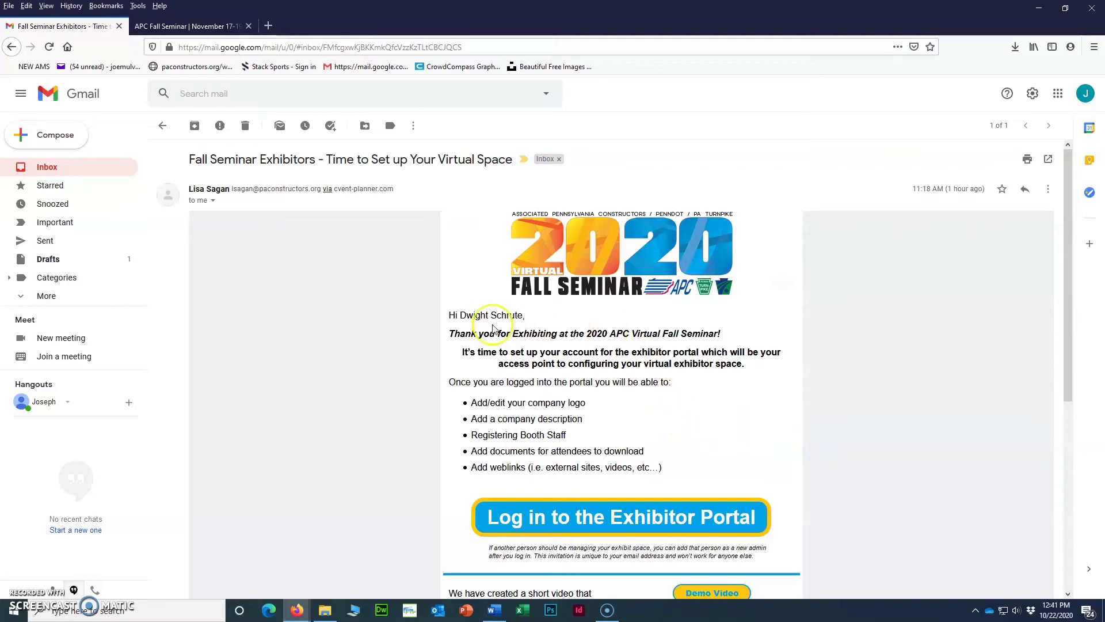
pyautogui.scroll(-2, 518, 340)
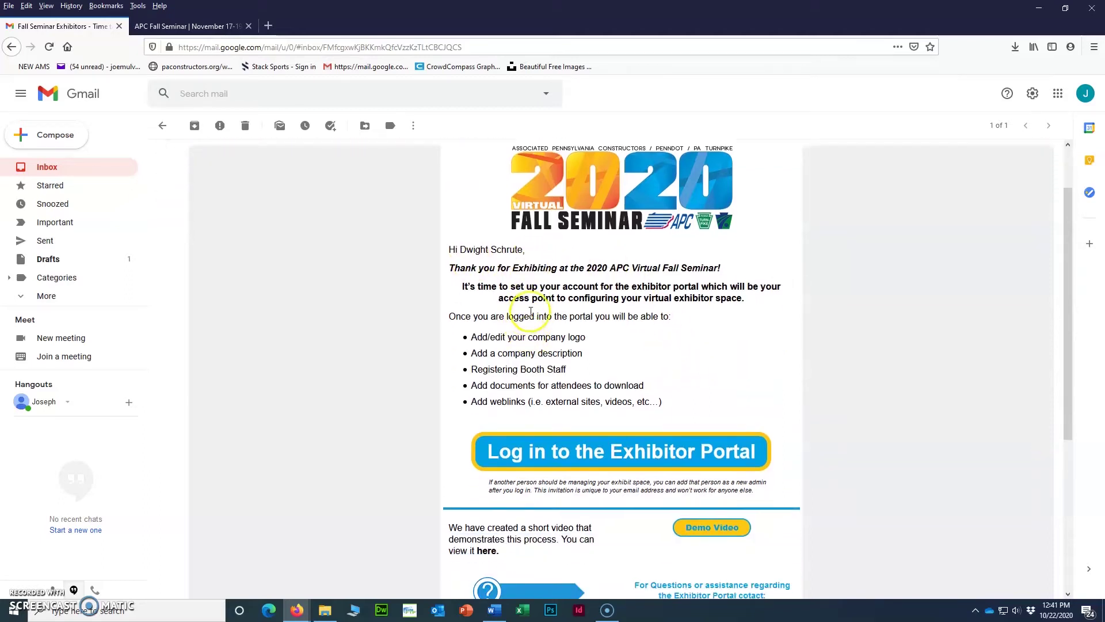
pyautogui.scroll(-2, 541, 334)
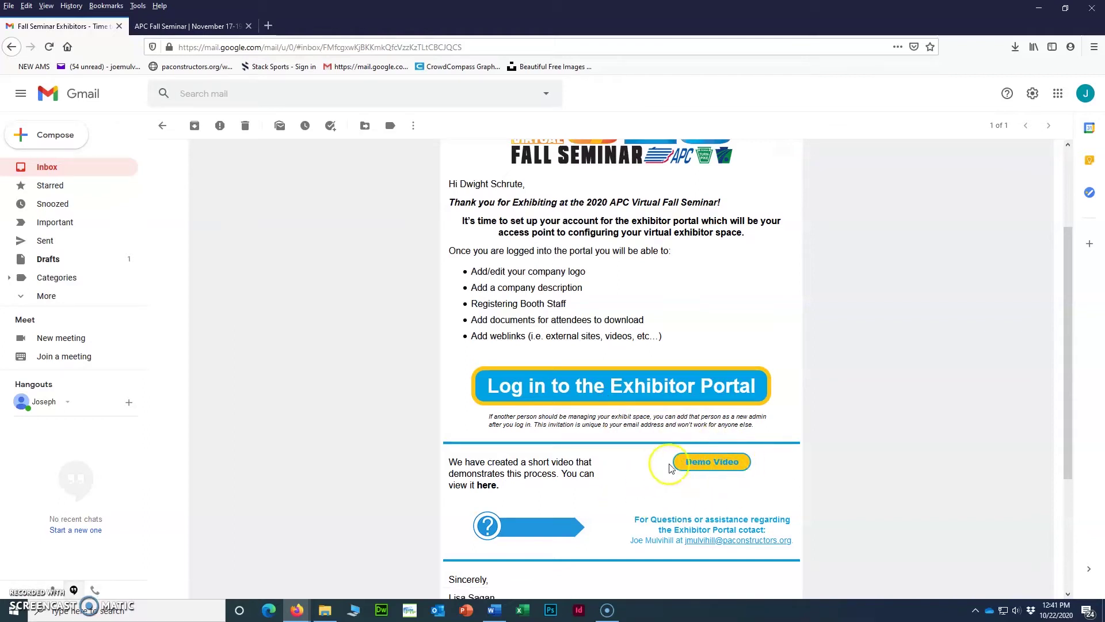
pyautogui.scroll(1, 623, 478)
pyautogui.scroll(2, 623, 478)
pyautogui.scroll(-1, 597, 488)
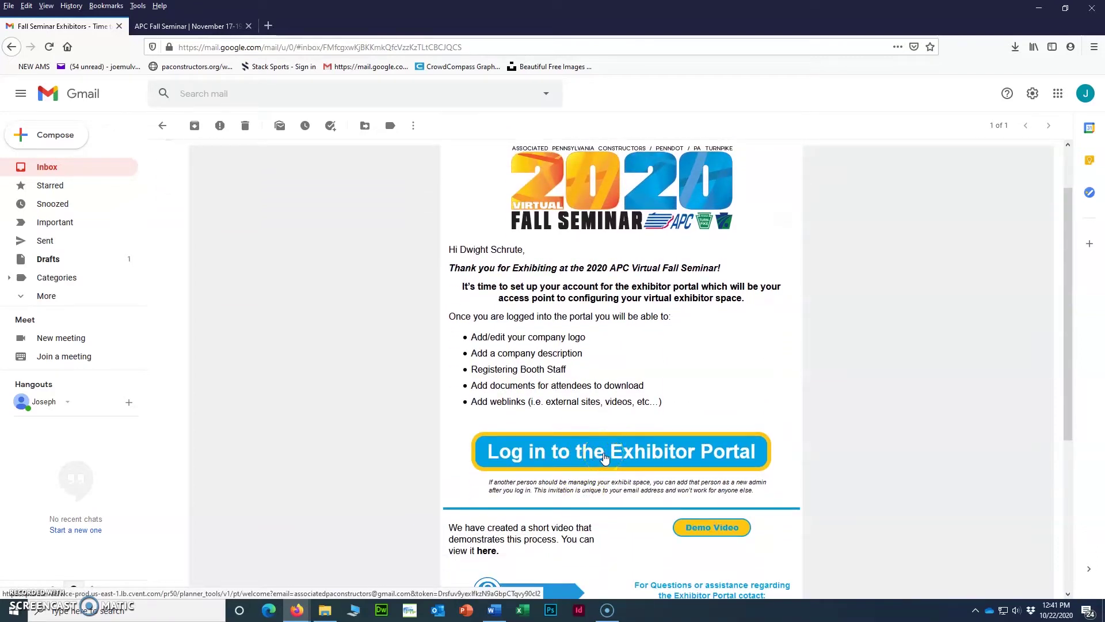
# Follow the email's Exhibitor Portal link, set and confirm an account password, and join.
pyautogui.click(604, 458)
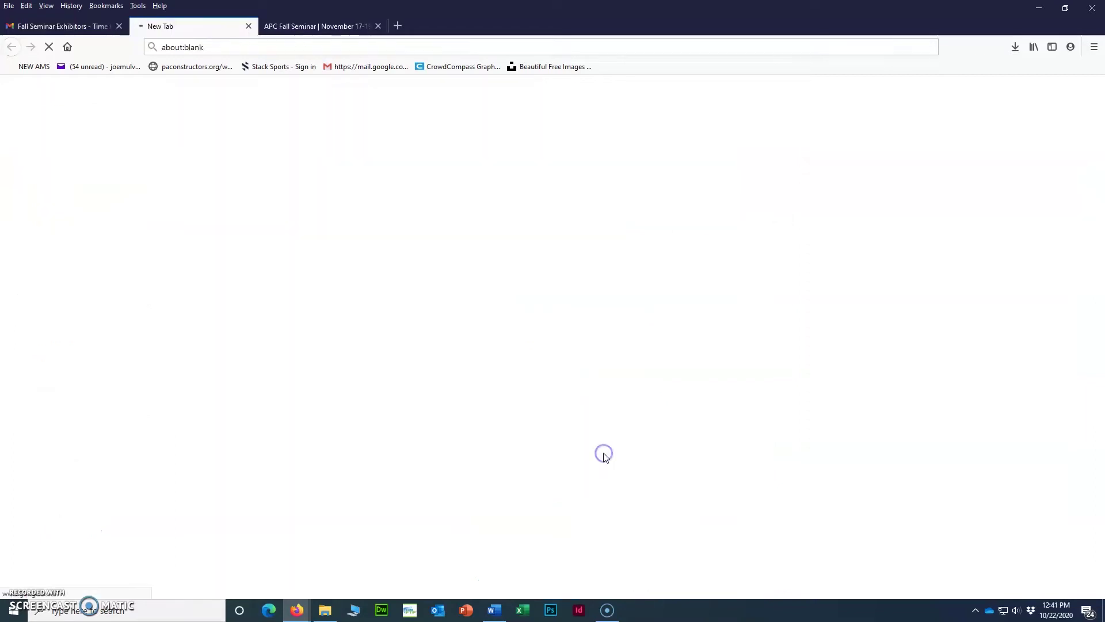
pyautogui.click(617, 458)
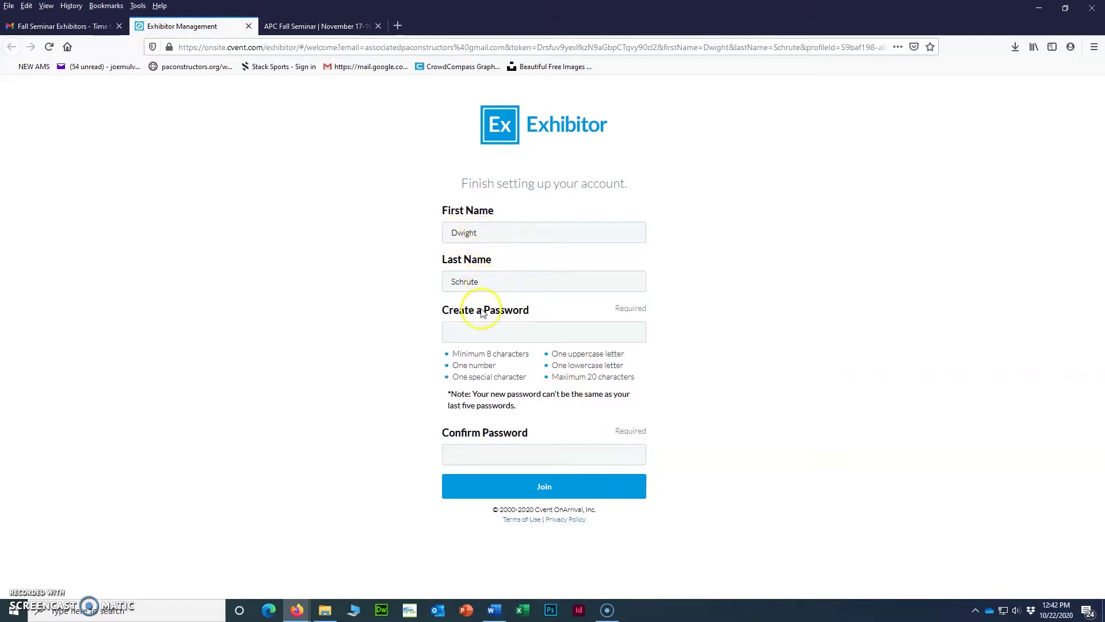
pyautogui.click(476, 331)
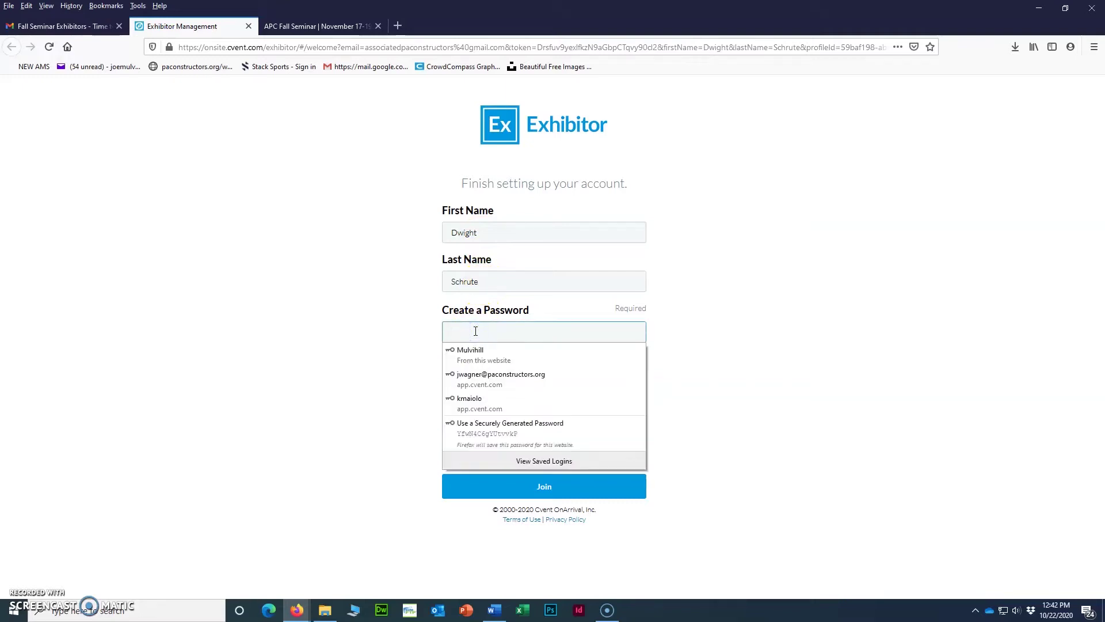
pyautogui.write('•••••••••')
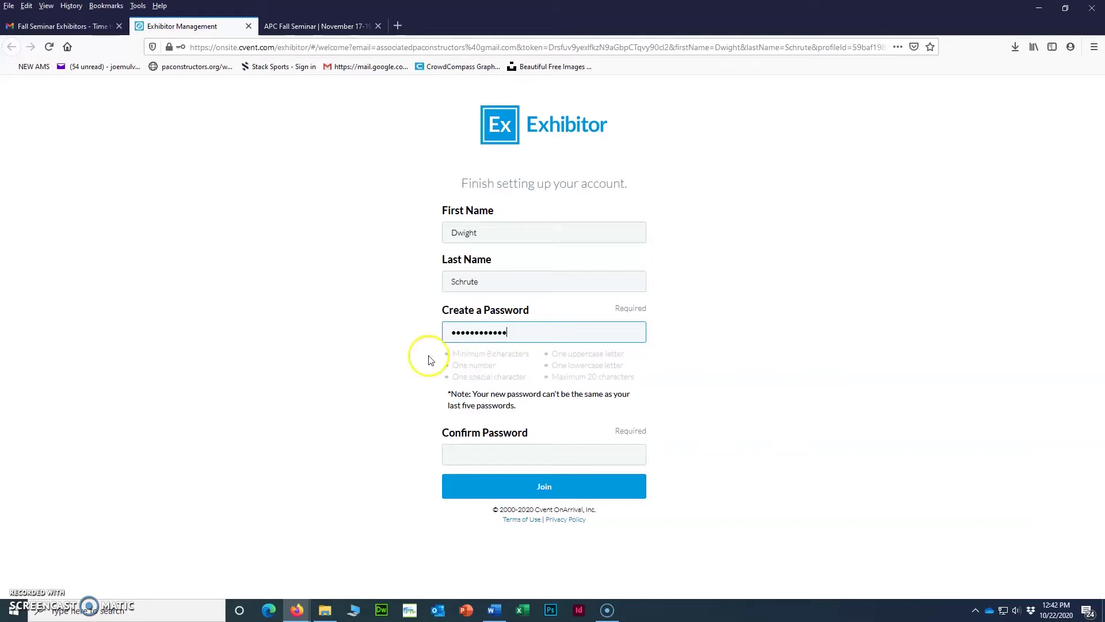
pyautogui.click(531, 452)
pyautogui.write('•')
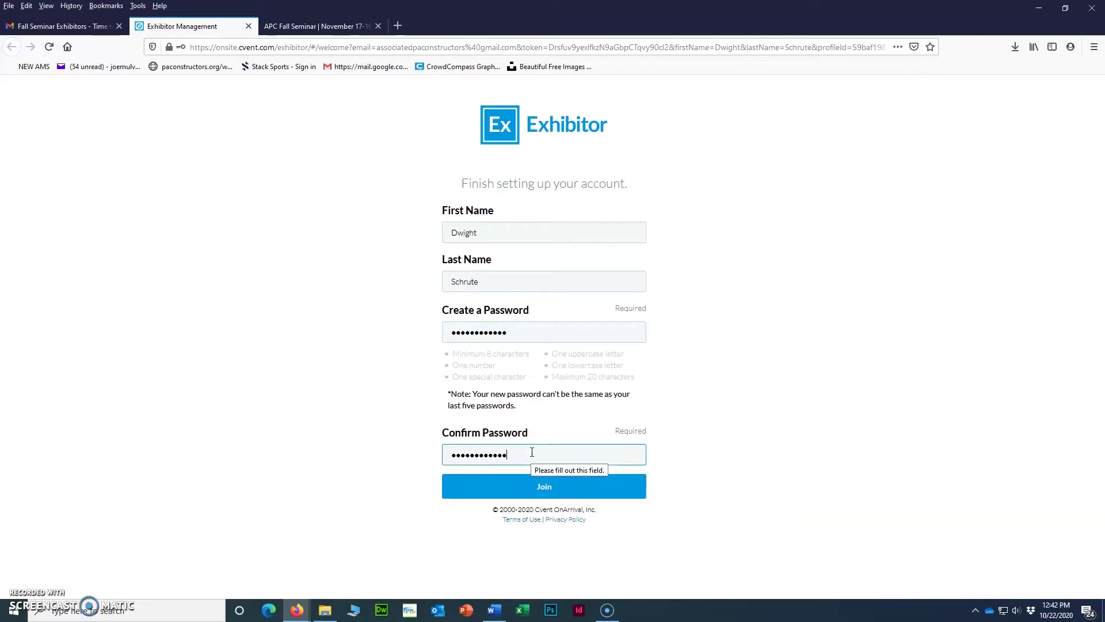
pyautogui.click(561, 488)
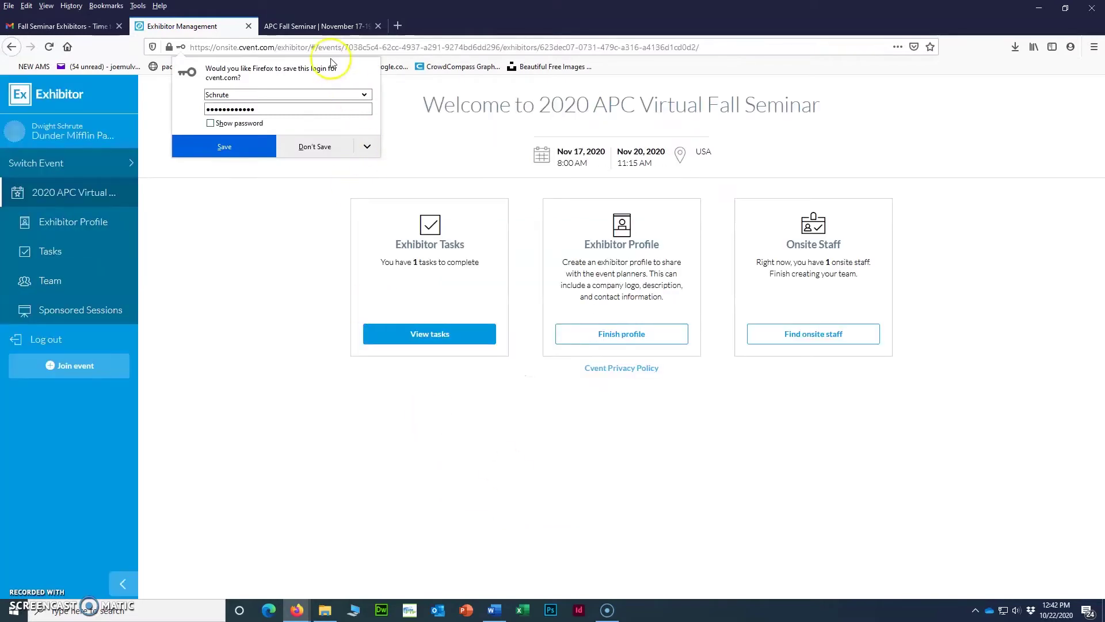
# Decline Firefox's save-login prompt and open the Edit Your Company Profile task, due Nov 13, 2020.
pyautogui.click(282, 151)
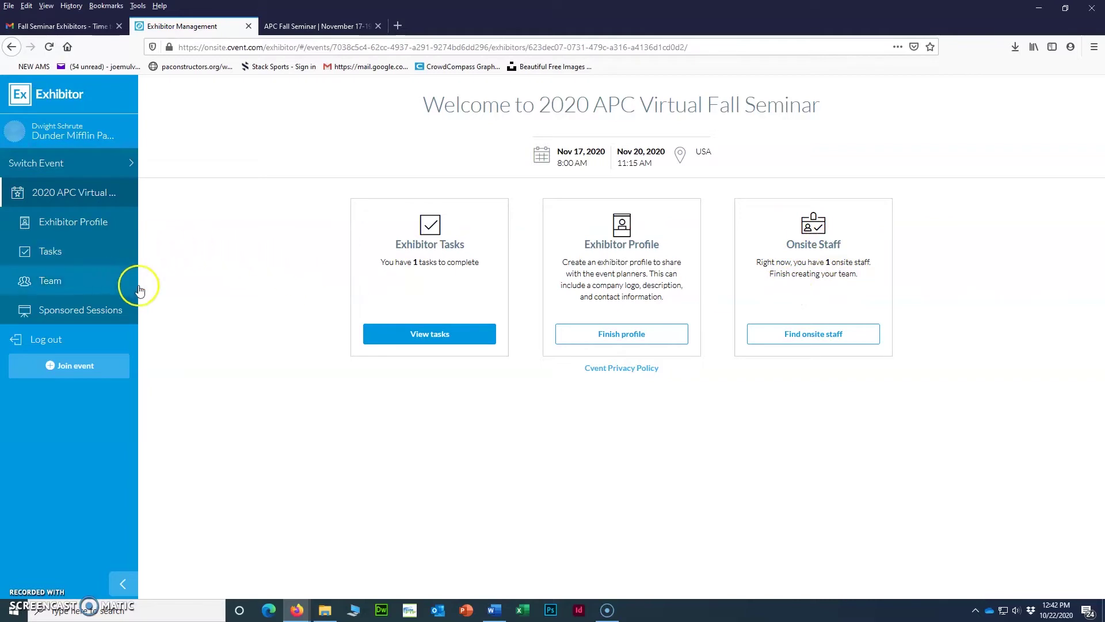
pyautogui.click(425, 340)
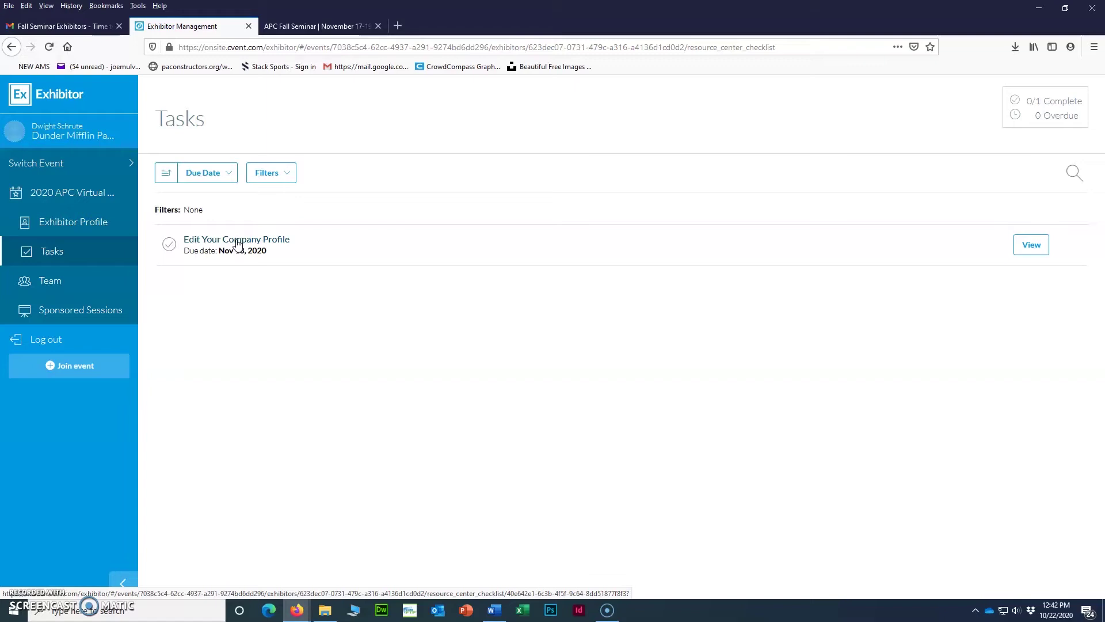
pyautogui.click(238, 243)
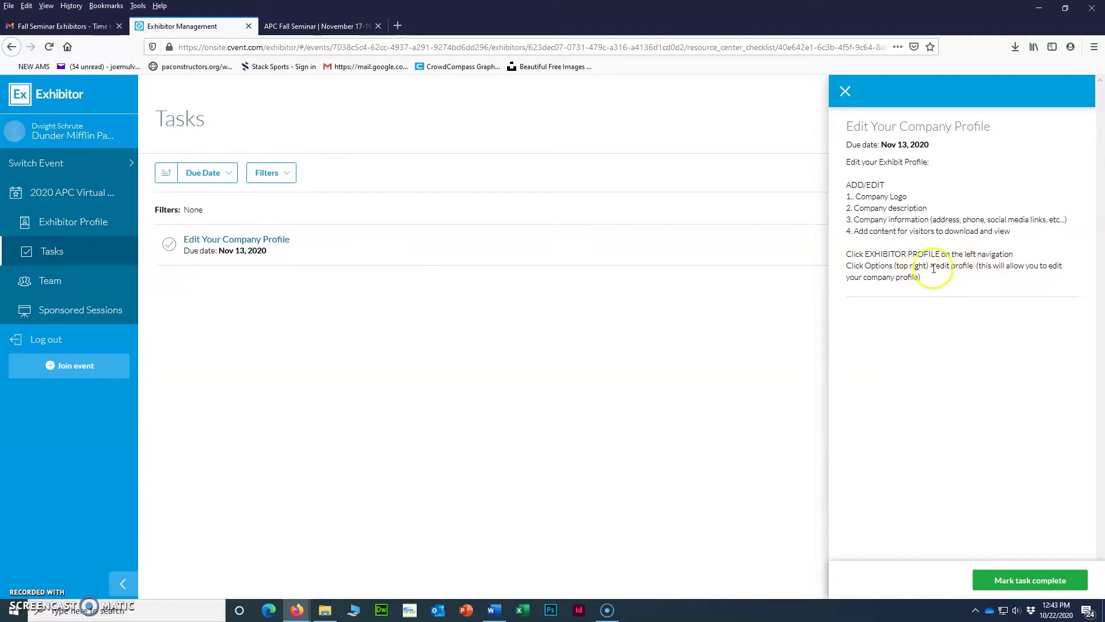
# Go to the Exhibitor Profile page and choose Edit profile from its Options menu.
pyautogui.click(53, 223)
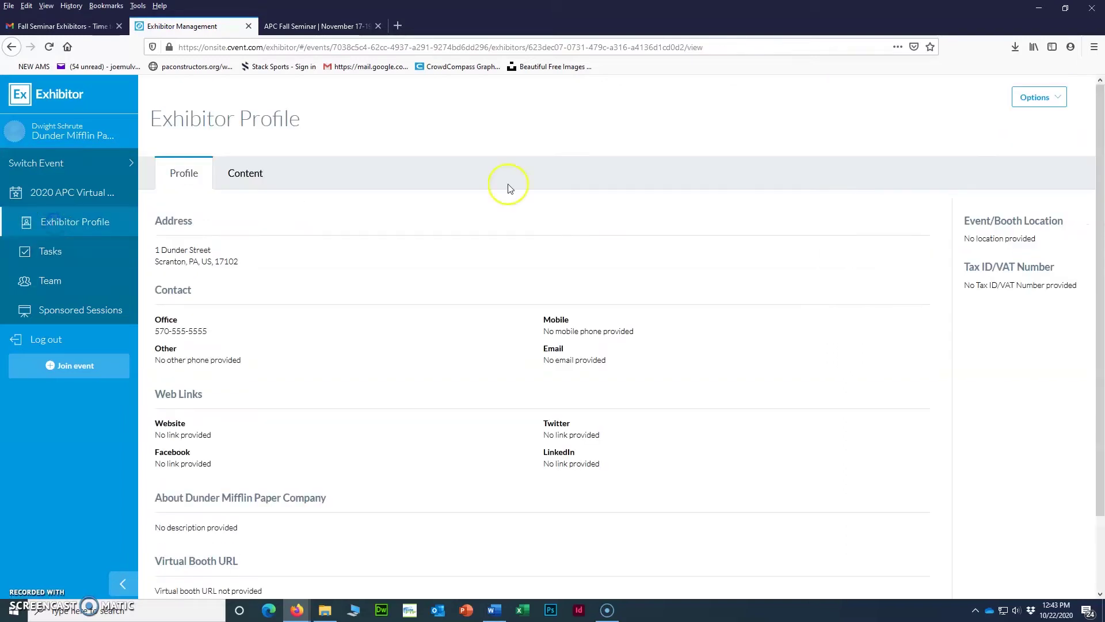
pyautogui.click(1047, 102)
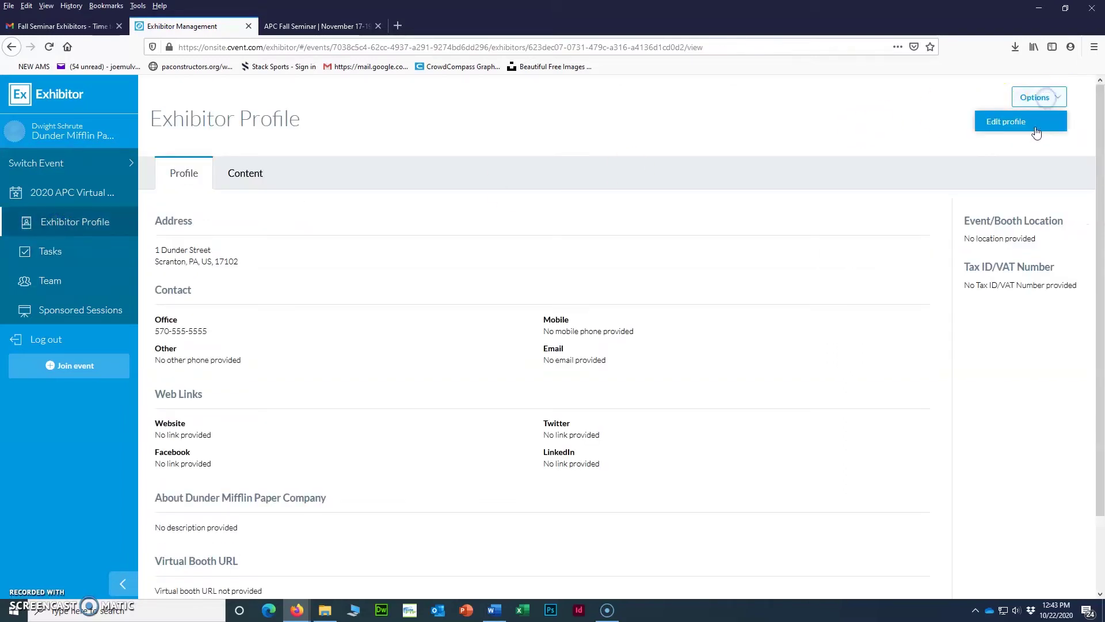
pyautogui.click(1028, 126)
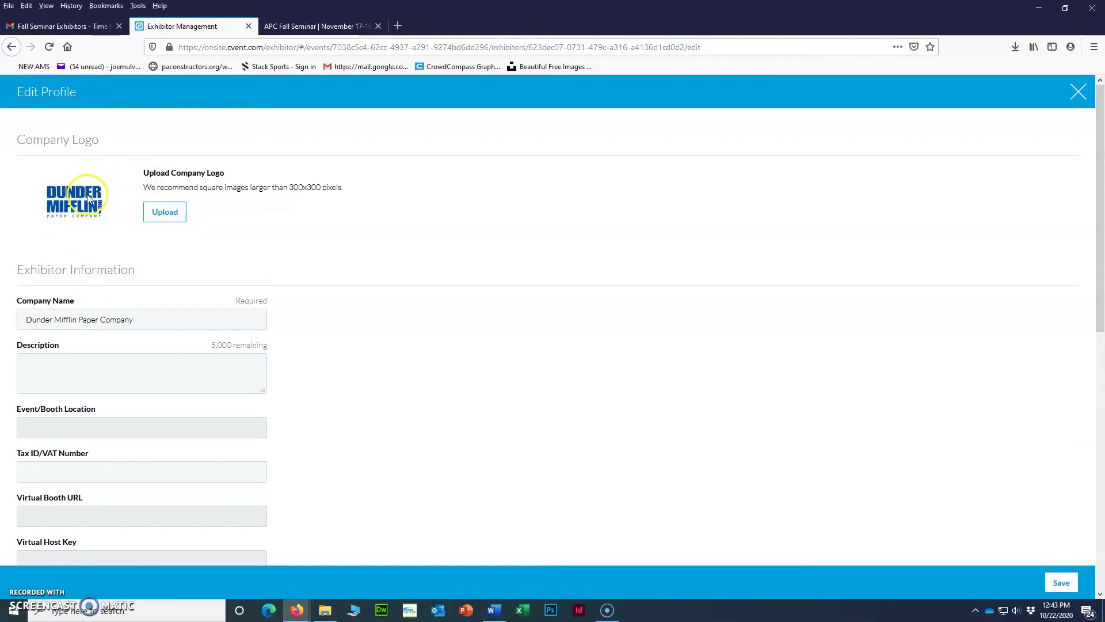
# Upload DUNDERLOGO300.png as the company logo, keeping the default crop.
pyautogui.click(170, 219)
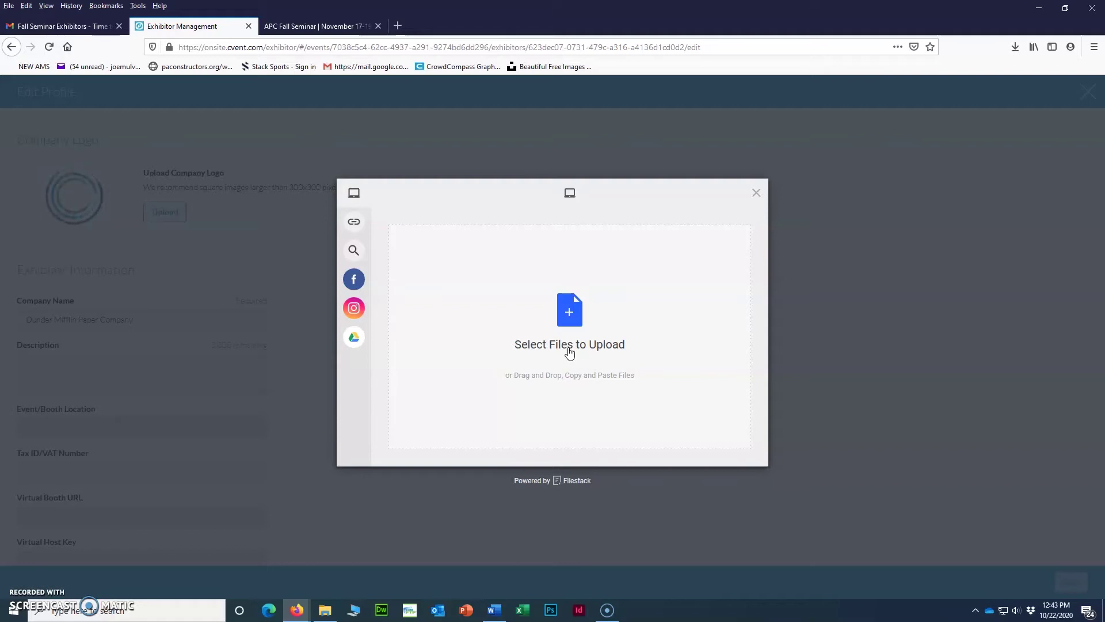
pyautogui.click(570, 348)
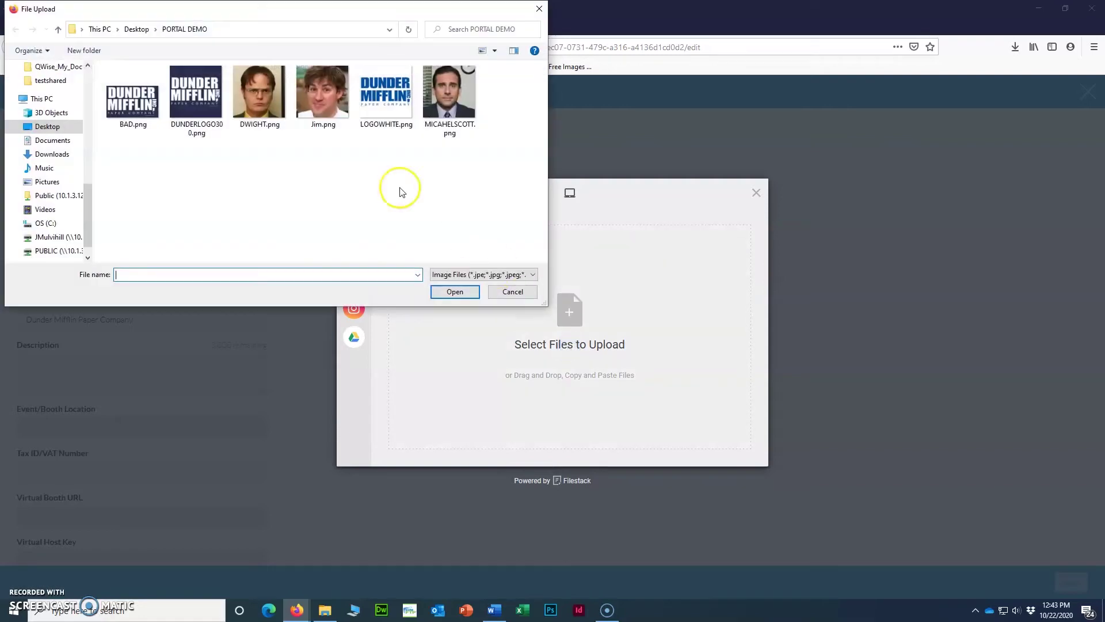
pyautogui.click(202, 107)
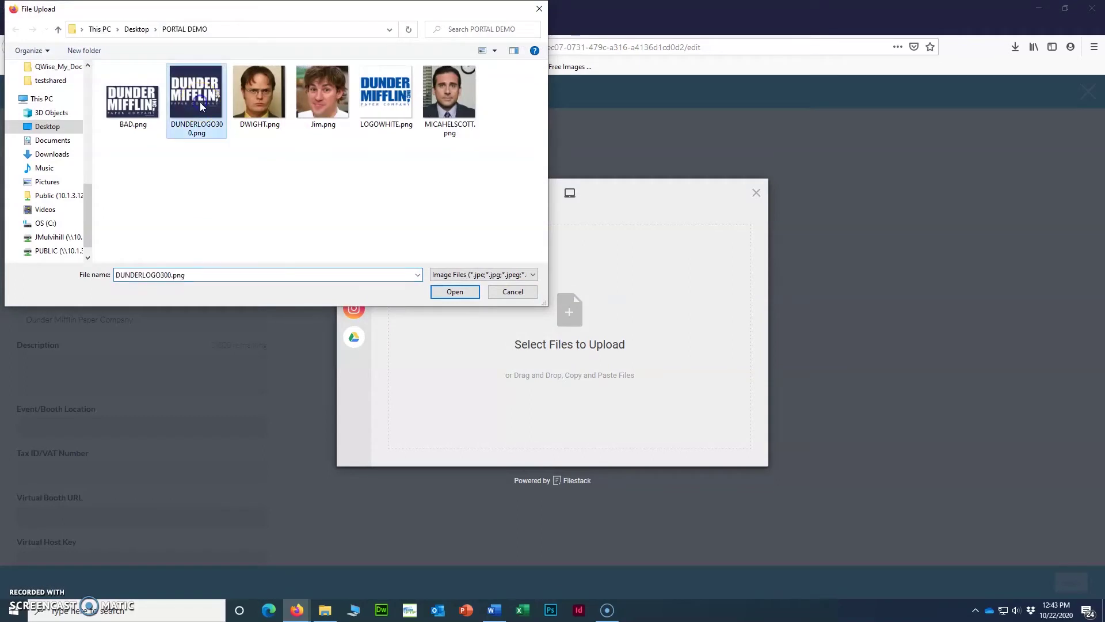
pyautogui.click(461, 295)
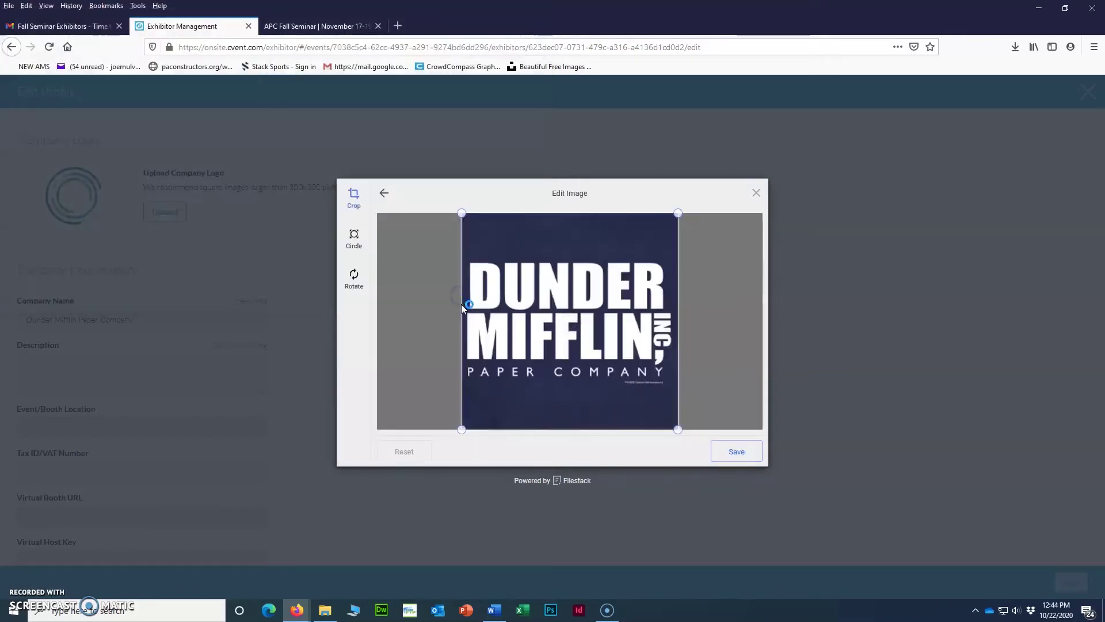
pyautogui.click(737, 452)
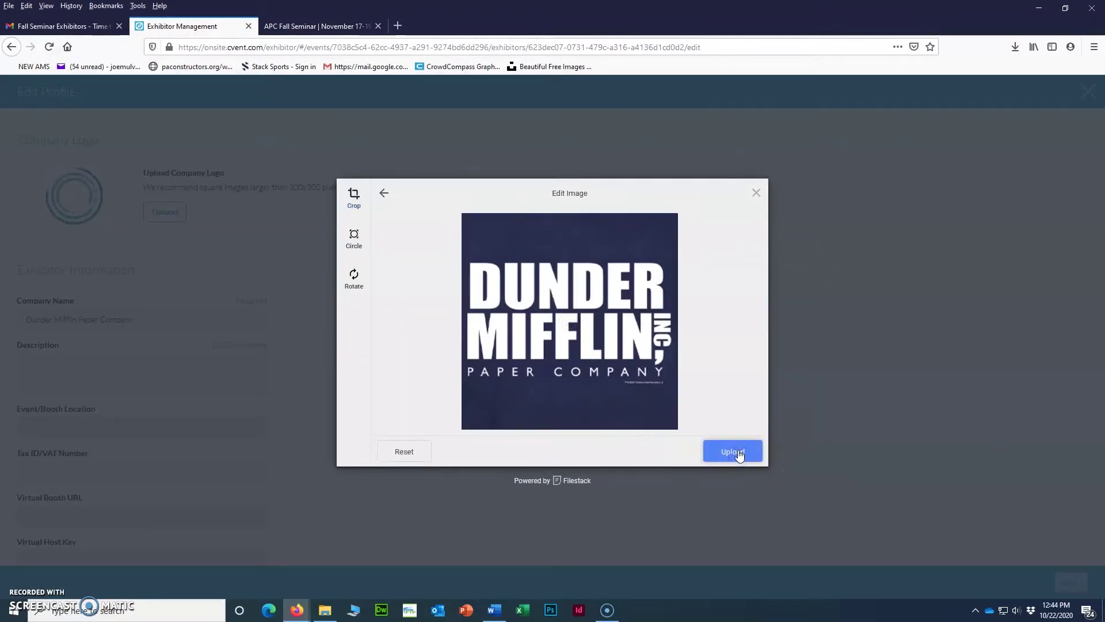
pyautogui.click(737, 452)
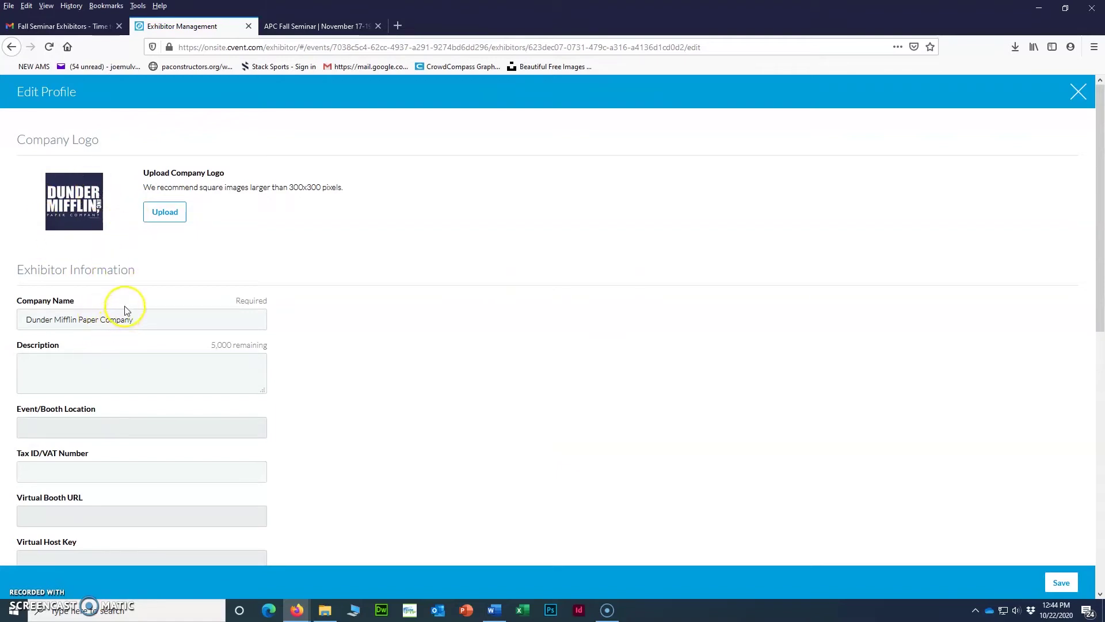
# Paste the Dunder Mifflin description text from Word into the profile's Description box.
pyautogui.scroll(-2, 126, 311)
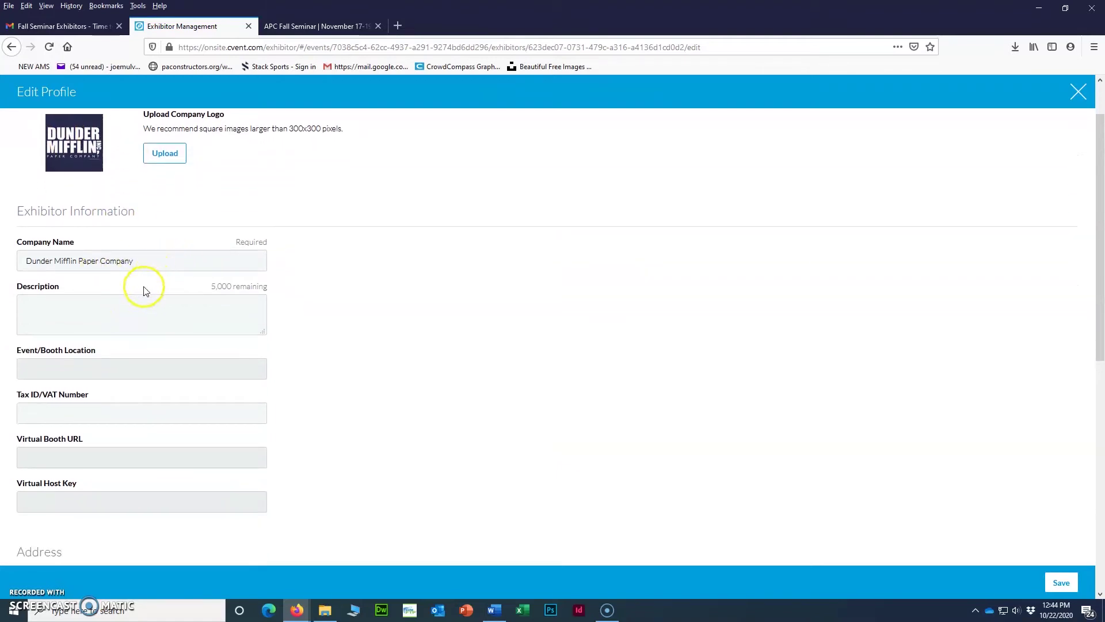
pyautogui.scroll(-1, 114, 309)
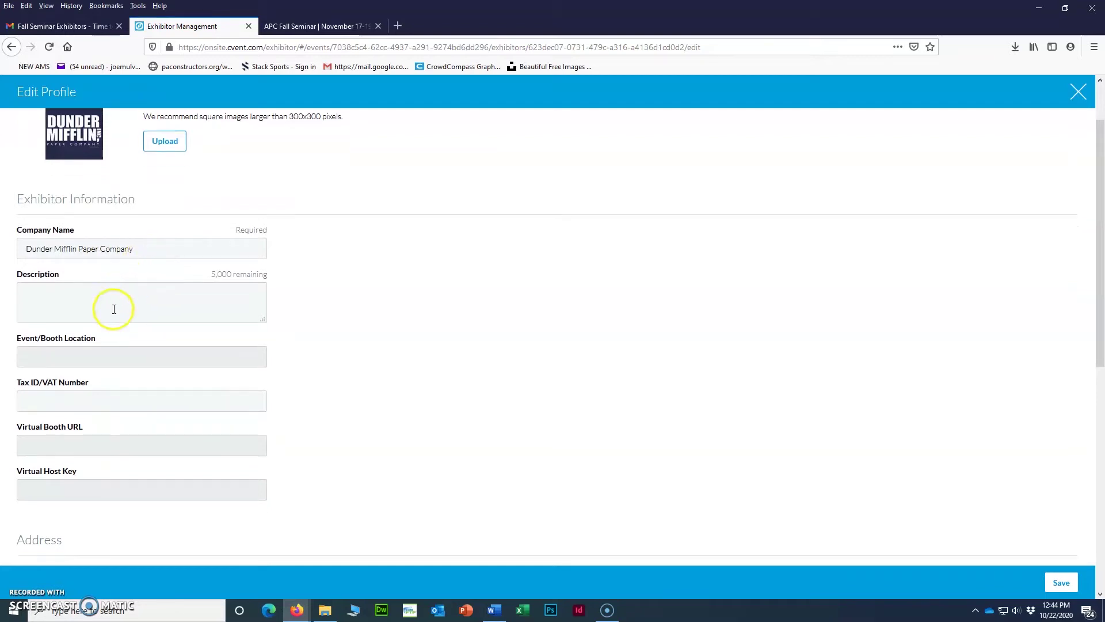
pyautogui.scroll(-2, 114, 310)
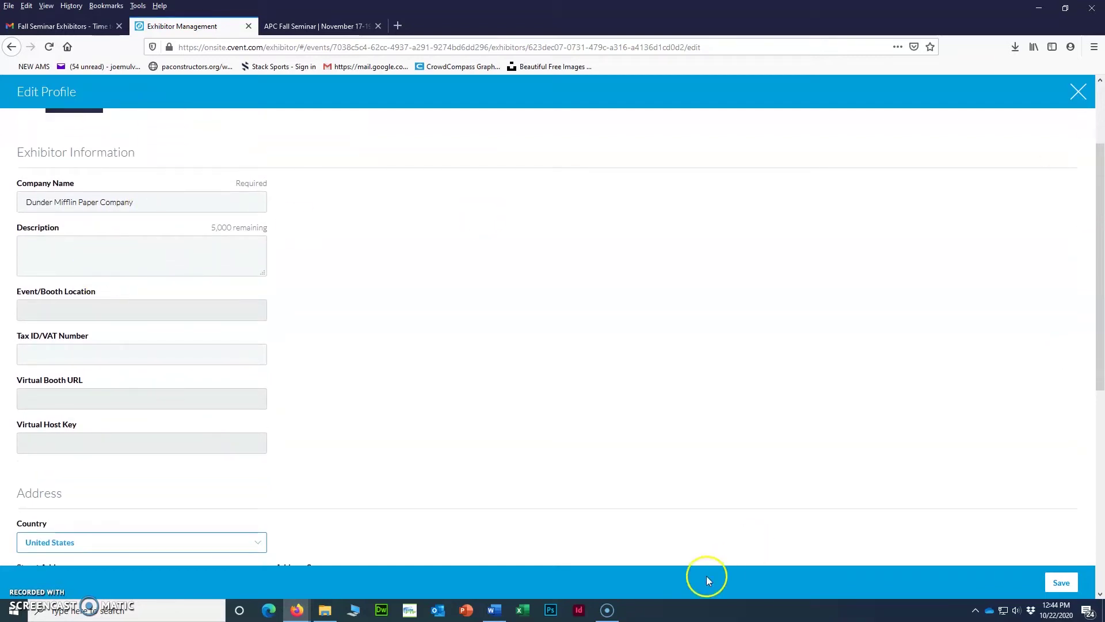
pyautogui.click(495, 610)
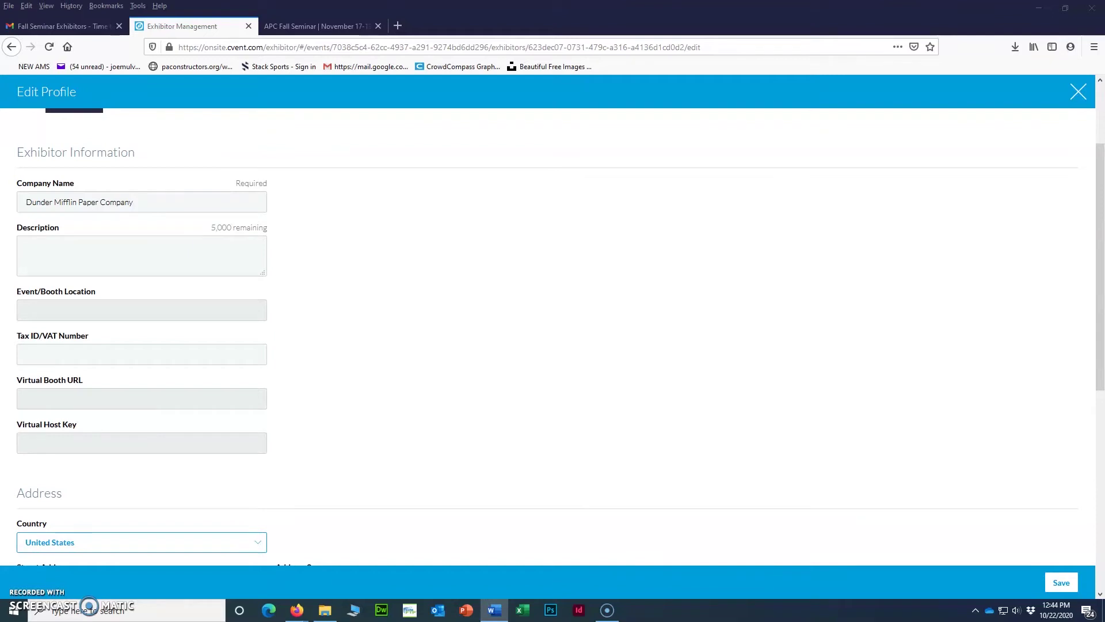
pyautogui.click(55, 241)
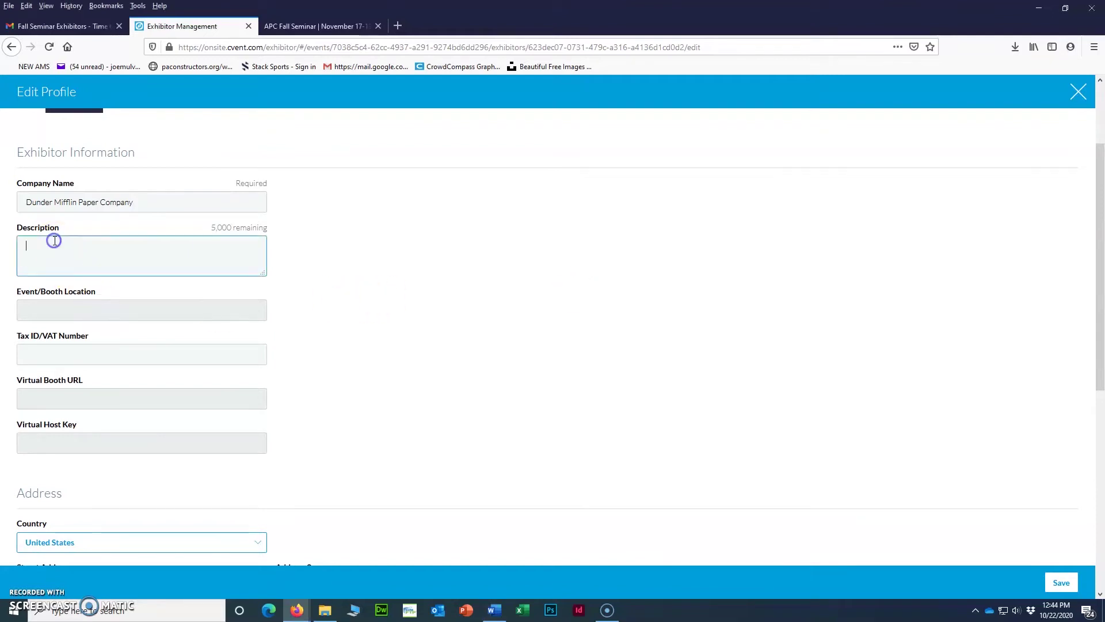
pyautogui.hotkey('ctrl', 'v')
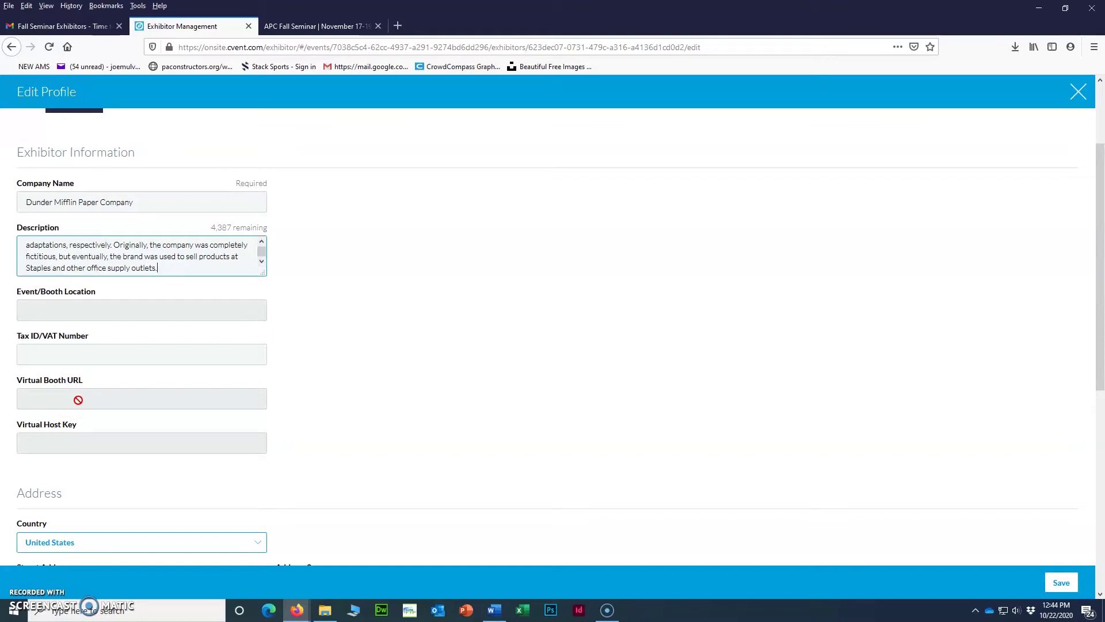
pyautogui.moveTo(79, 399)
pyautogui.mouseDown()
pyautogui.moveTo(81, 424)
pyautogui.moveTo(135, 399)
pyautogui.mouseUp()
# Enter the company's other phone number under Contact Information.
pyautogui.scroll(-2, 133, 397)
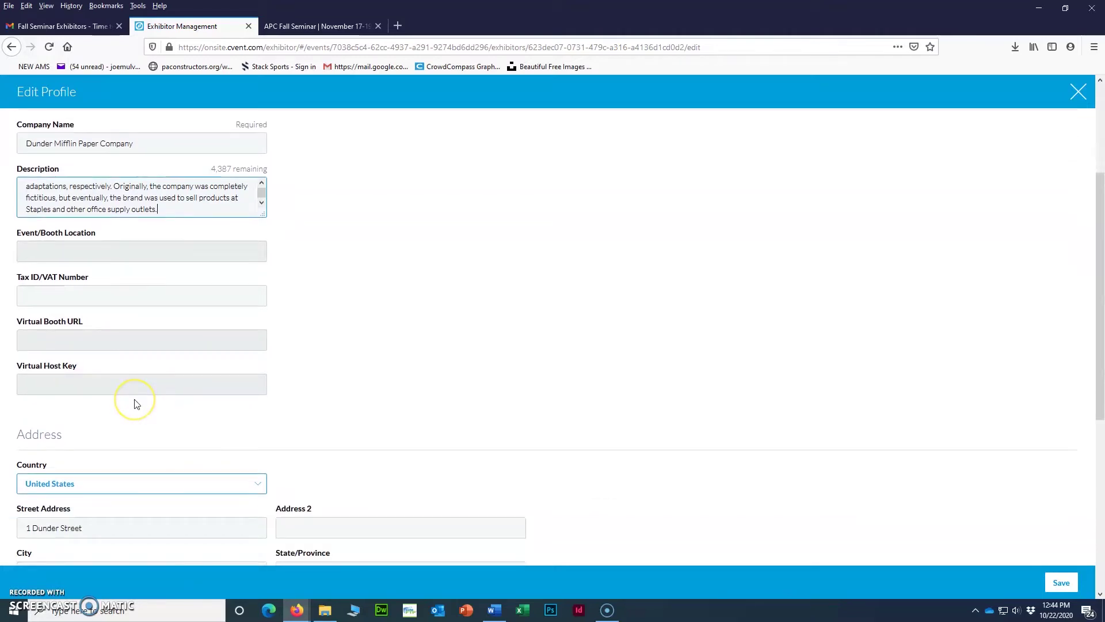
pyautogui.scroll(-2, 136, 403)
pyautogui.scroll(-1, 136, 404)
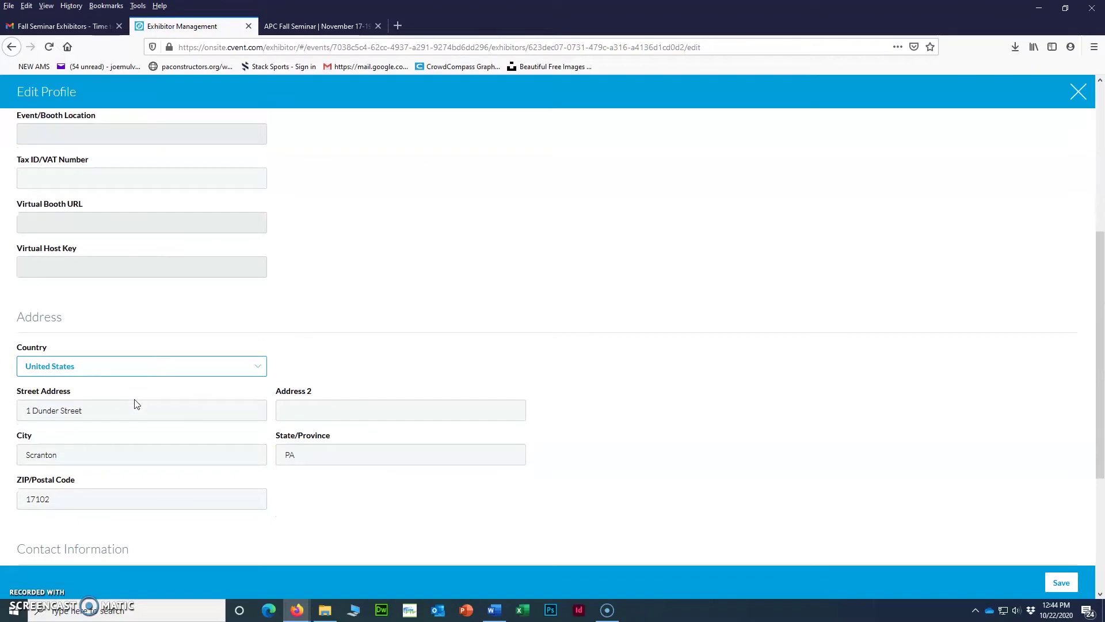
pyautogui.scroll(-1, 136, 404)
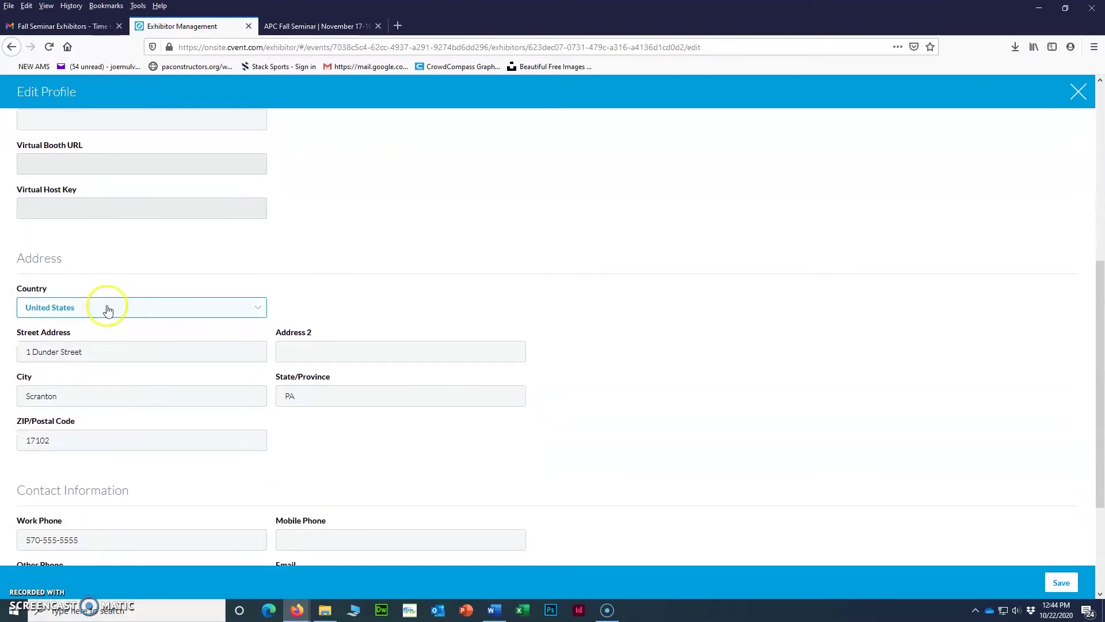
pyautogui.scroll(-1, 103, 275)
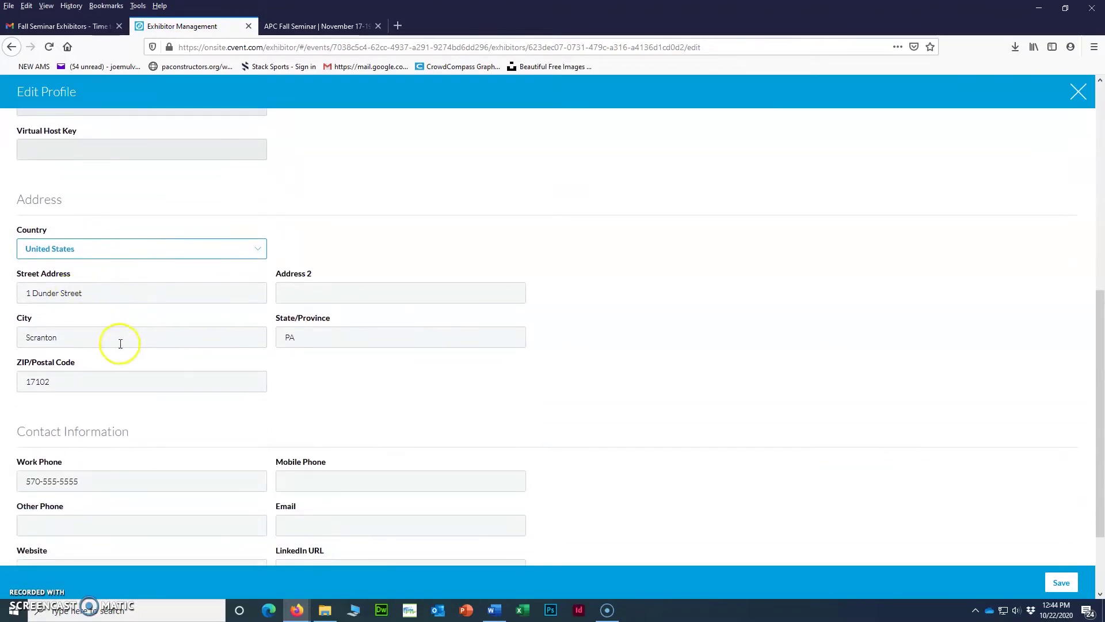
pyautogui.scroll(-1, 93, 397)
pyautogui.scroll(-1, 100, 397)
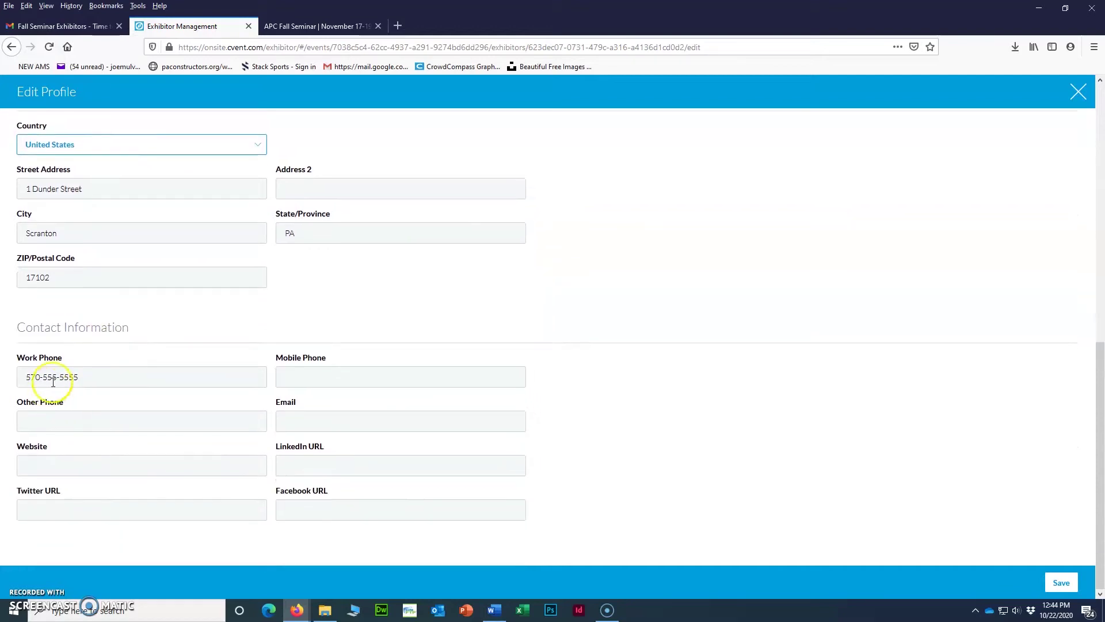
pyautogui.click(86, 379)
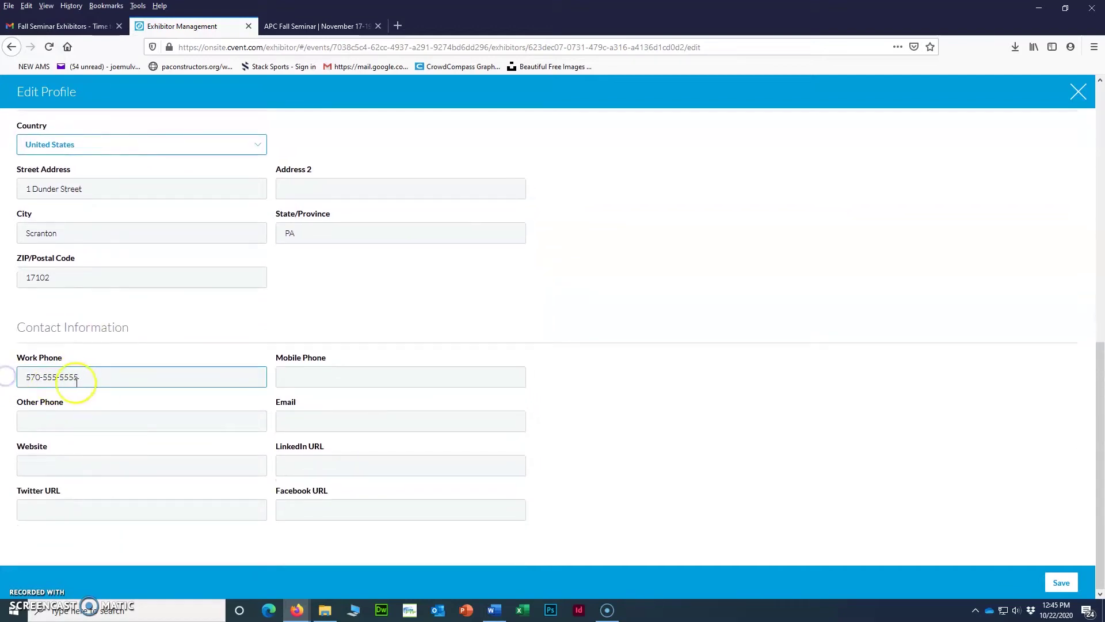
pyautogui.click(338, 381)
pyautogui.click(87, 426)
pyautogui.write('1-800-paper')
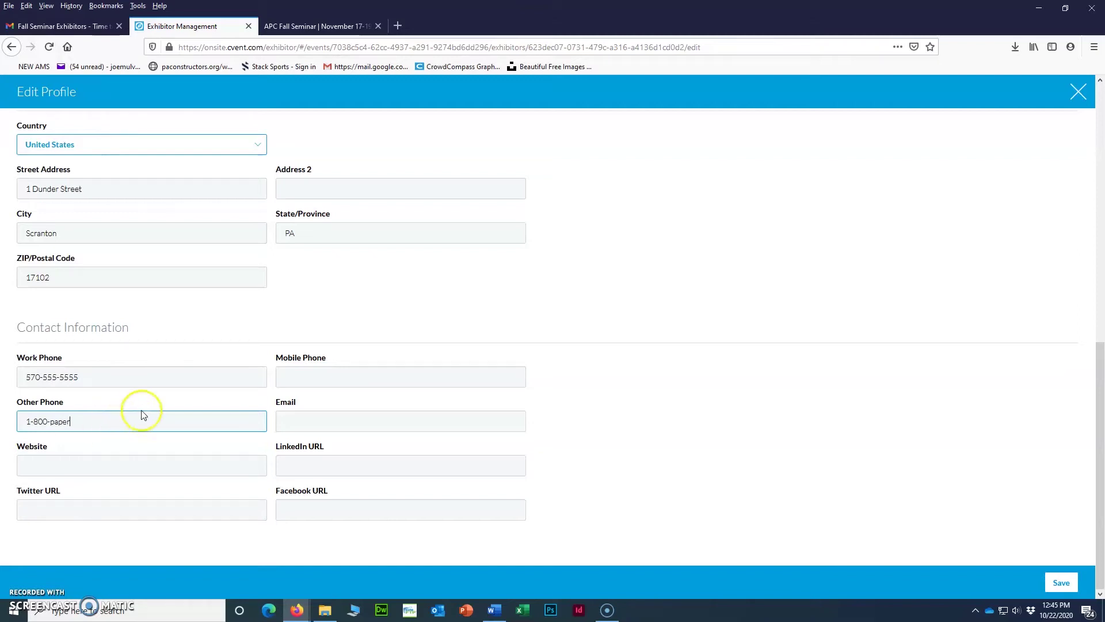
pyautogui.moveTo(86, 427); pyautogui.dragTo(47, 422)
pyautogui.write('Get-')
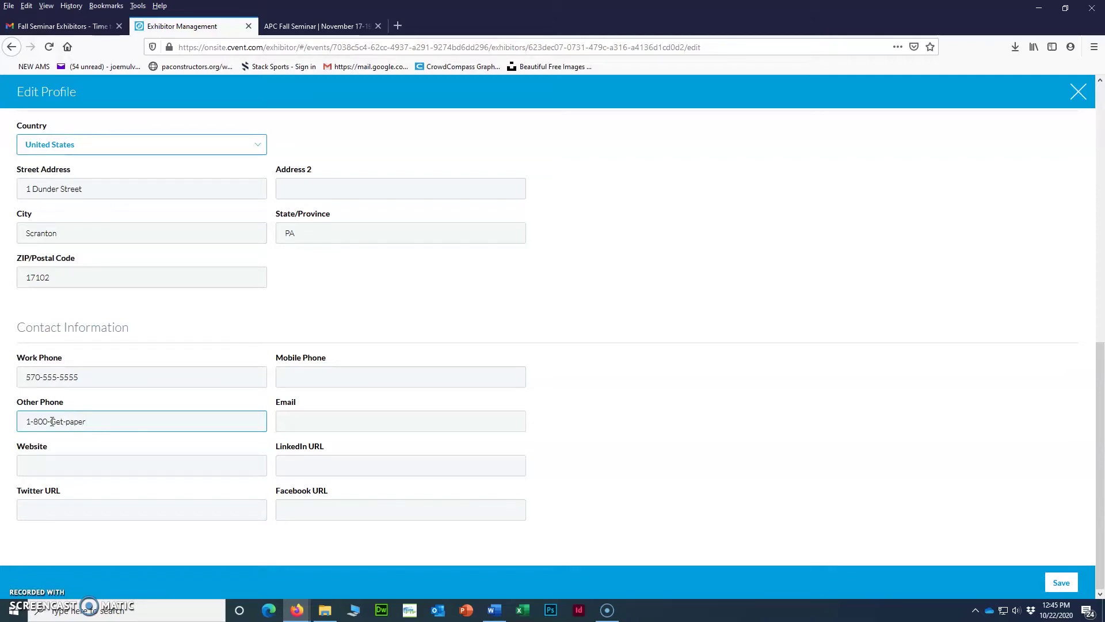
# Enter the company's contact e-mail address.
pyautogui.click(290, 418)
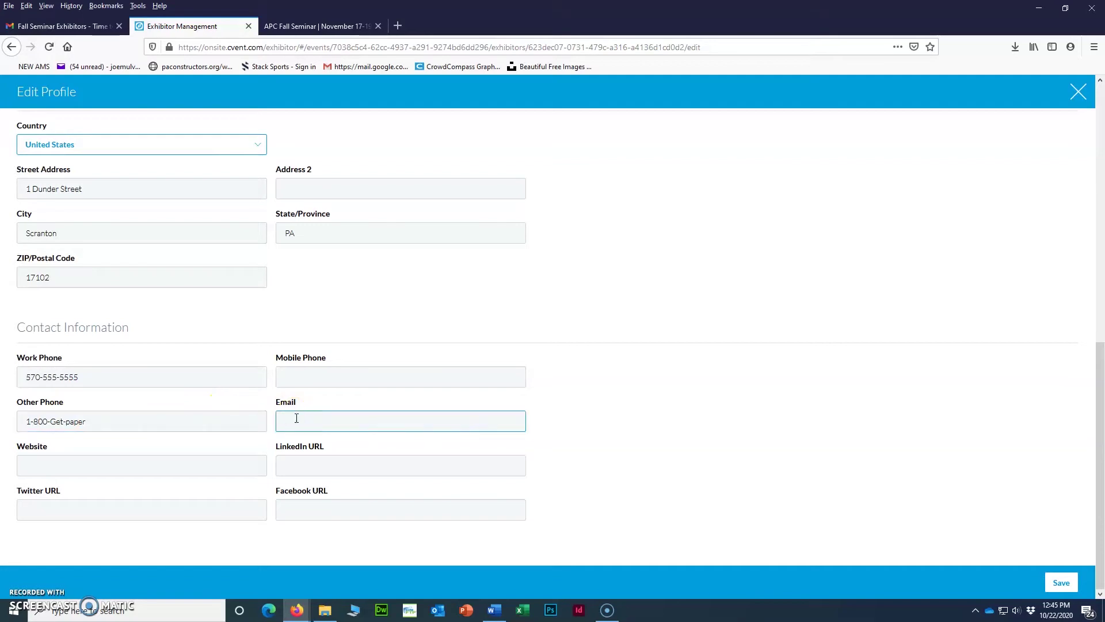
pyautogui.scroll(5, 297, 420)
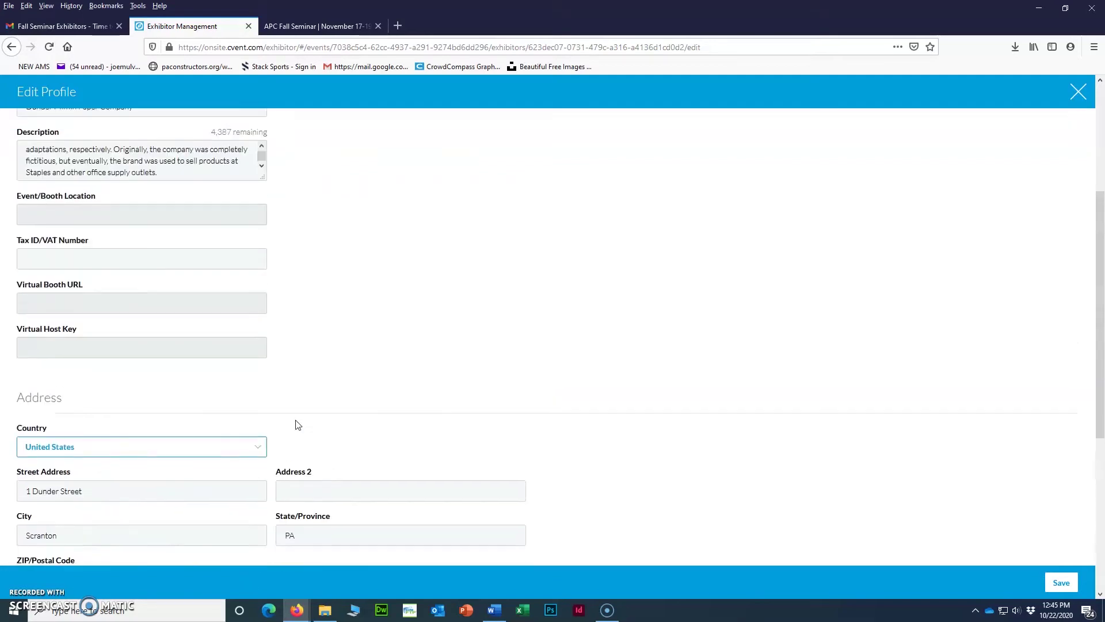
pyautogui.scroll(-5, 297, 425)
pyautogui.click(301, 426)
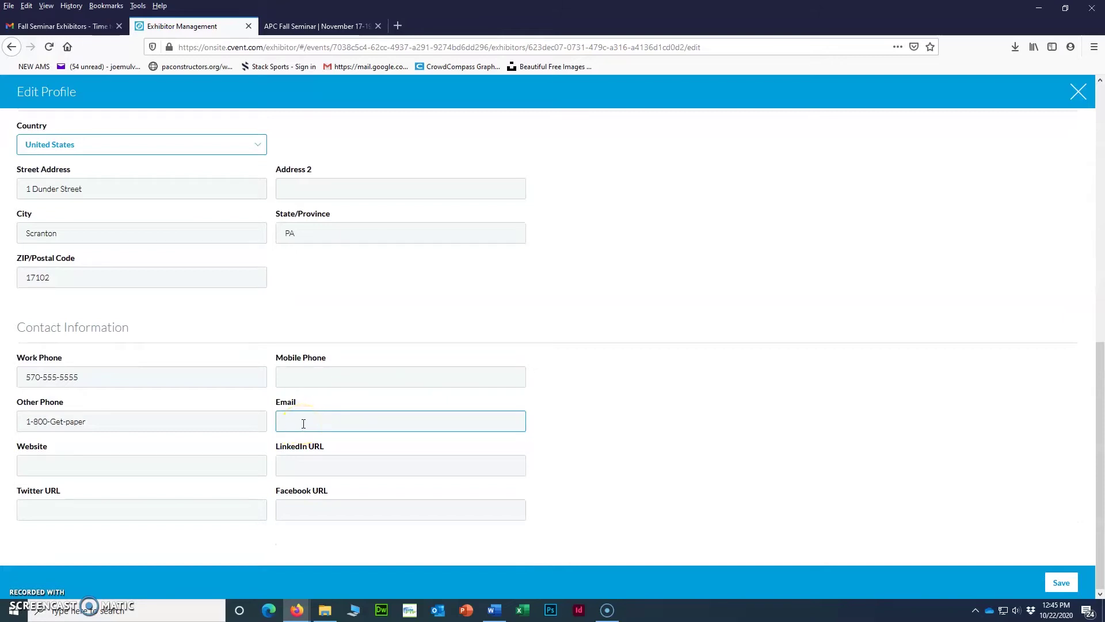
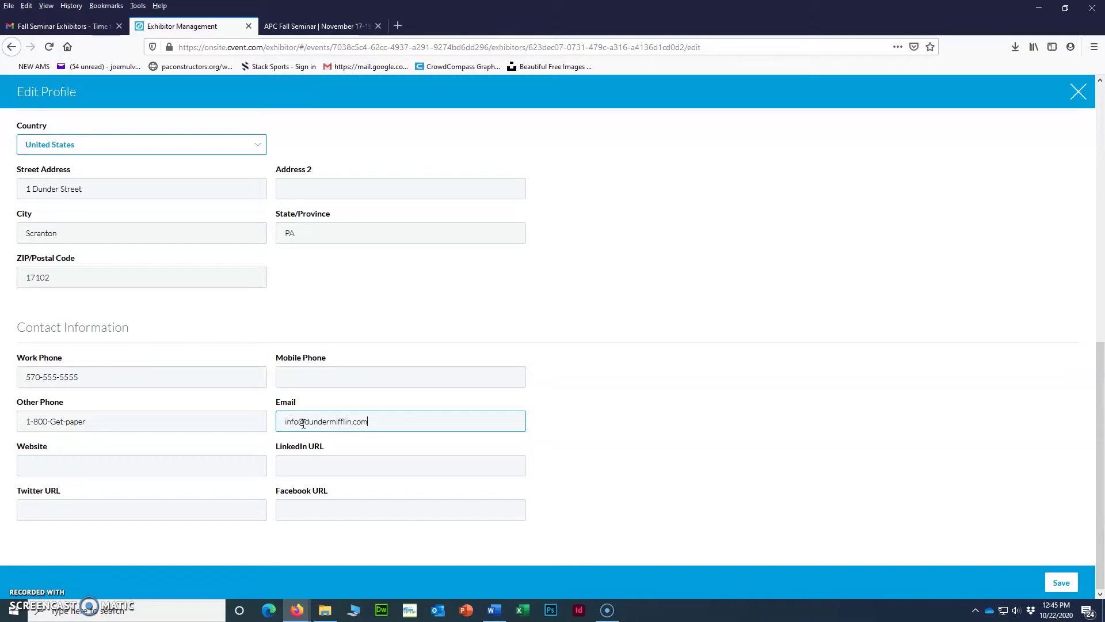
# Paste the company website, Facebook and Twitter URLs from the Word document.
pyautogui.click(144, 465)
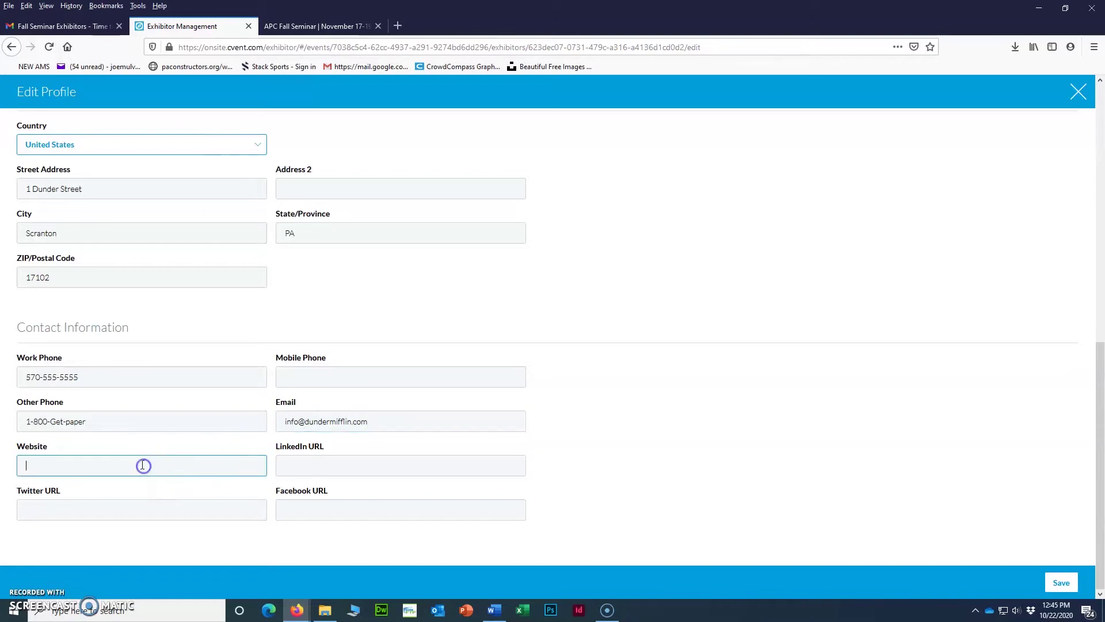
pyautogui.hotkey('alt', 'Tab')
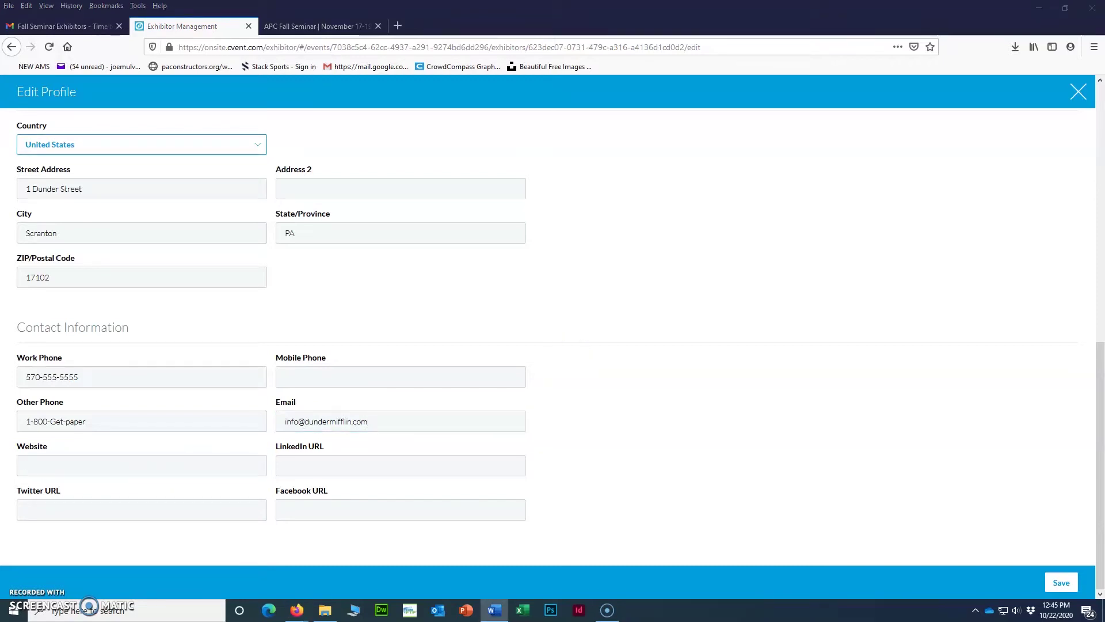
pyautogui.click(31, 460)
pyautogui.write('www.dundermifflin.com')
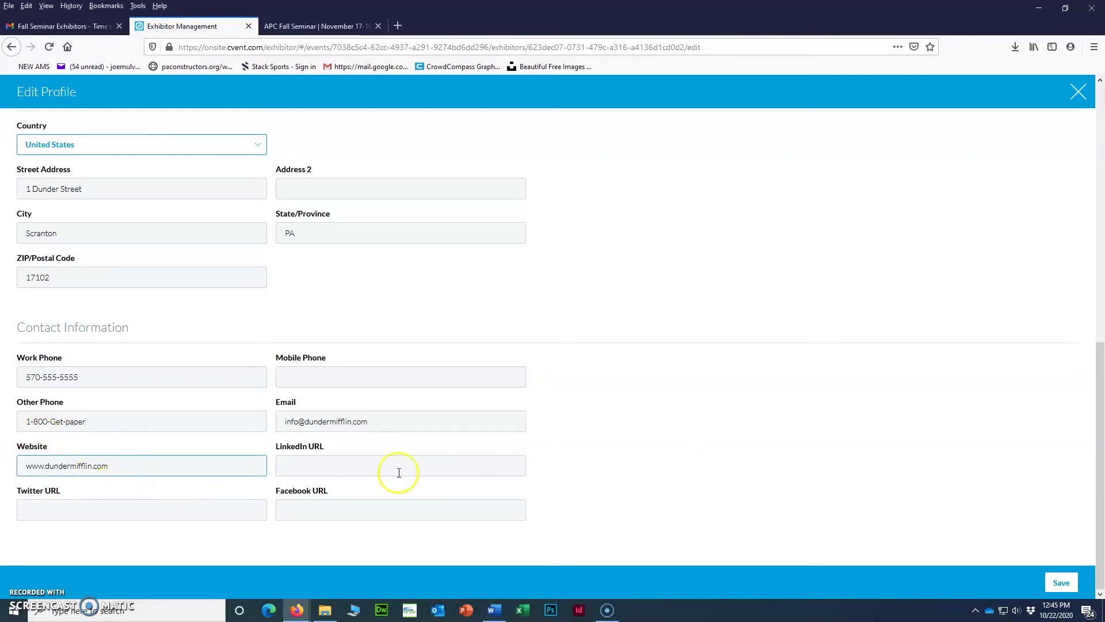
pyautogui.hotkey('alt', 'Tab')
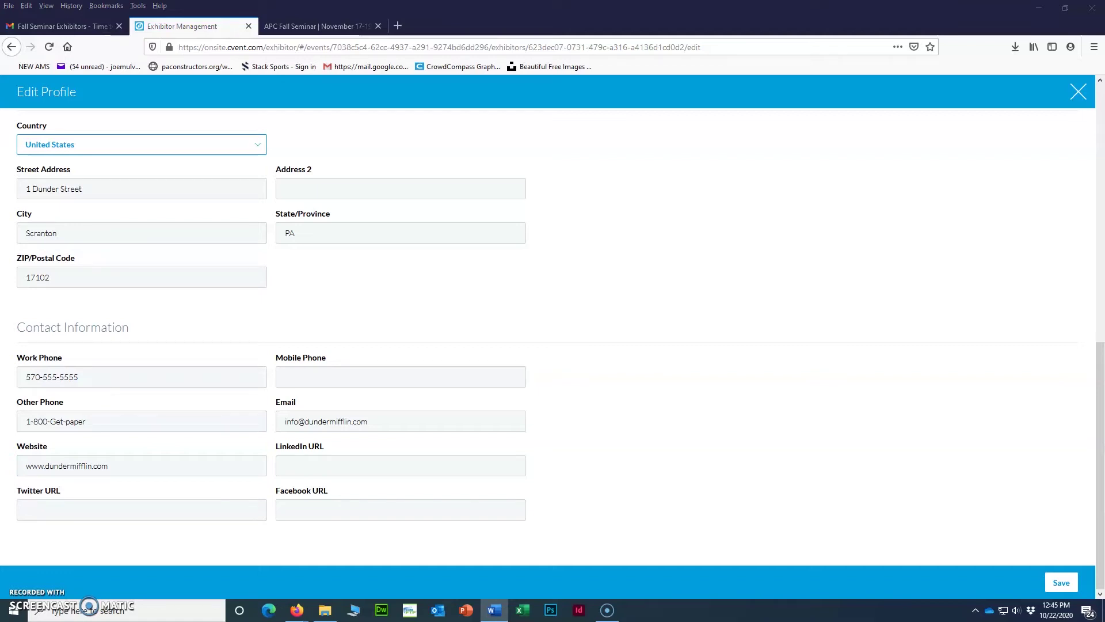
pyautogui.click(291, 511)
pyautogui.write('https://www.facebook.com/paconstructors/')
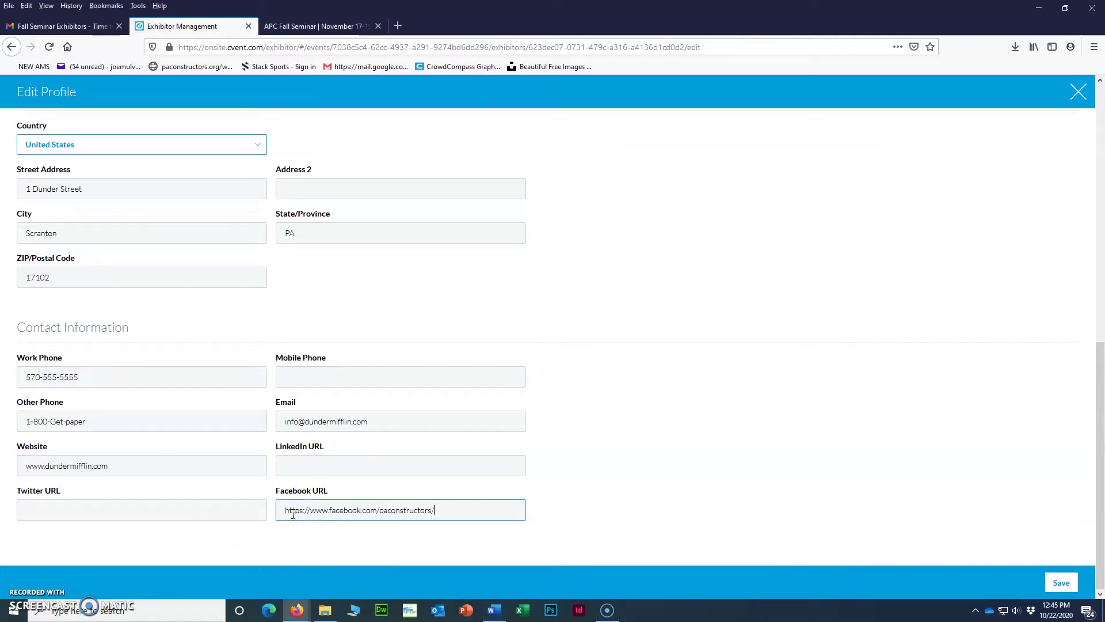
pyautogui.hotkey('alt', 'Tab')
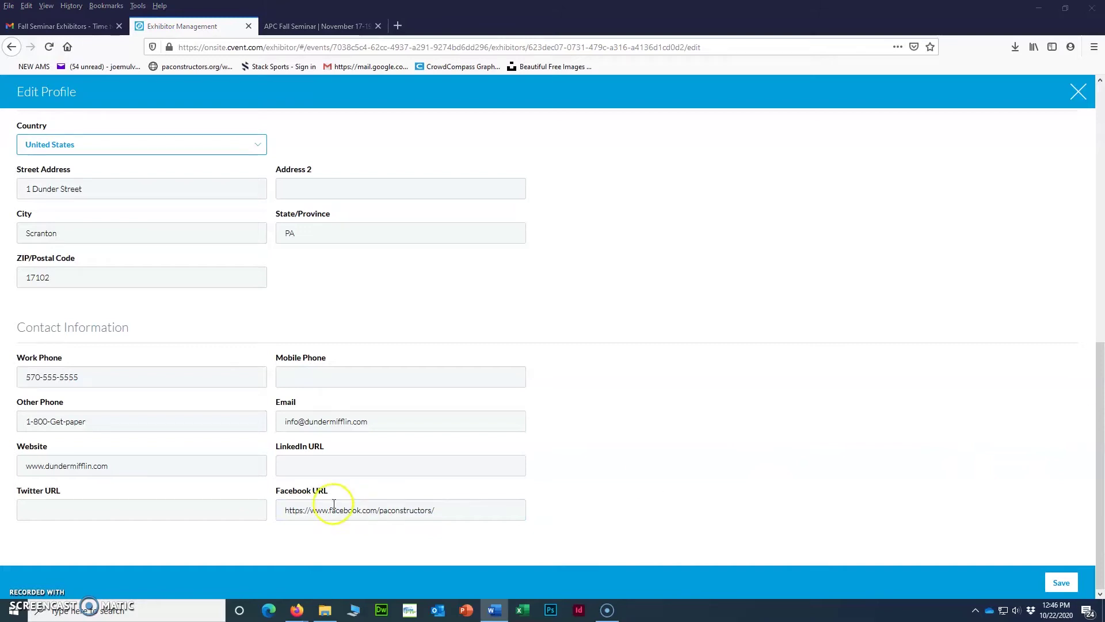
pyautogui.click(126, 512)
pyautogui.write('https://twitter.com/PAConstructors')
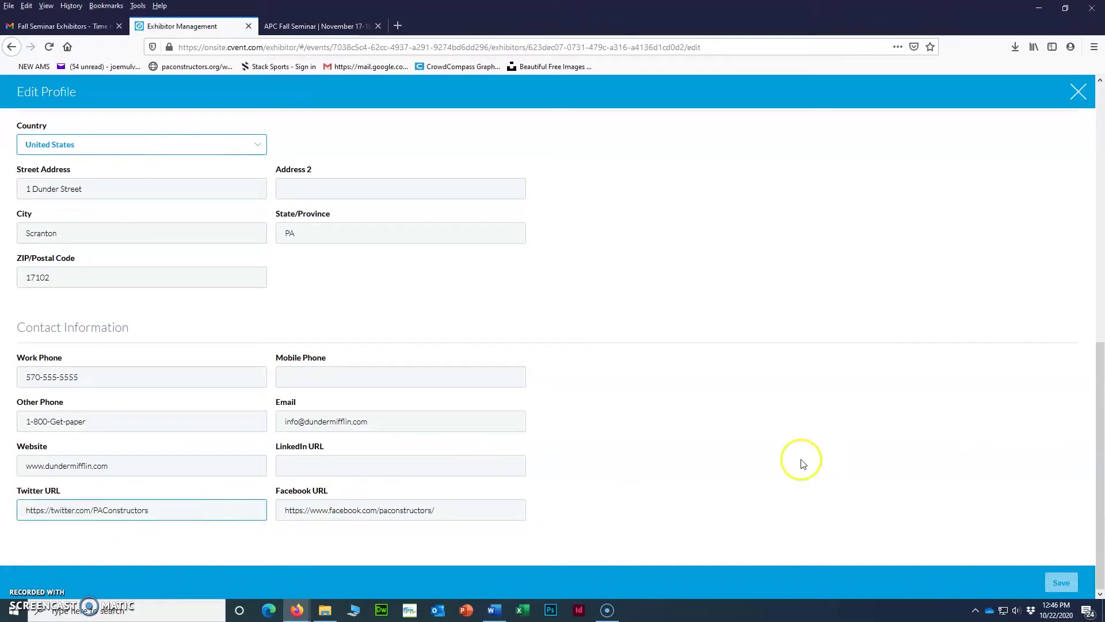
# Save the updated exhibitor profile.
pyautogui.scroll(2, 909, 467)
pyautogui.scroll(6, 909, 468)
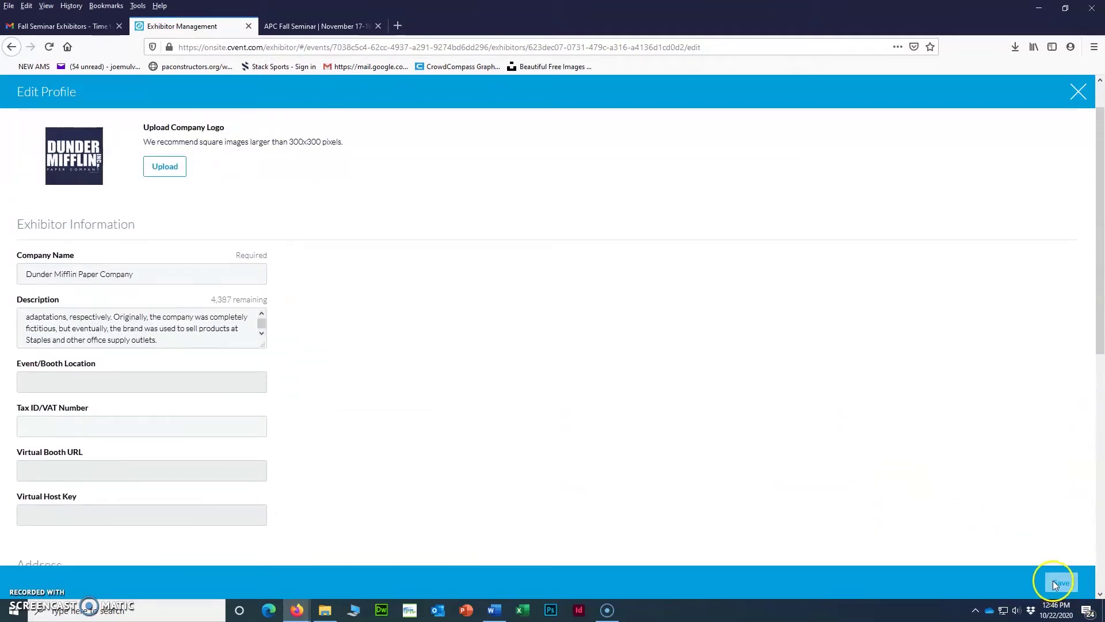
pyautogui.scroll(-7, 316, 382)
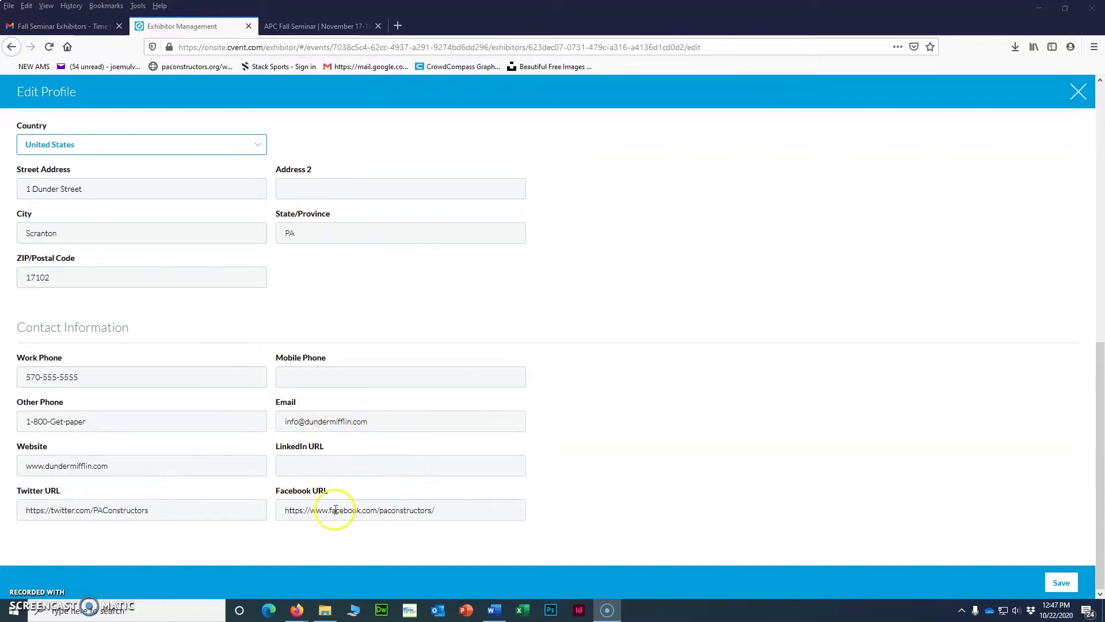
pyautogui.click(1058, 584)
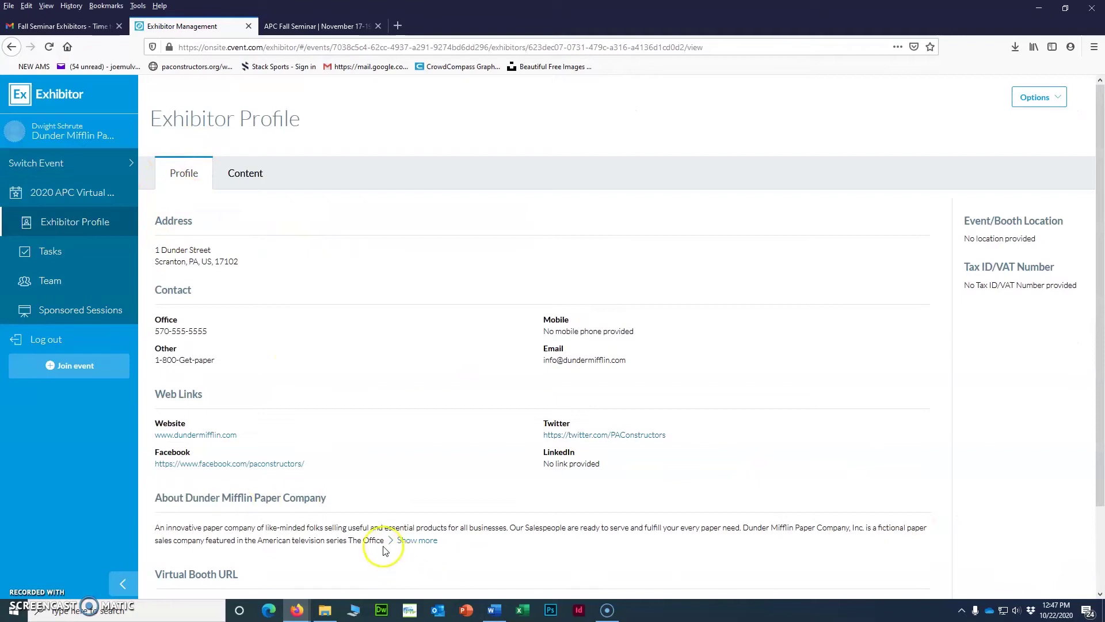
# Review the saved Exhibitor Profile page and switch to its Content tab.
pyautogui.scroll(-2, 161, 399)
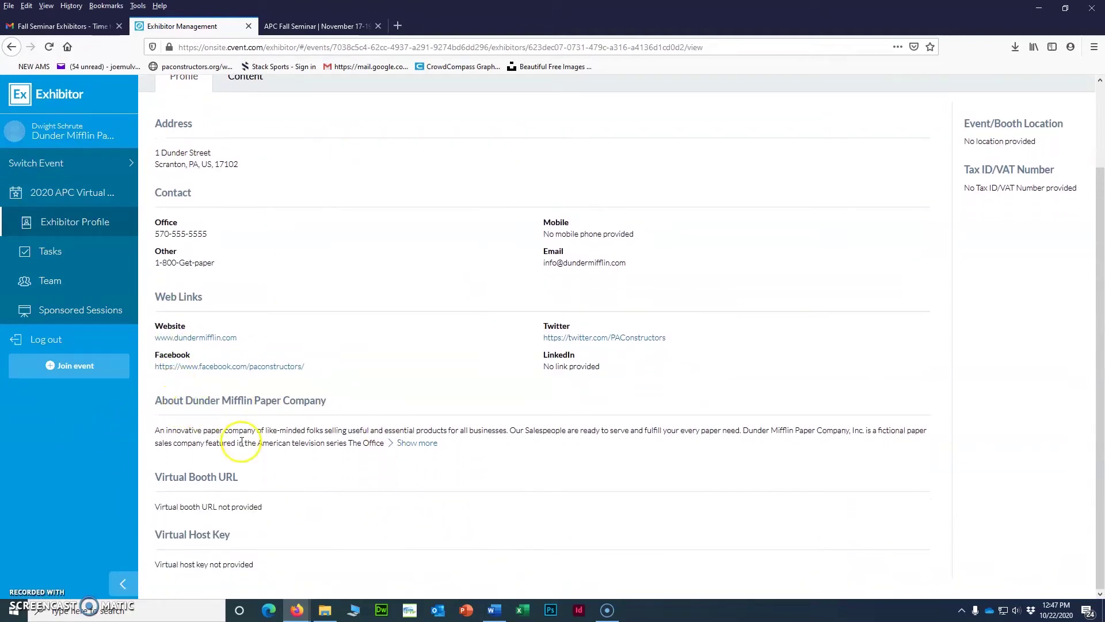
pyautogui.scroll(2, 242, 441)
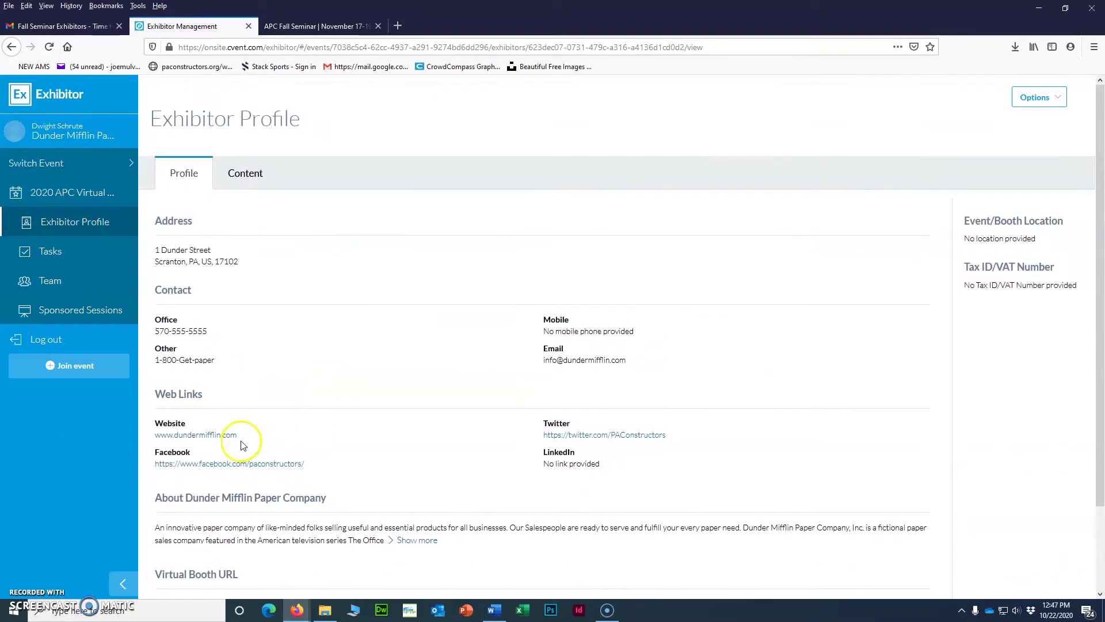
pyautogui.click(244, 179)
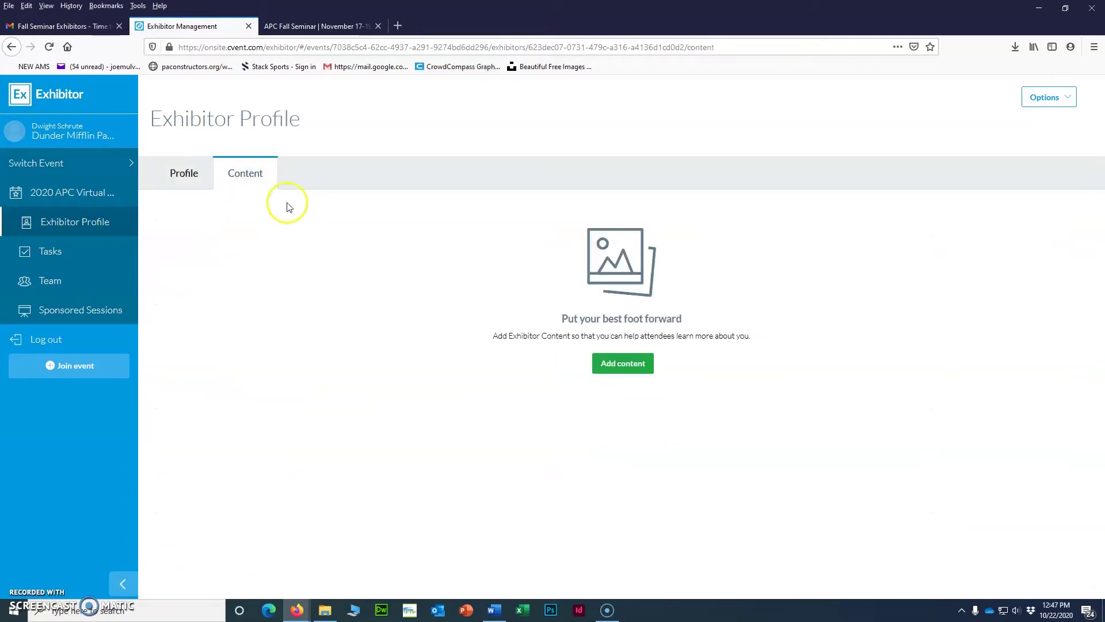
# Upload the 2019MEMGUIDEv1.pdf file as a new exhibitor content item.
pyautogui.click(629, 368)
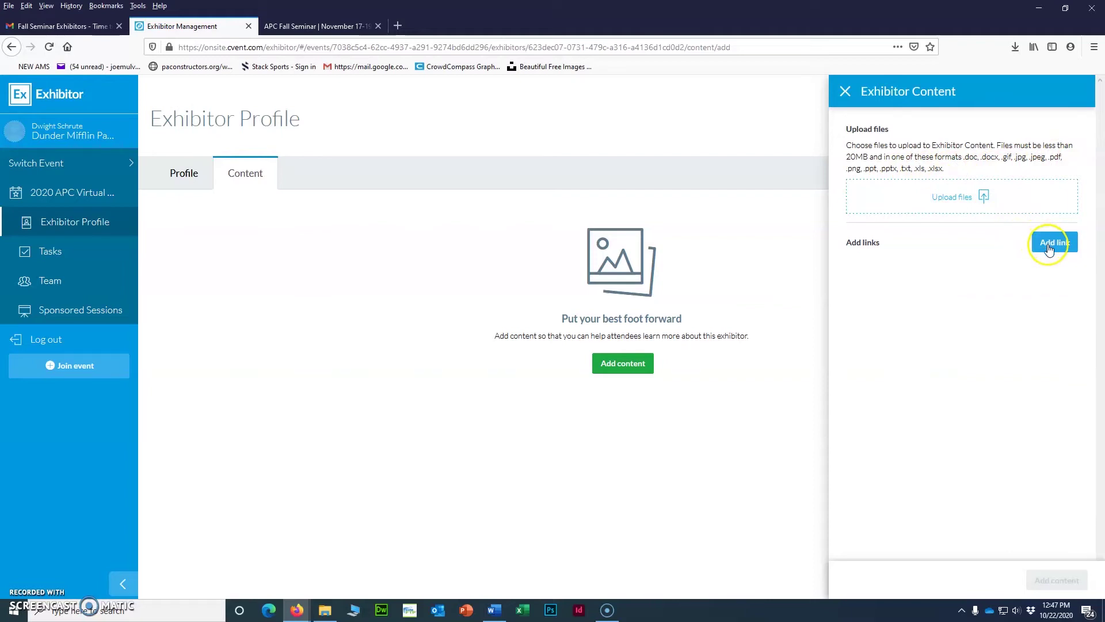
pyautogui.click(962, 206)
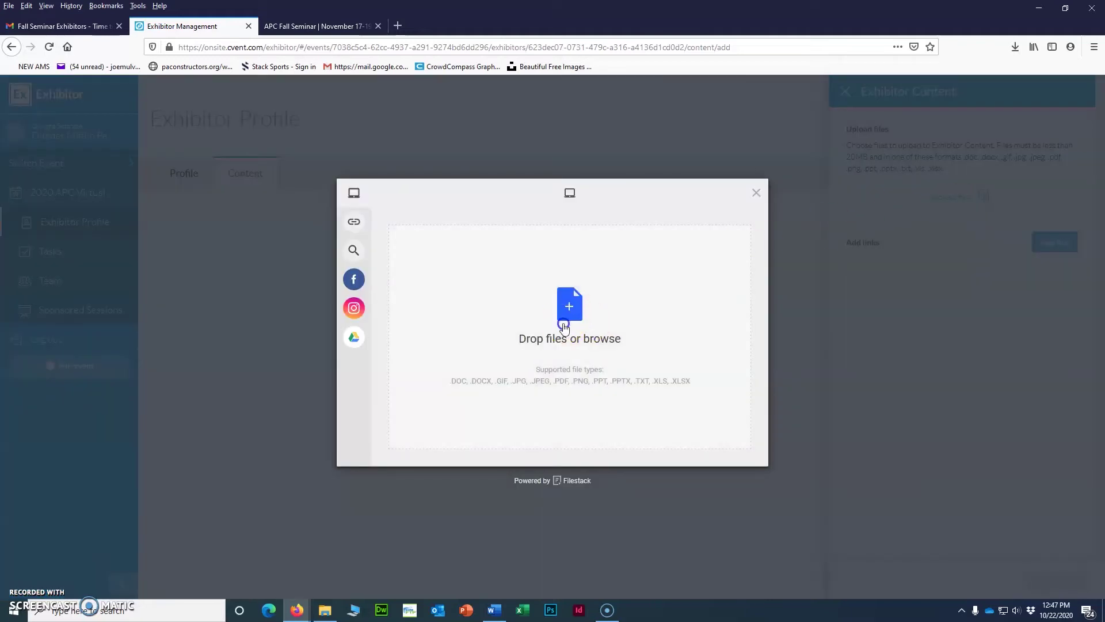
pyautogui.click(563, 321)
pyautogui.click(117, 99)
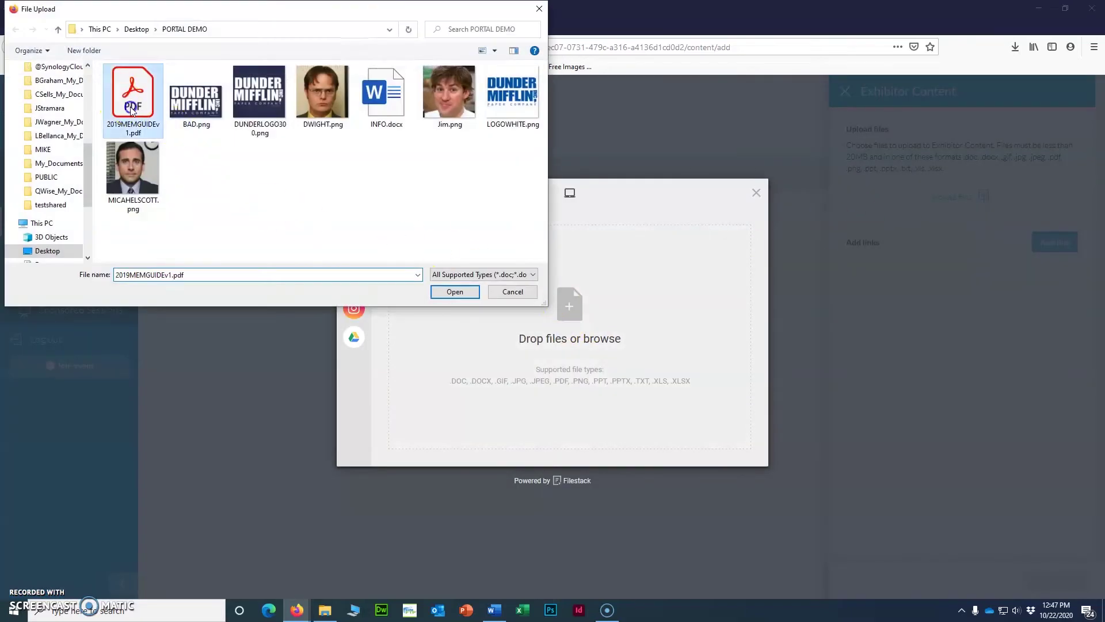
pyautogui.click(451, 293)
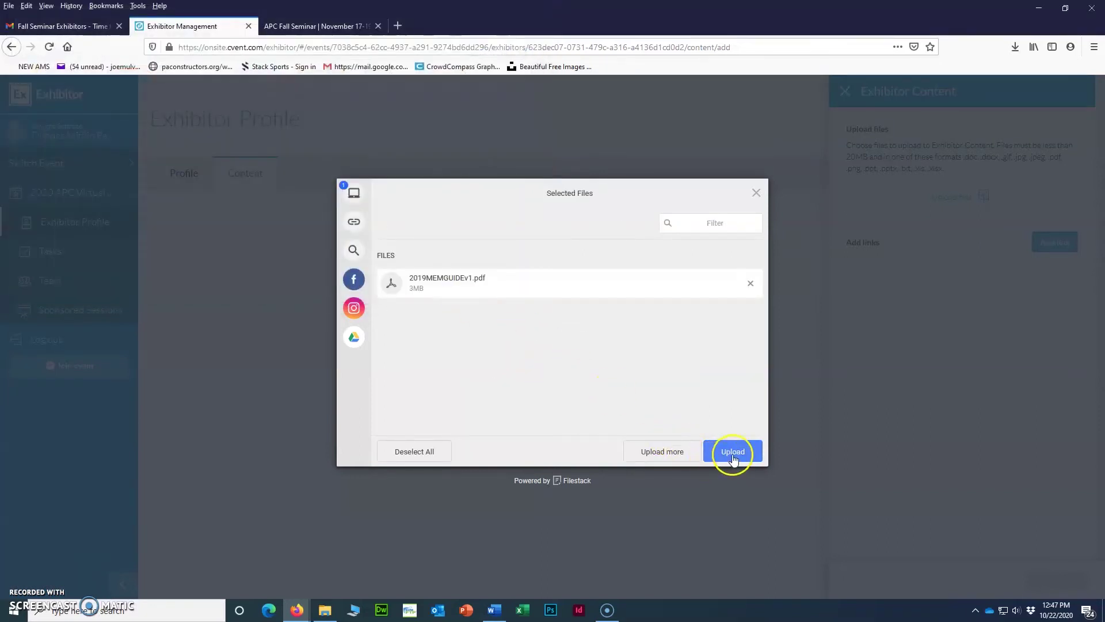
pyautogui.click(733, 452)
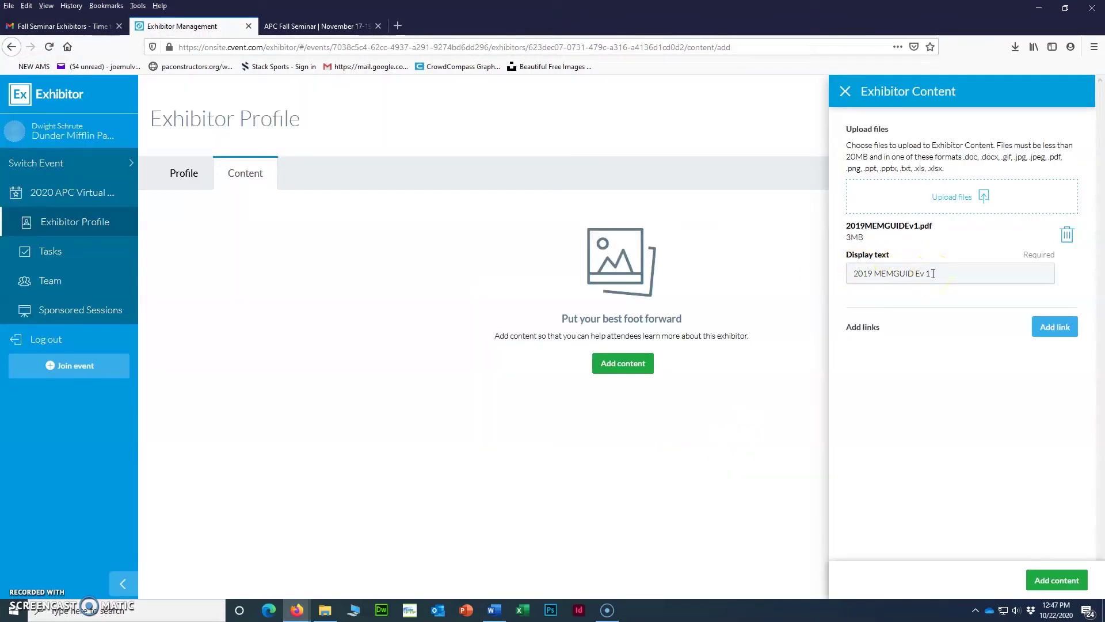
# Set its display text to 'Dunder Mifflin Product Guide', drop empty link fields, and add it.
pyautogui.moveTo(933, 274); pyautogui.dragTo(829, 274)
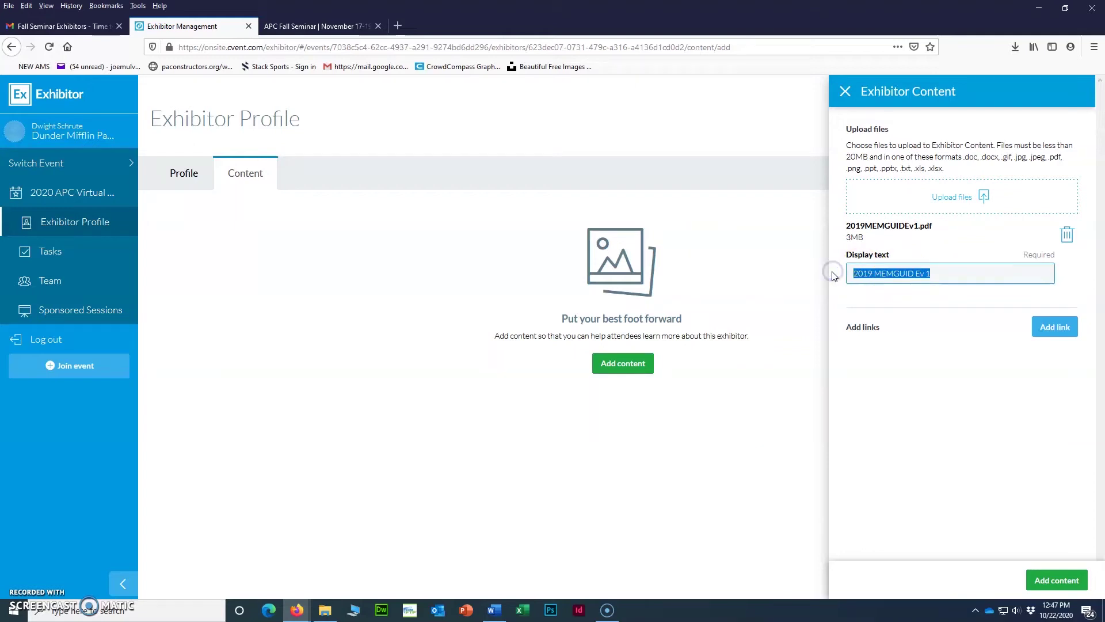
pyautogui.write('M')
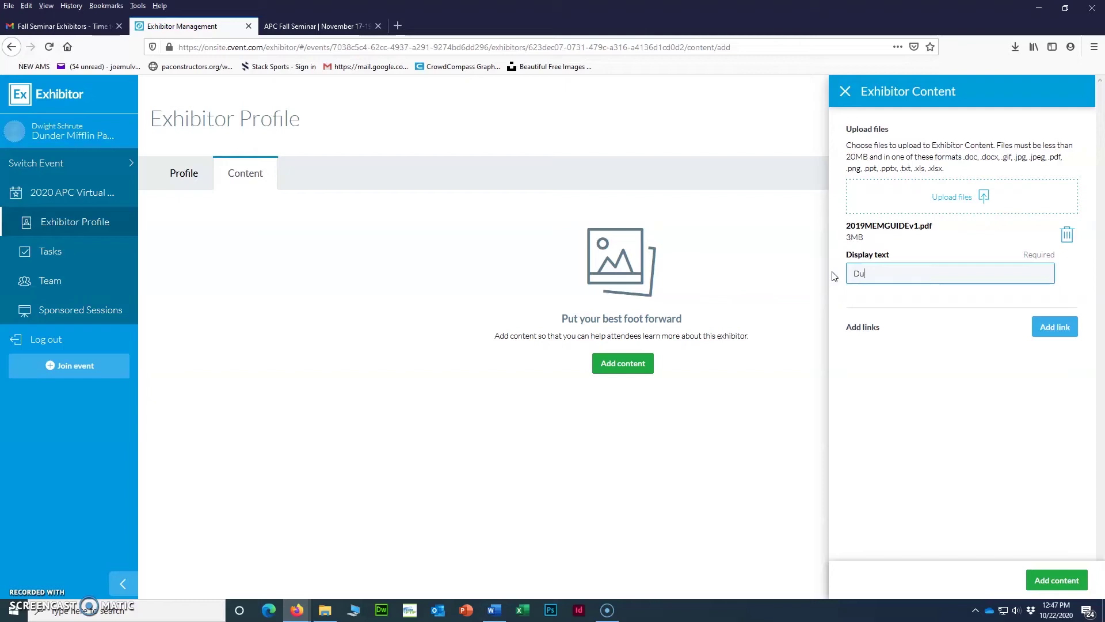
pyautogui.write('under Mifflin Product Guide')
pyautogui.click(1051, 330)
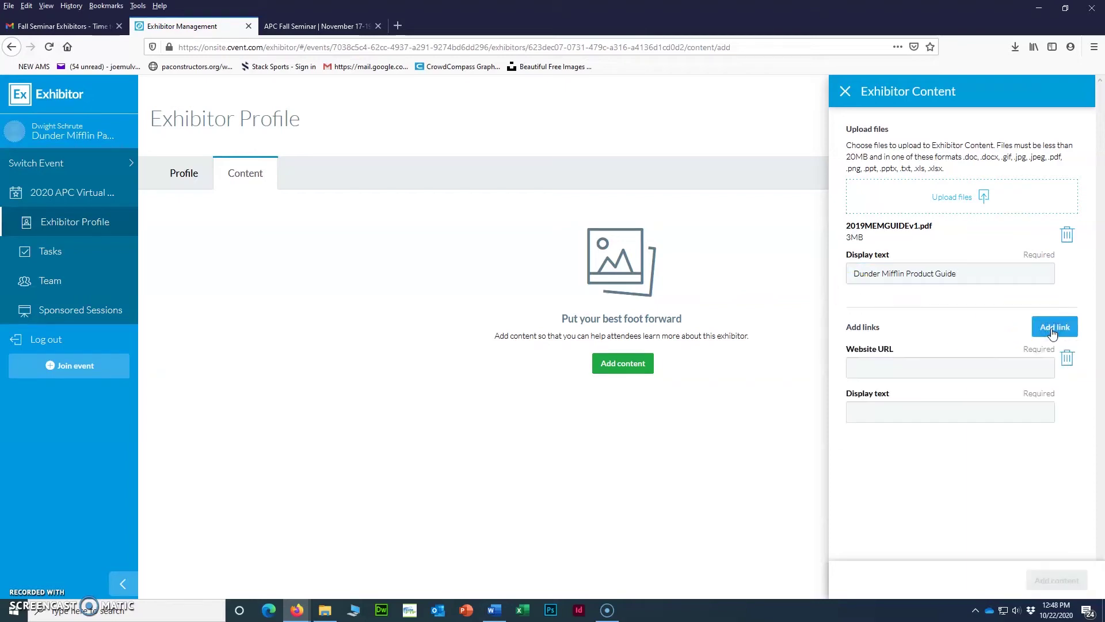
pyautogui.click(1053, 333)
pyautogui.click(1067, 358)
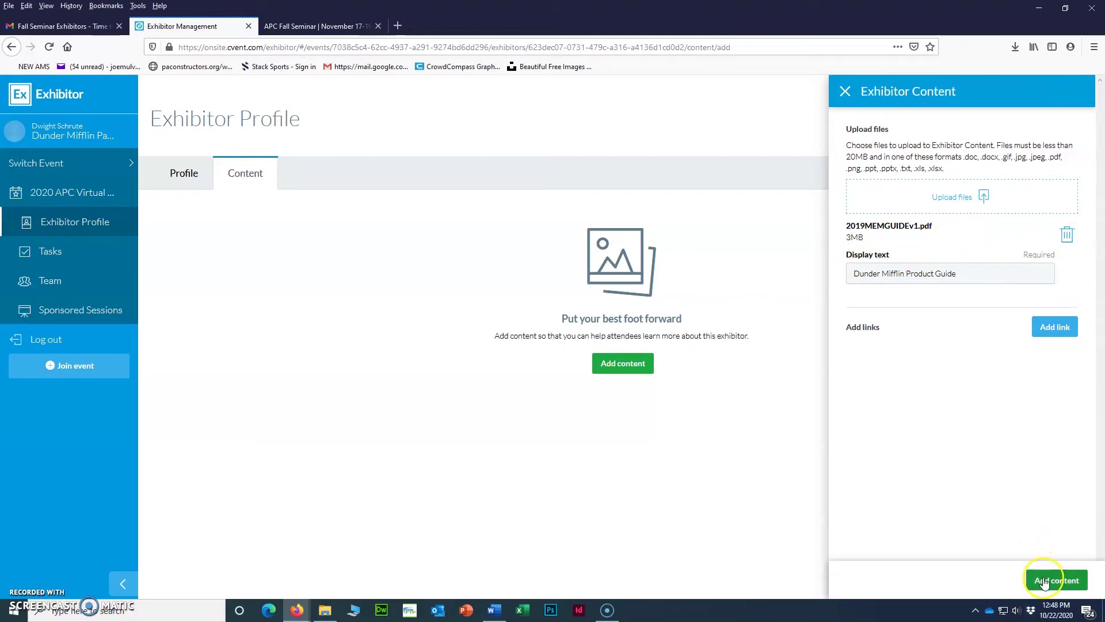
pyautogui.click(1045, 581)
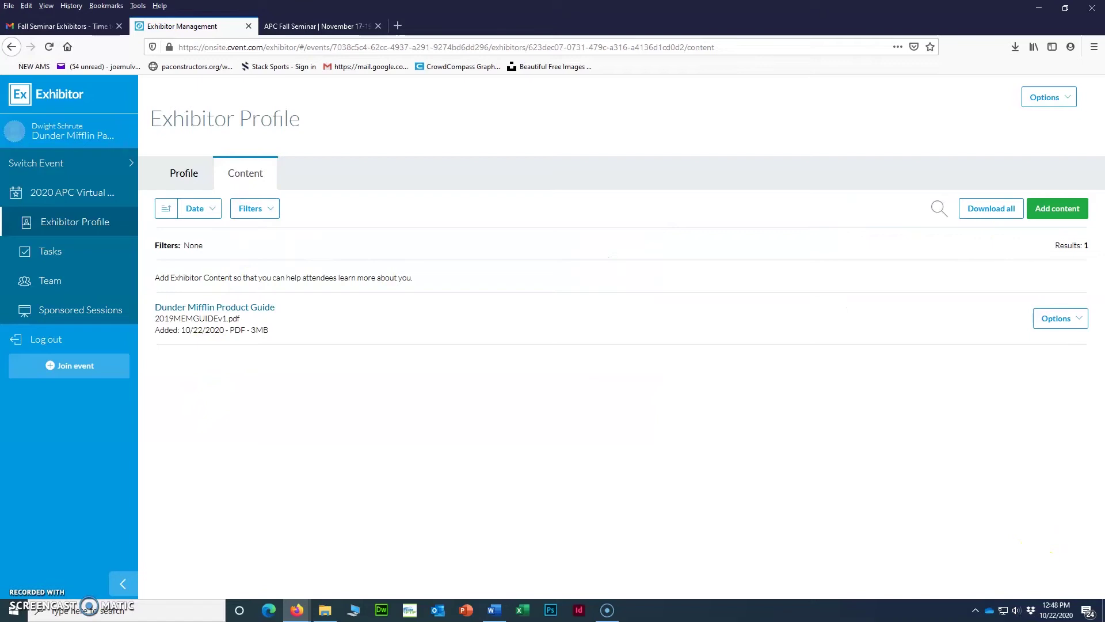
# Start a new link content item, paste the YouTube URL, then reset the rejected link fields.
pyautogui.click(1058, 219)
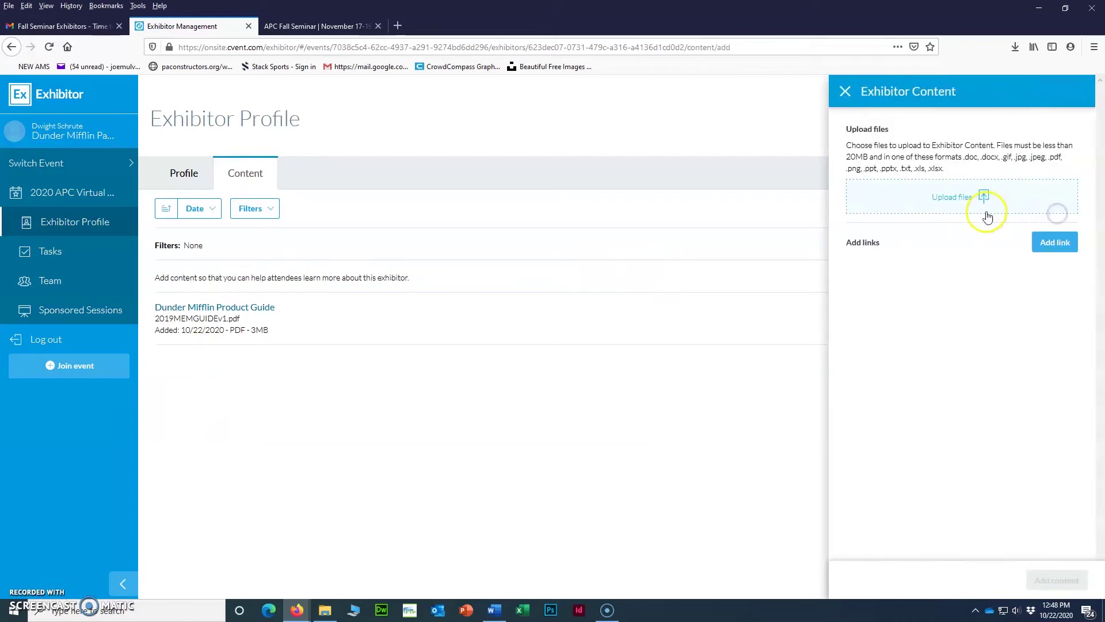
pyautogui.click(1044, 243)
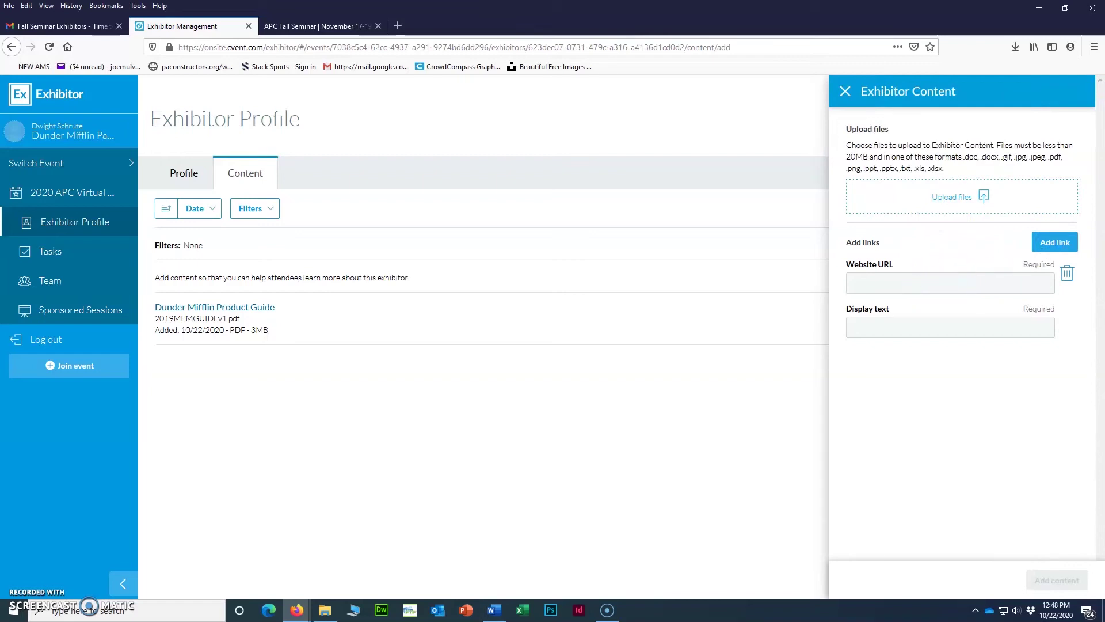
pyautogui.click(494, 610)
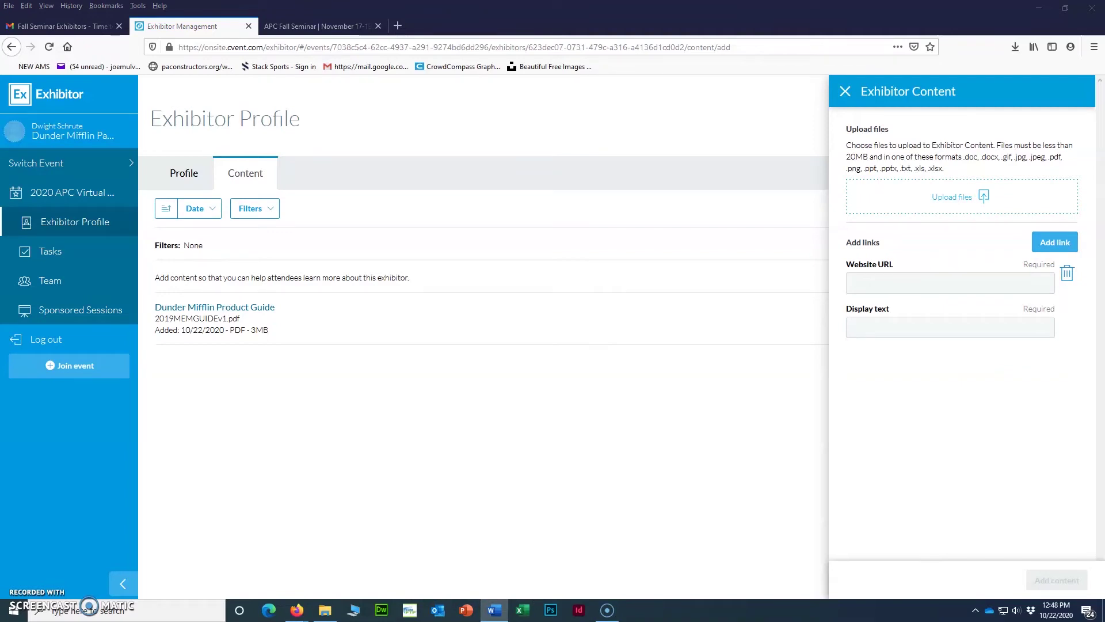
pyautogui.click(884, 271)
pyautogui.click(884, 281)
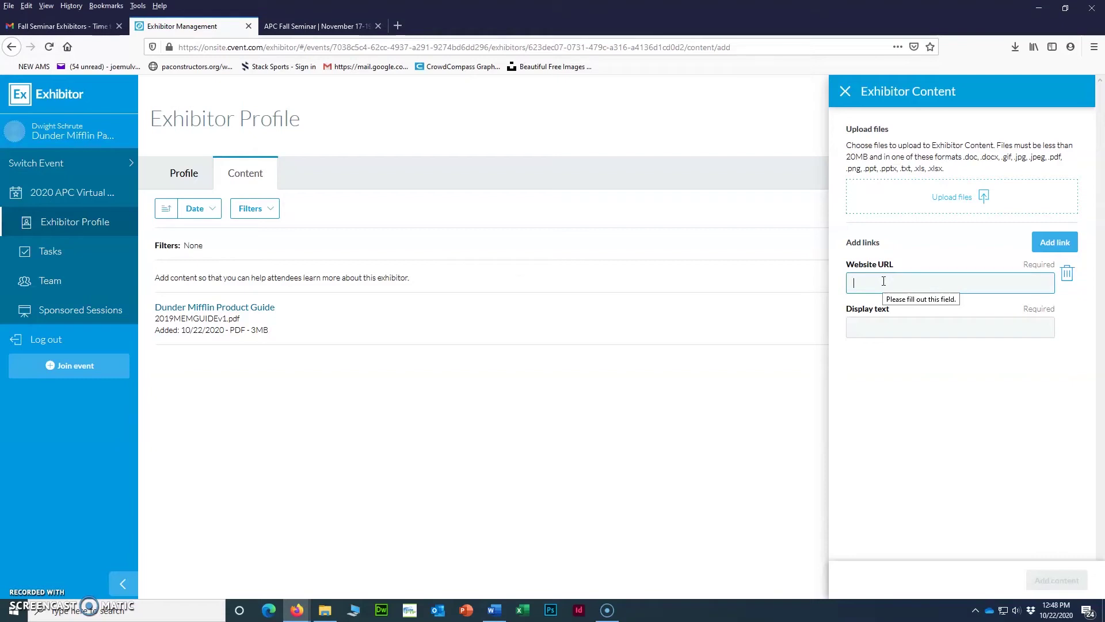
pyautogui.write('https://youtu.be/bV8i6oCgiAM')
pyautogui.click(881, 328)
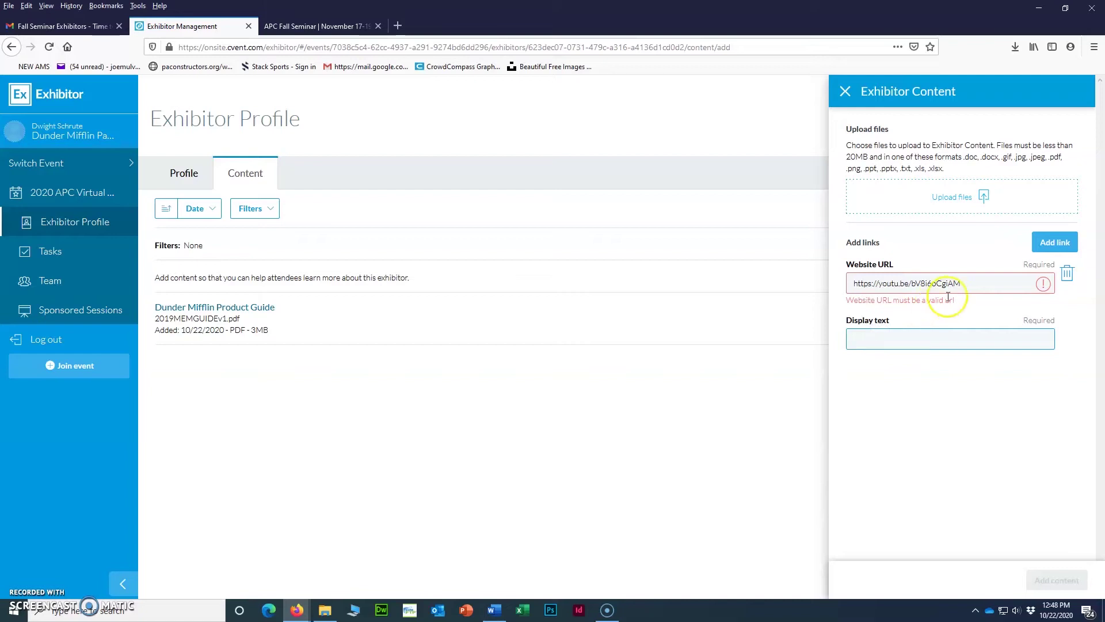
pyautogui.moveTo(963, 282); pyautogui.dragTo(841, 285)
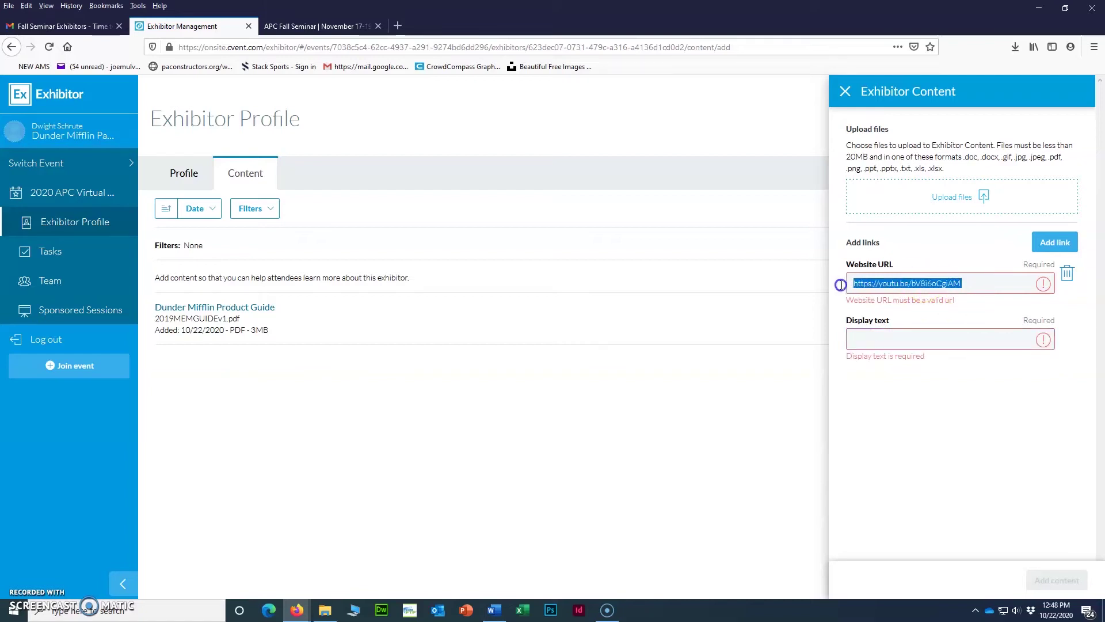
pyautogui.press('Right')
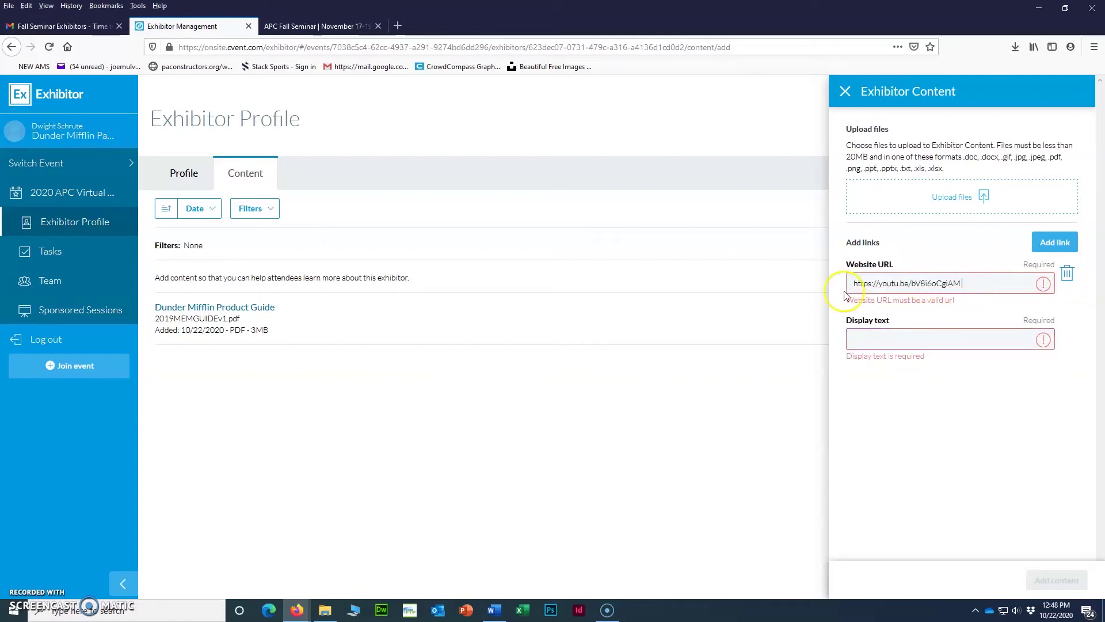
pyautogui.moveTo(967, 283); pyautogui.dragTo(816, 284)
pyautogui.press('BackSpace')
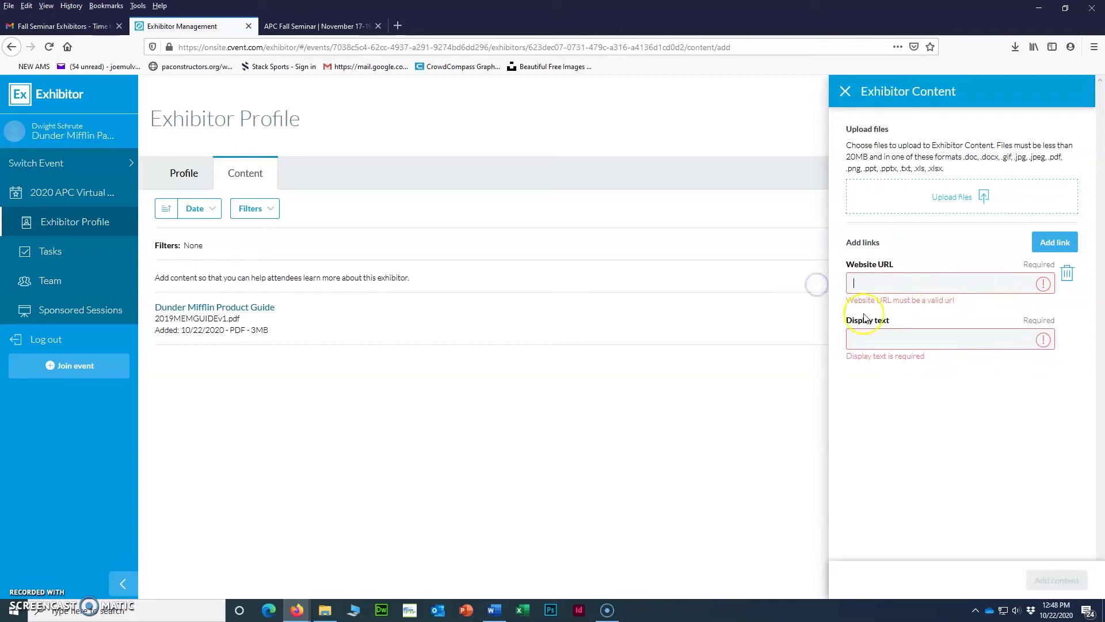
pyautogui.click(1066, 274)
pyautogui.click(1063, 245)
pyautogui.click(894, 284)
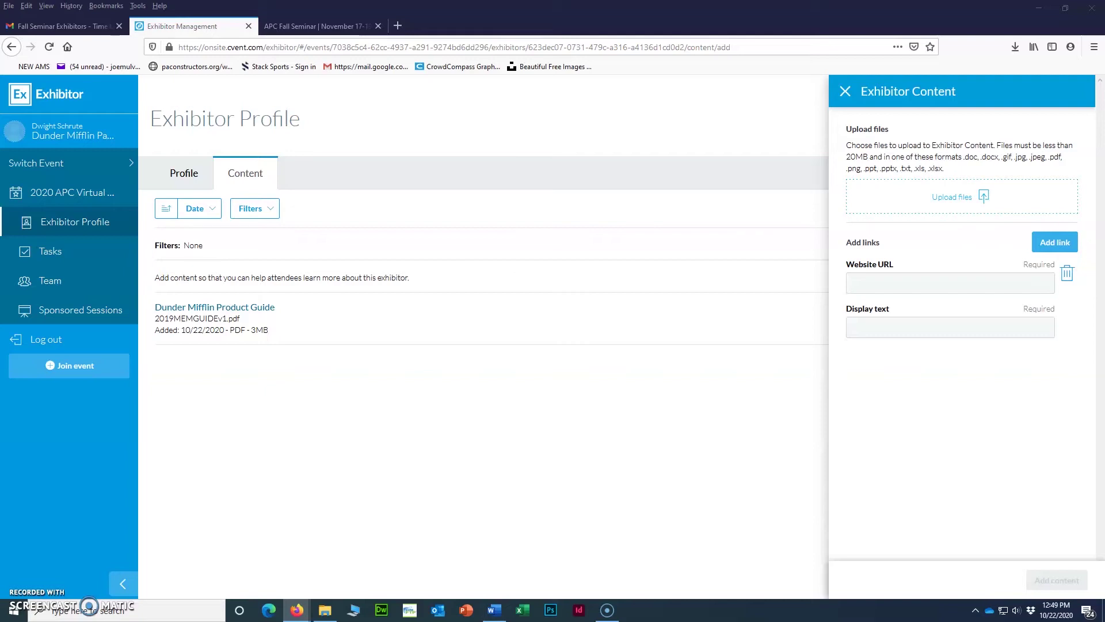
pyautogui.click(870, 281)
pyautogui.write('https://youtu.be/Aoj3AHCLEto')
pyautogui.click(870, 331)
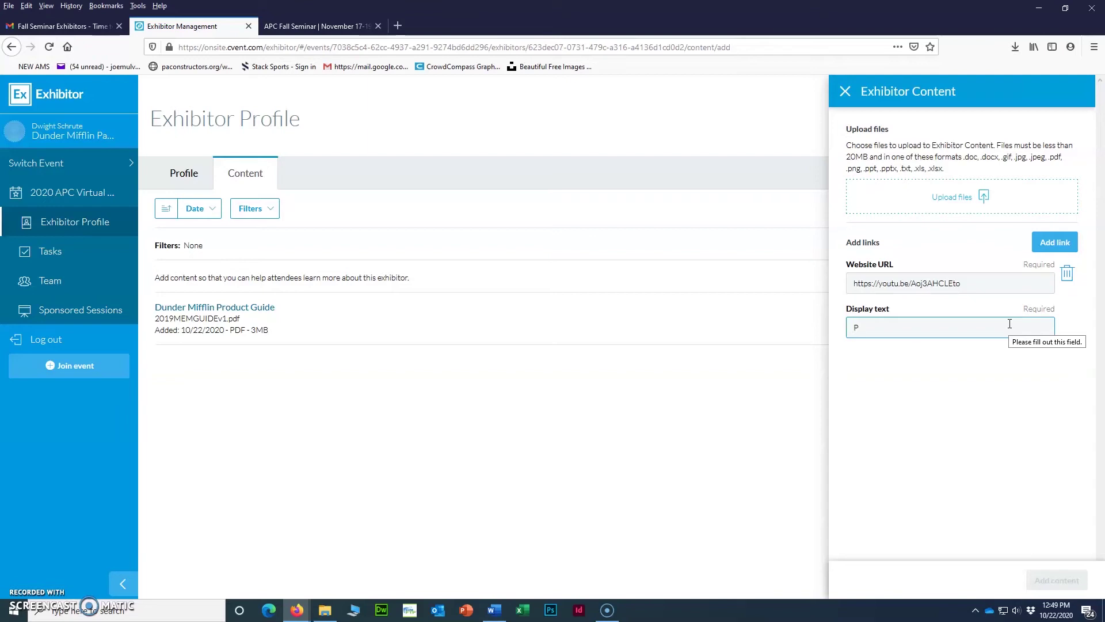
pyautogui.write('Promo Video')
pyautogui.click(1007, 493)
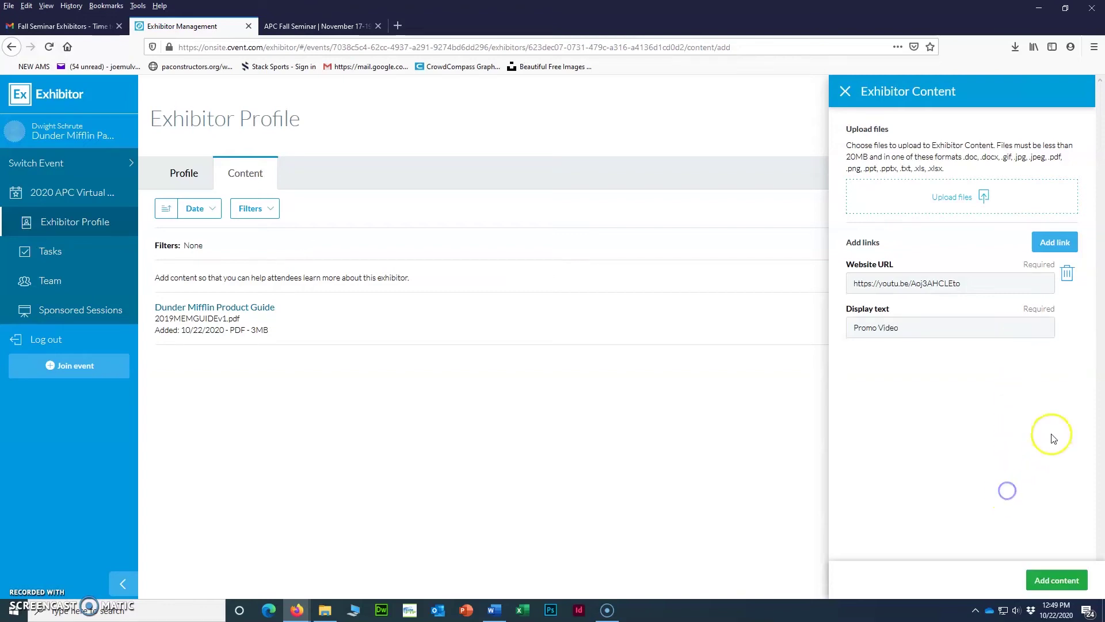
pyautogui.click(1072, 580)
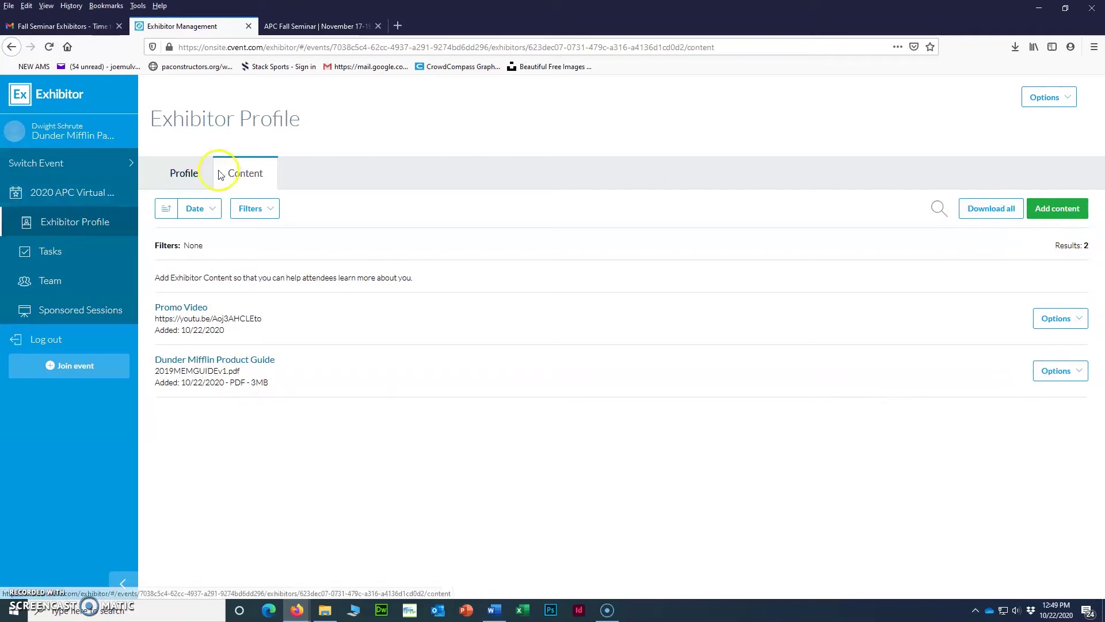
# Look over the exhibitor's company profile details.
pyautogui.click(186, 180)
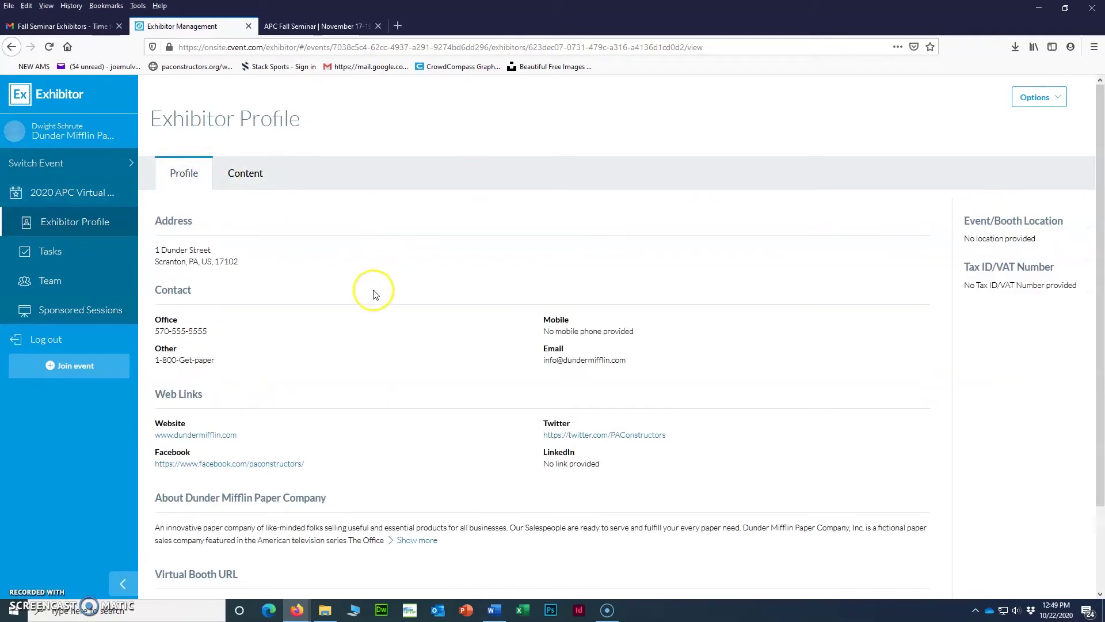
pyautogui.scroll(-2, 373, 293)
pyautogui.scroll(2, 371, 290)
# Mark the Edit Your Company Profile task complete, close its panel, and return to the seminar welcome page.
pyautogui.click(52, 258)
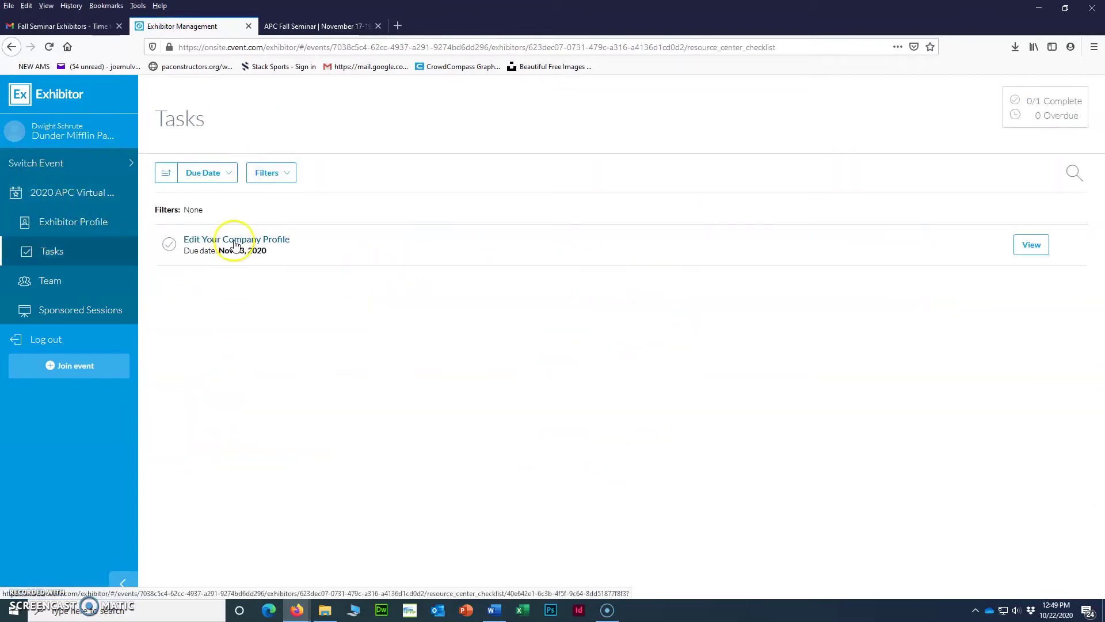
pyautogui.click(236, 241)
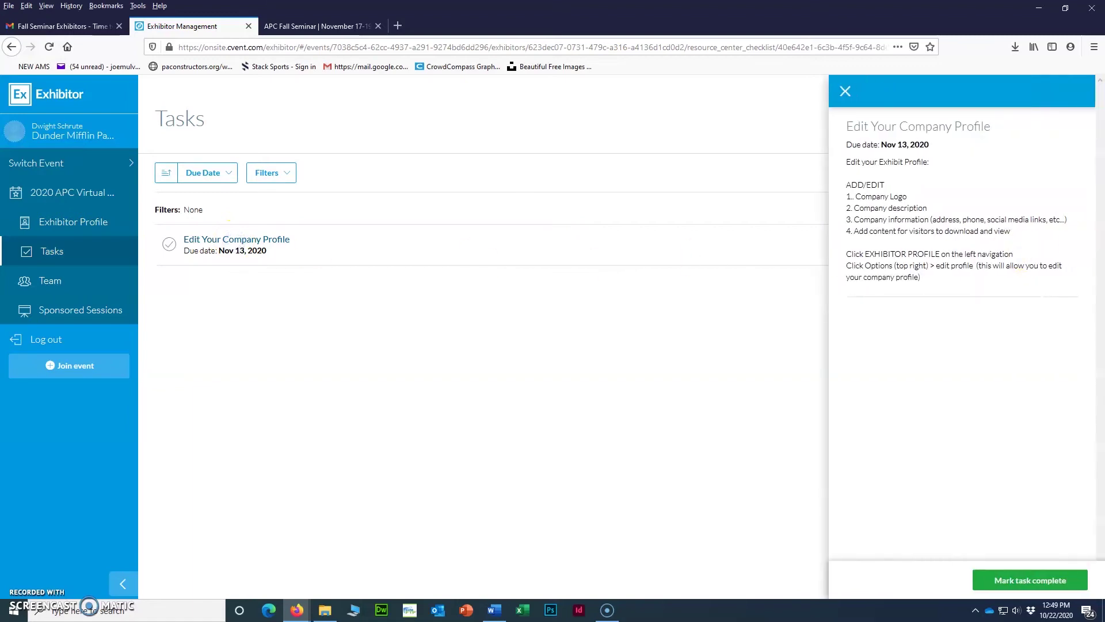
pyautogui.click(1003, 578)
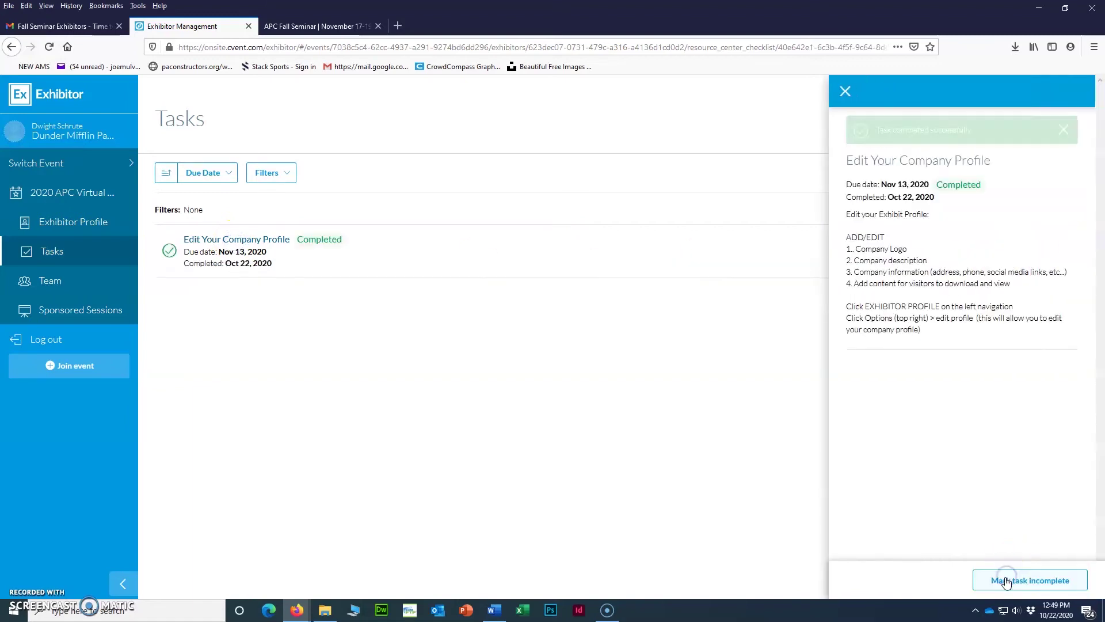
pyautogui.click(1064, 129)
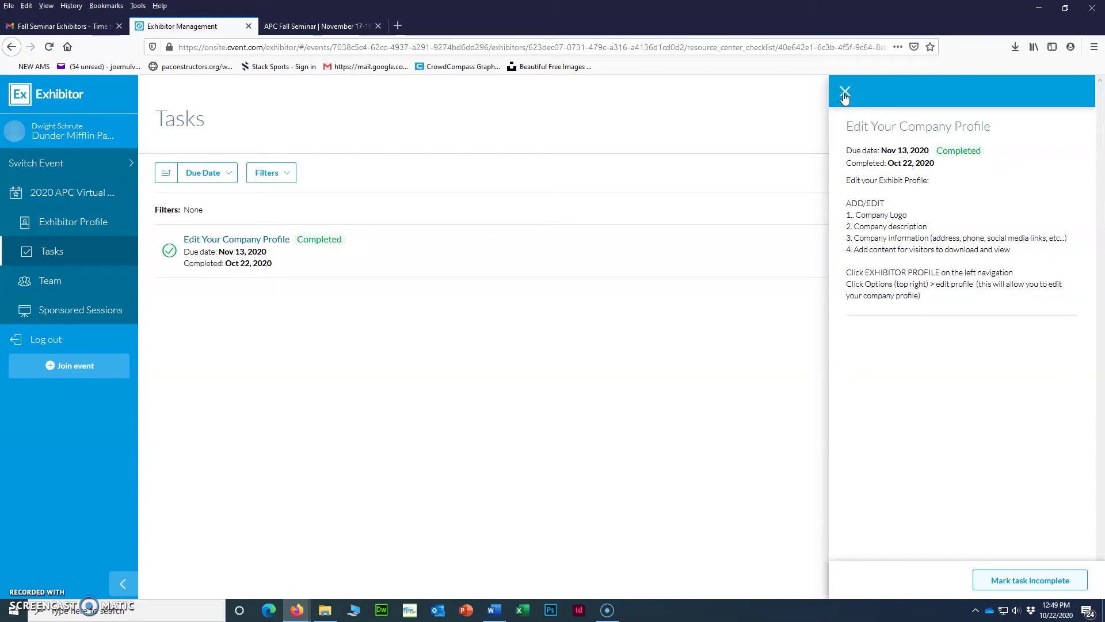
pyautogui.click(844, 94)
pyautogui.click(57, 193)
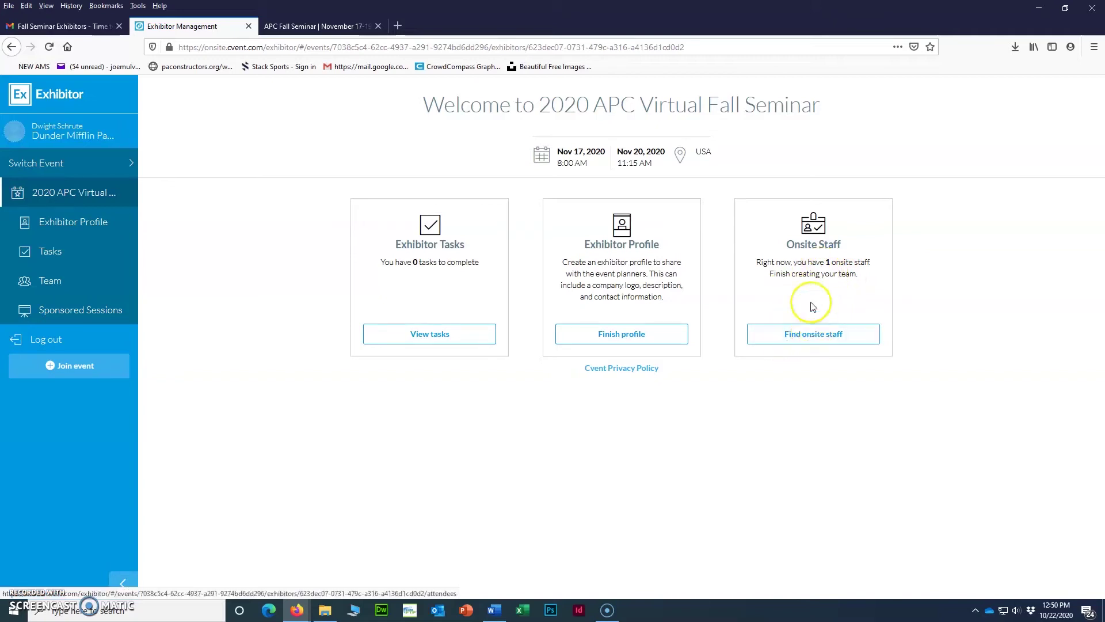
# Open the Team page's onsite staff list and choose to add staff through the event site.
pyautogui.click(811, 342)
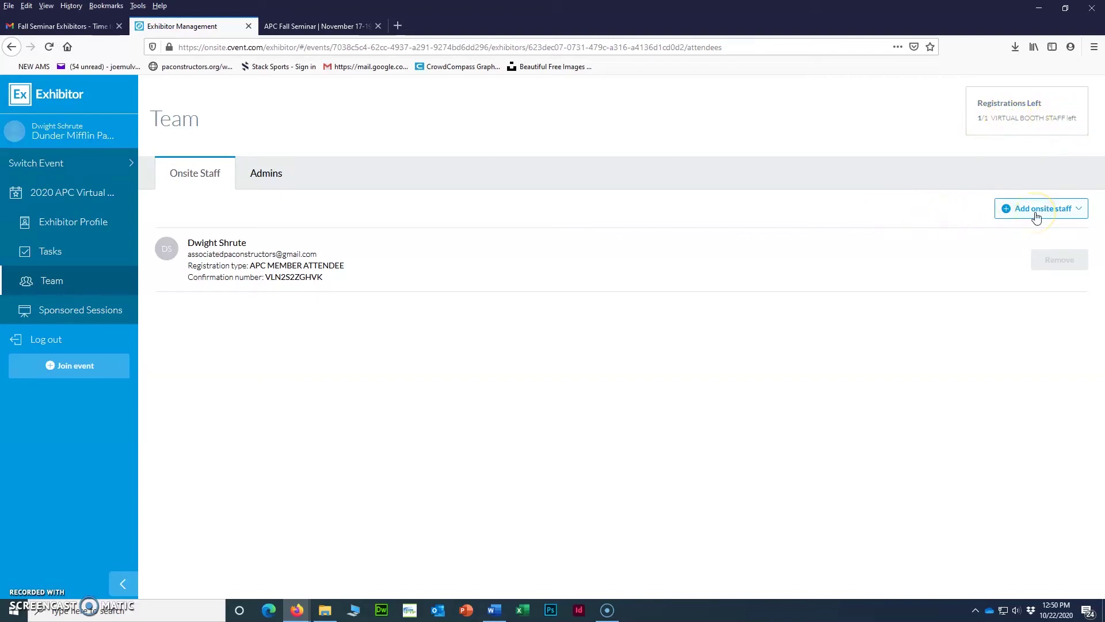
pyautogui.click(1036, 217)
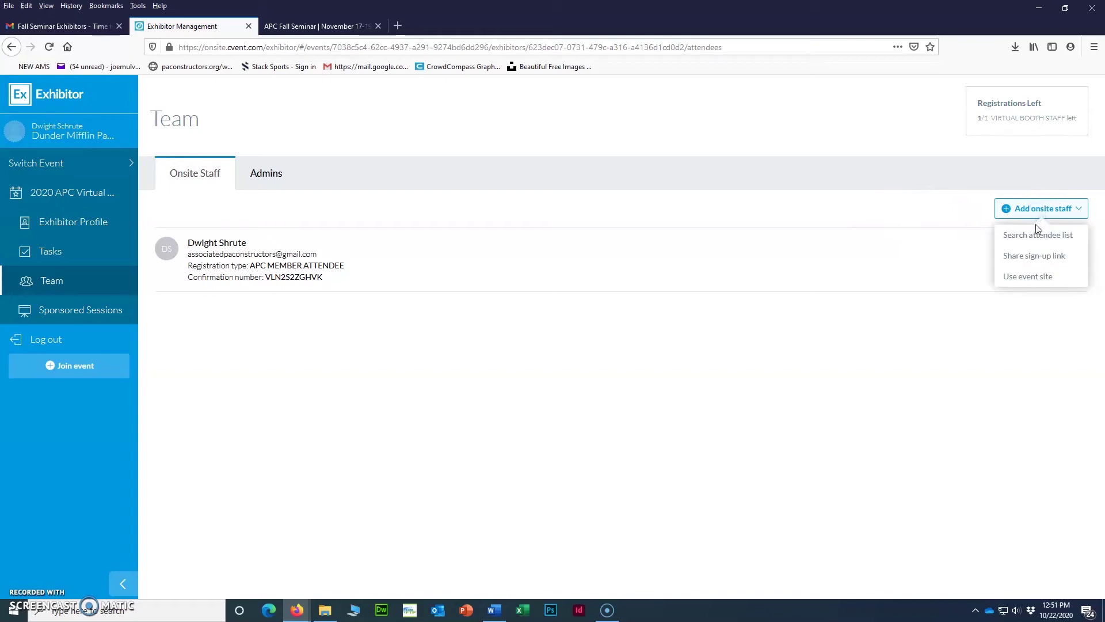
pyautogui.click(1029, 278)
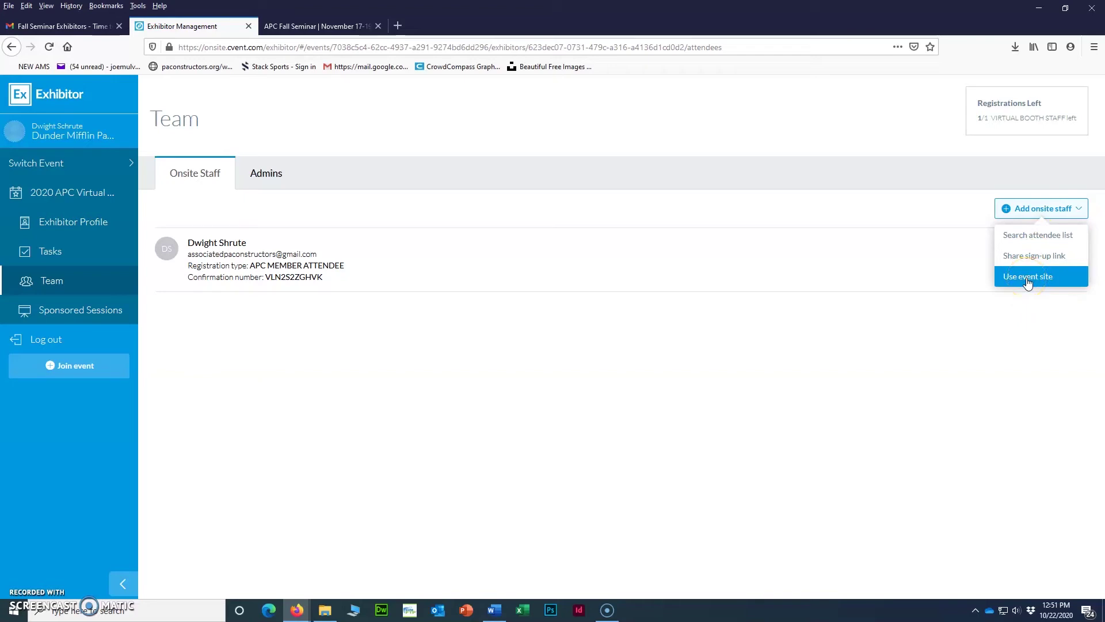
# Pick the VIRTUAL BOOTH STAFF registration type and launch the event registration site.
pyautogui.click(1029, 277)
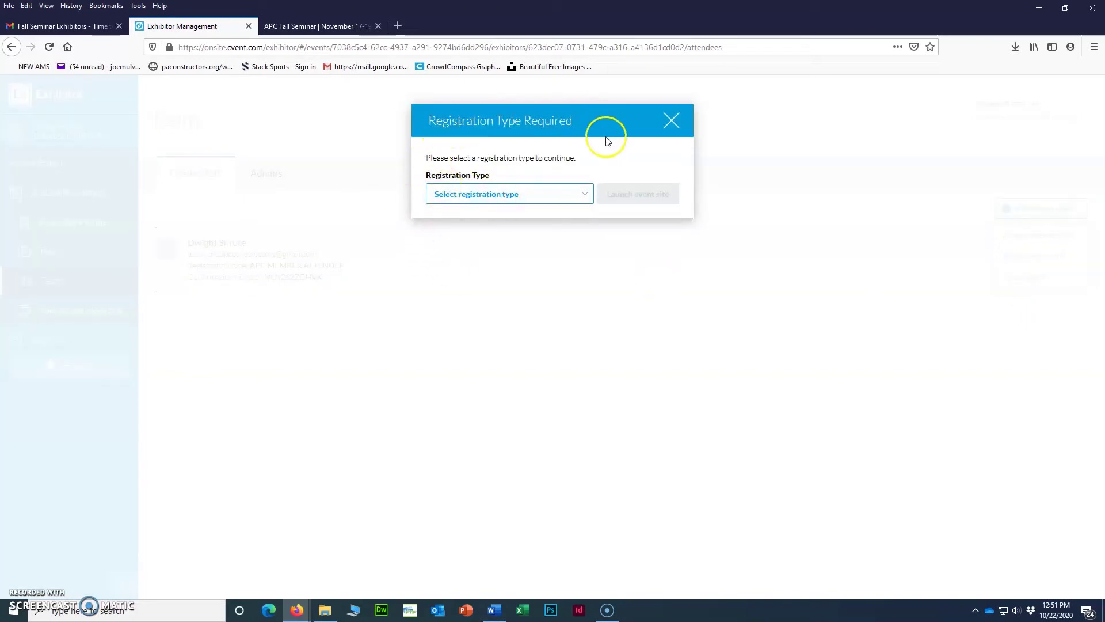
pyautogui.click(587, 198)
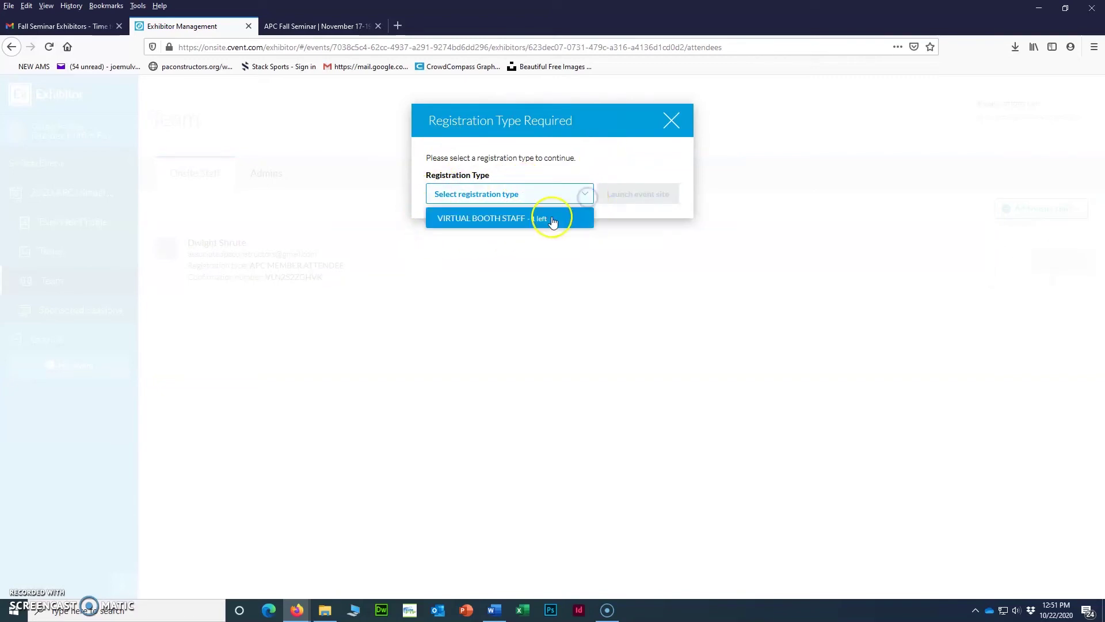
pyautogui.click(517, 221)
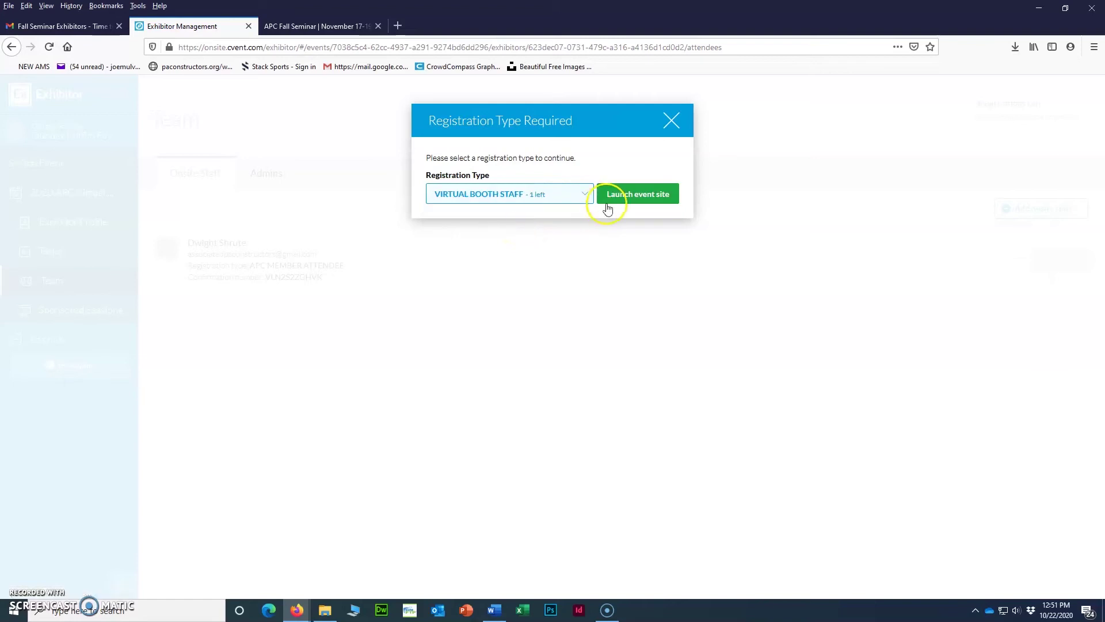
pyautogui.click(624, 195)
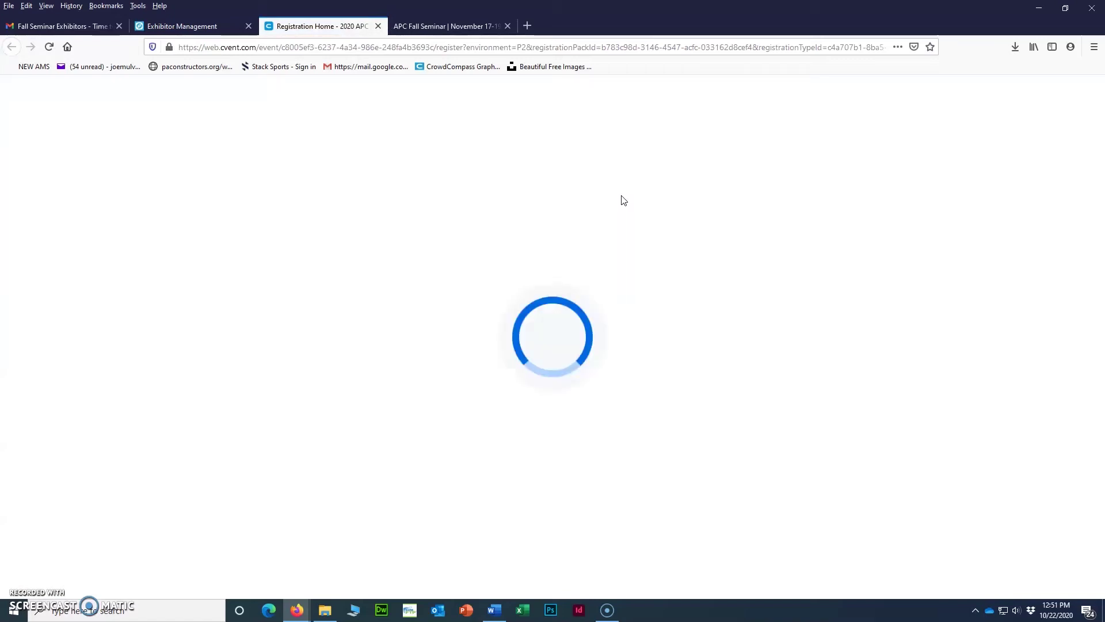
# Enter Dunder Mifflin Paper Company as the company, plus the staff member's first and last name.
pyautogui.click(601, 325)
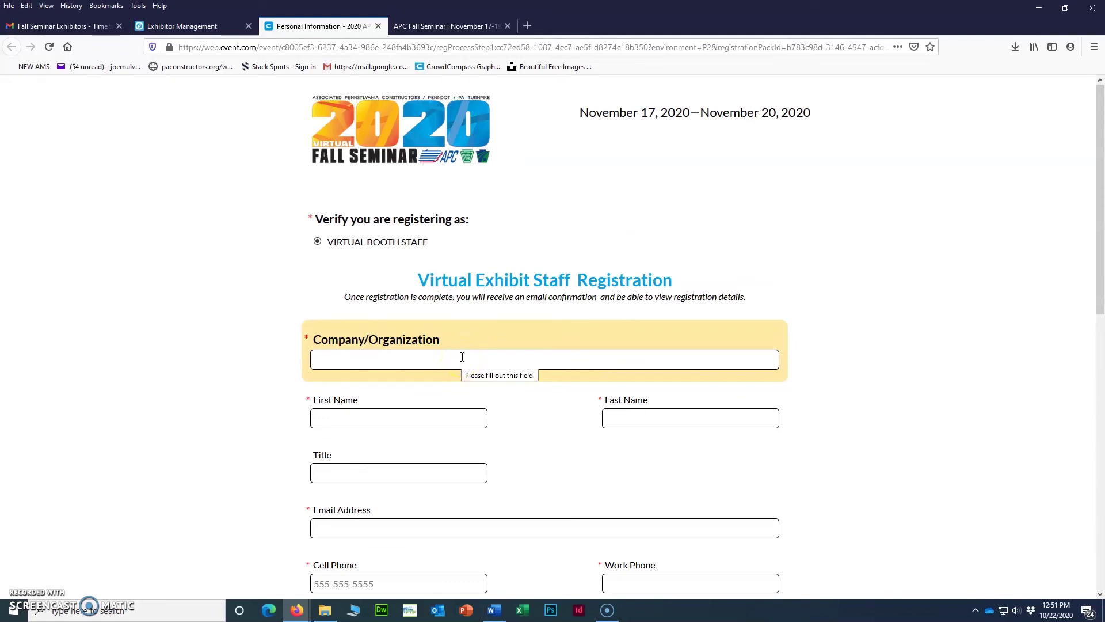
pyautogui.click(462, 358)
pyautogui.scroll(-2, 538, 382)
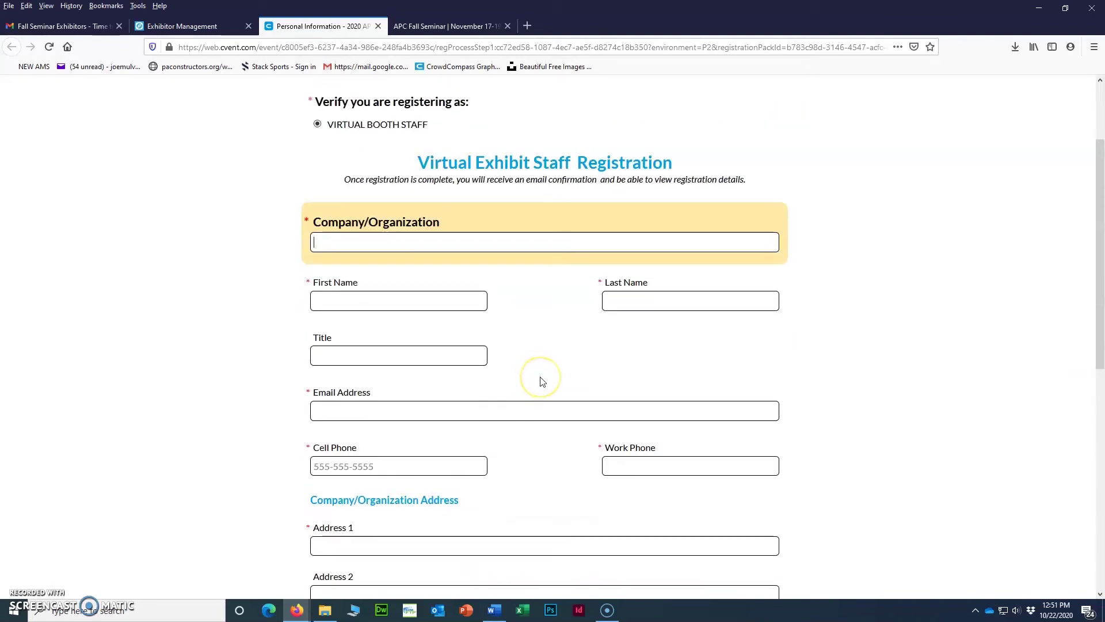
pyautogui.write('nder Mifflin')
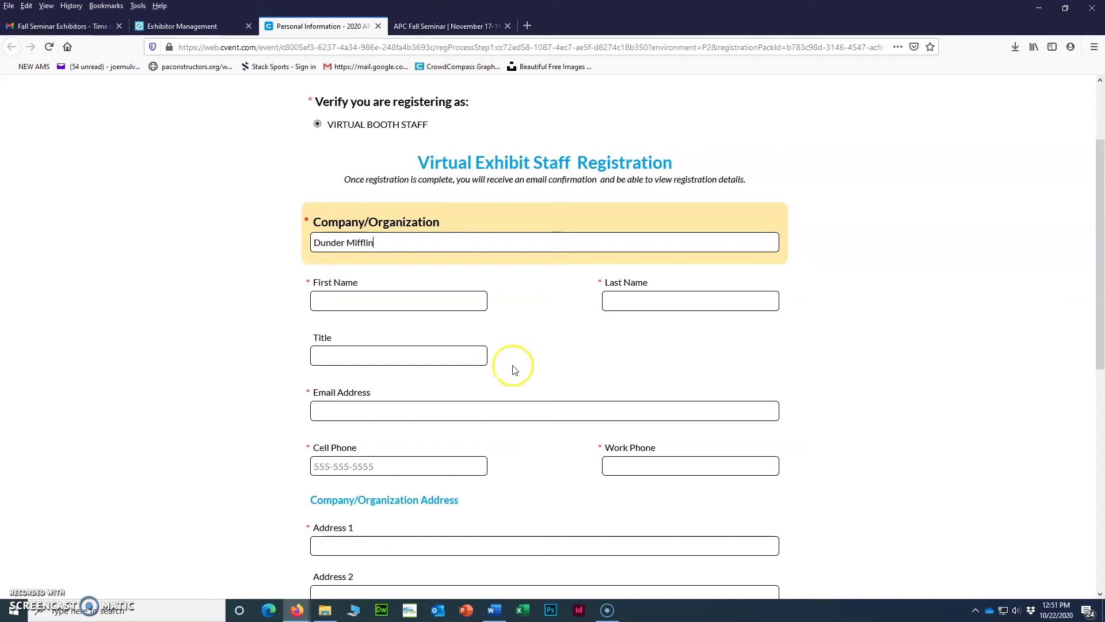
pyautogui.write(' Pap')
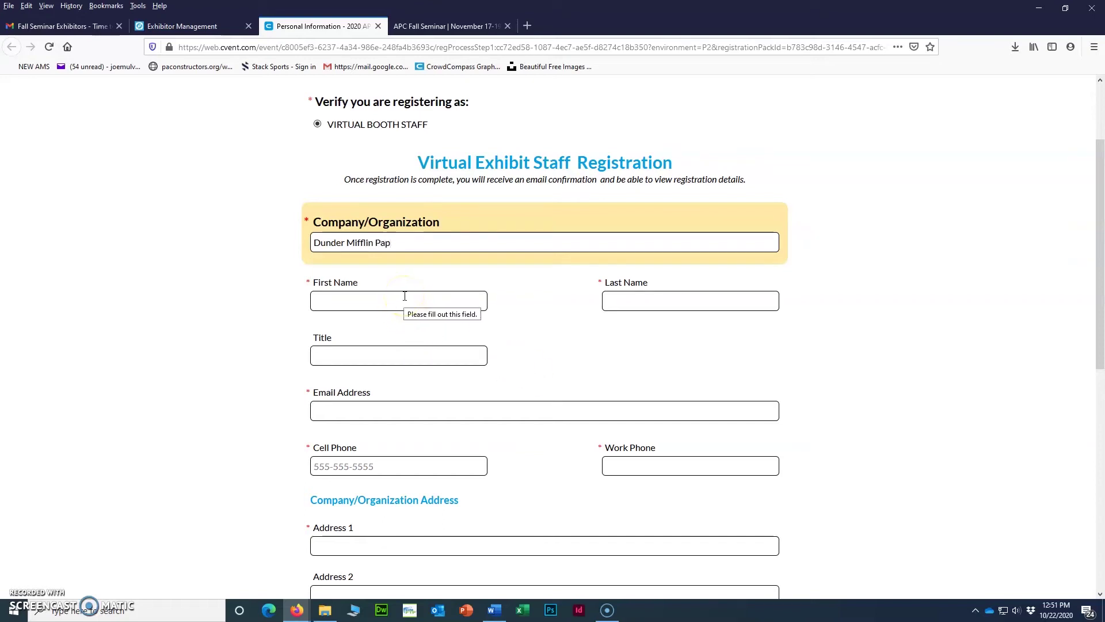
pyautogui.write('er Company')
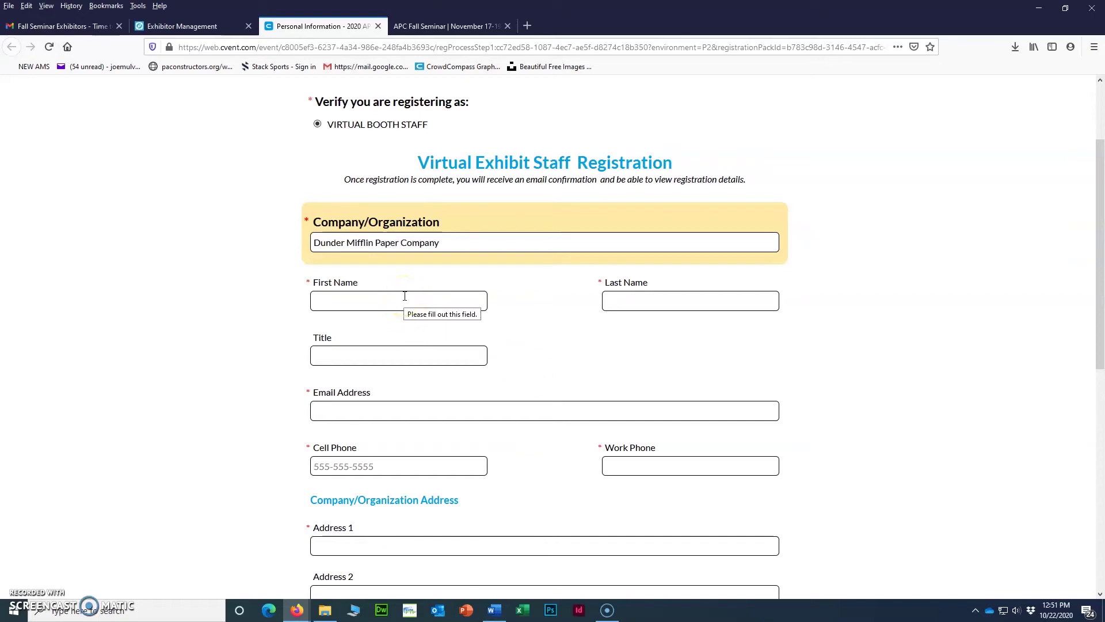
pyautogui.click(405, 297)
pyautogui.write('Michael')
pyautogui.press('Tab')
pyautogui.write('Scott')
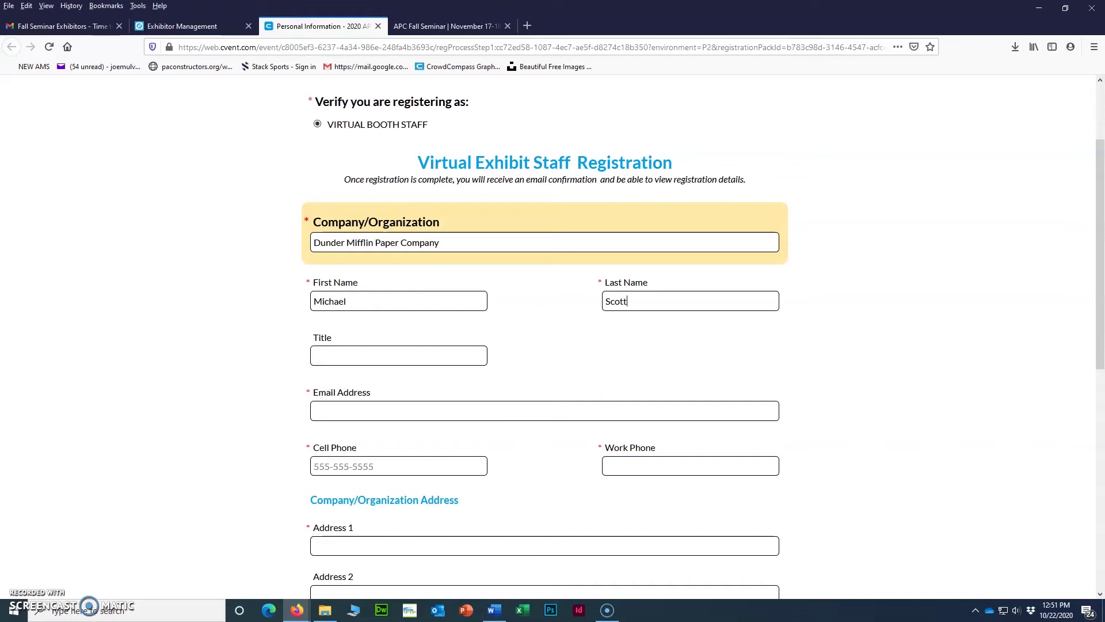
# Paste the Regional Manager title and the staff e-mail from Word, removing stray leading characters.
pyautogui.click(495, 612)
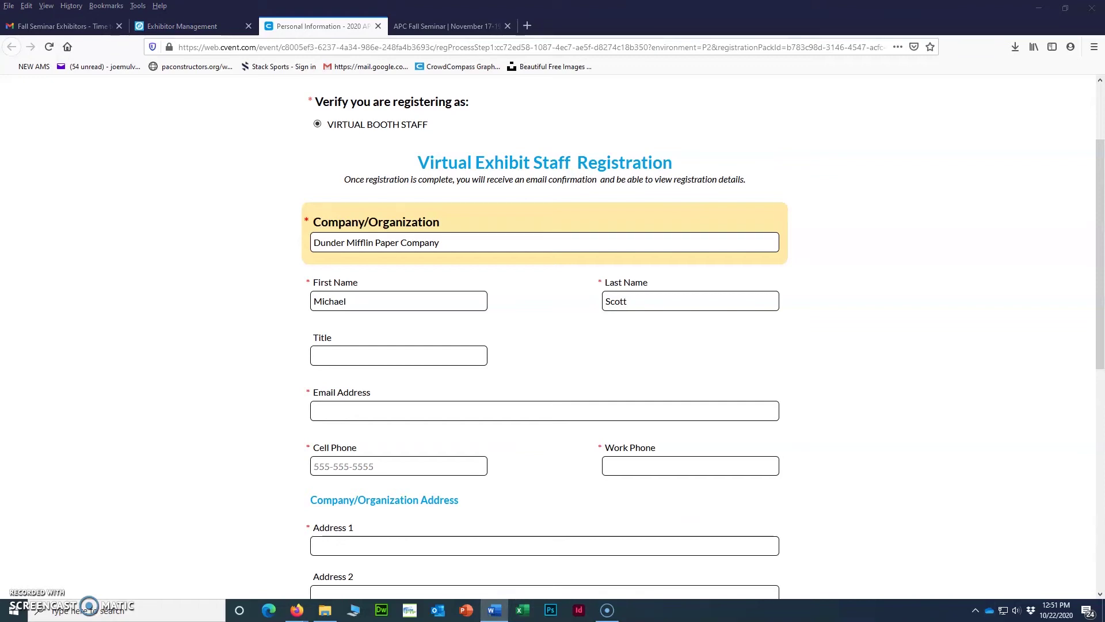
pyautogui.click(402, 358)
pyautogui.write('Regional Manager')
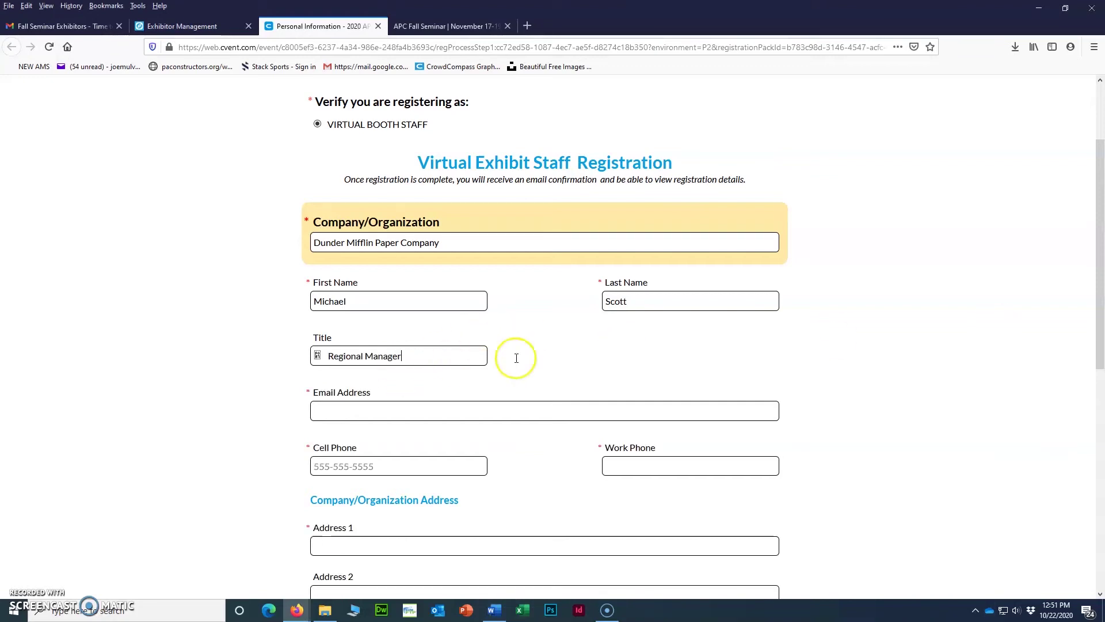
pyautogui.click(331, 357)
pyautogui.press('BackSpace')
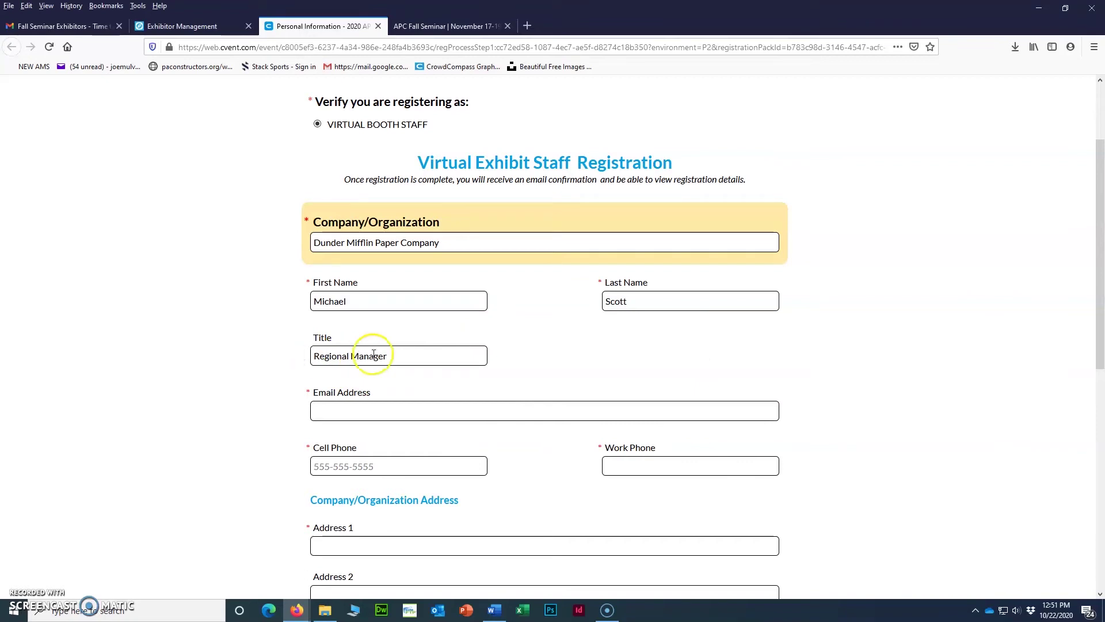
pyautogui.hotkey('alt', 'Tab')
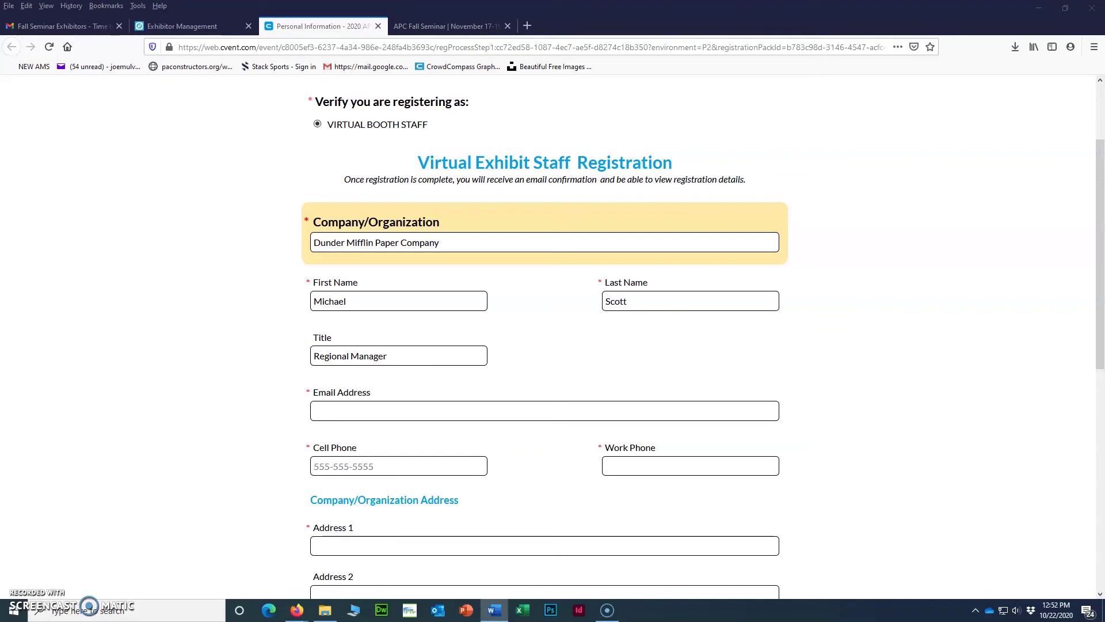
pyautogui.click(370, 410)
pyautogui.hotkey('ctrl', 'v')
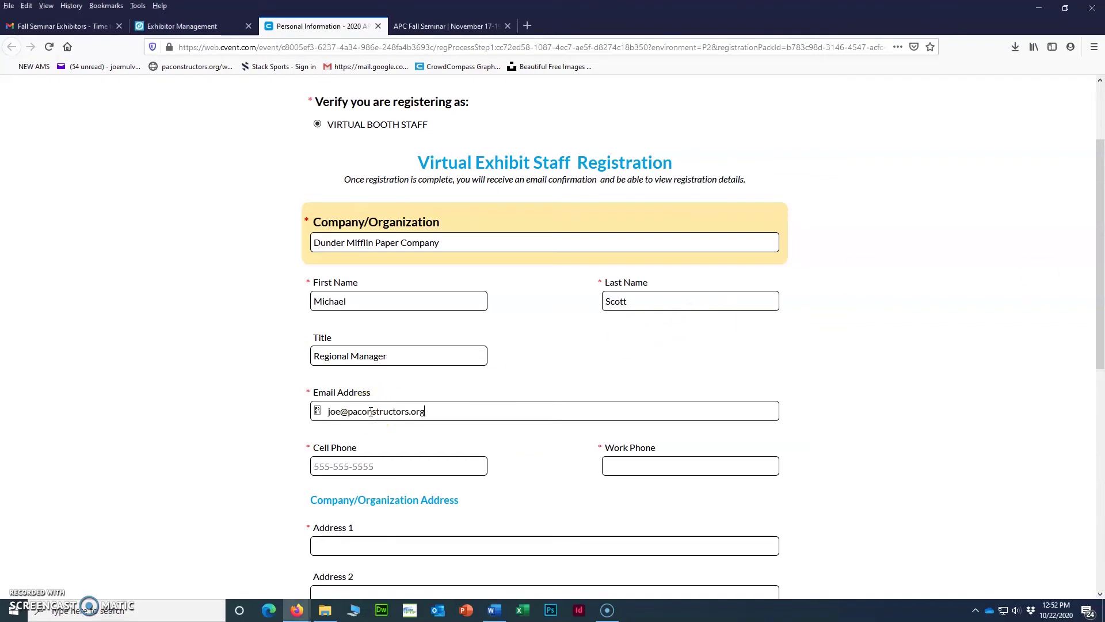
pyautogui.click(327, 410)
pyautogui.press('BackSpace')
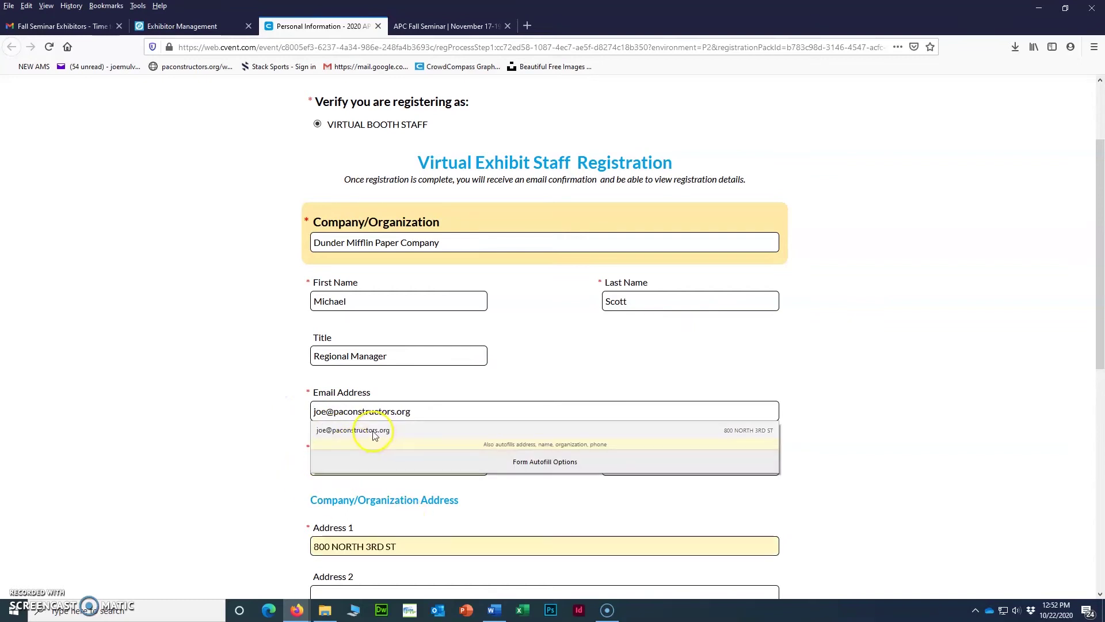
# Autofill the contact and address details, copy the cell number into Work Phone, and choose Pennsylvania.
pyautogui.click(374, 435)
pyautogui.scroll(-2, 323, 487)
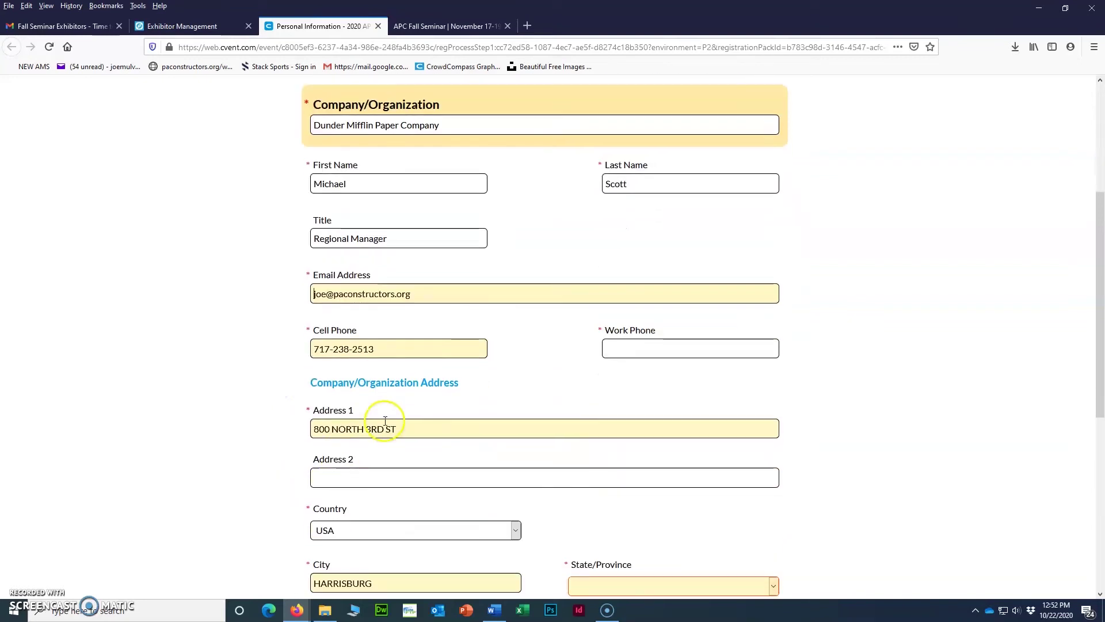
pyautogui.moveTo(390, 348); pyautogui.dragTo(292, 348)
pyautogui.hotkey('ctrl', 'c')
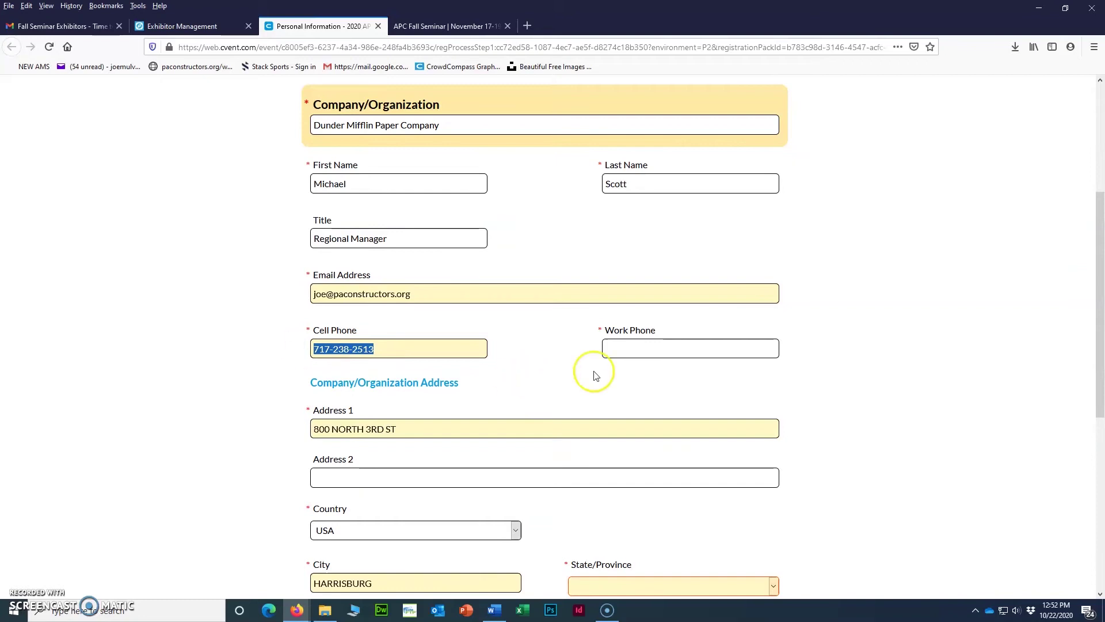
pyautogui.click(645, 343)
pyautogui.hotkey('ctrl', 'v')
pyautogui.scroll(-4, 568, 358)
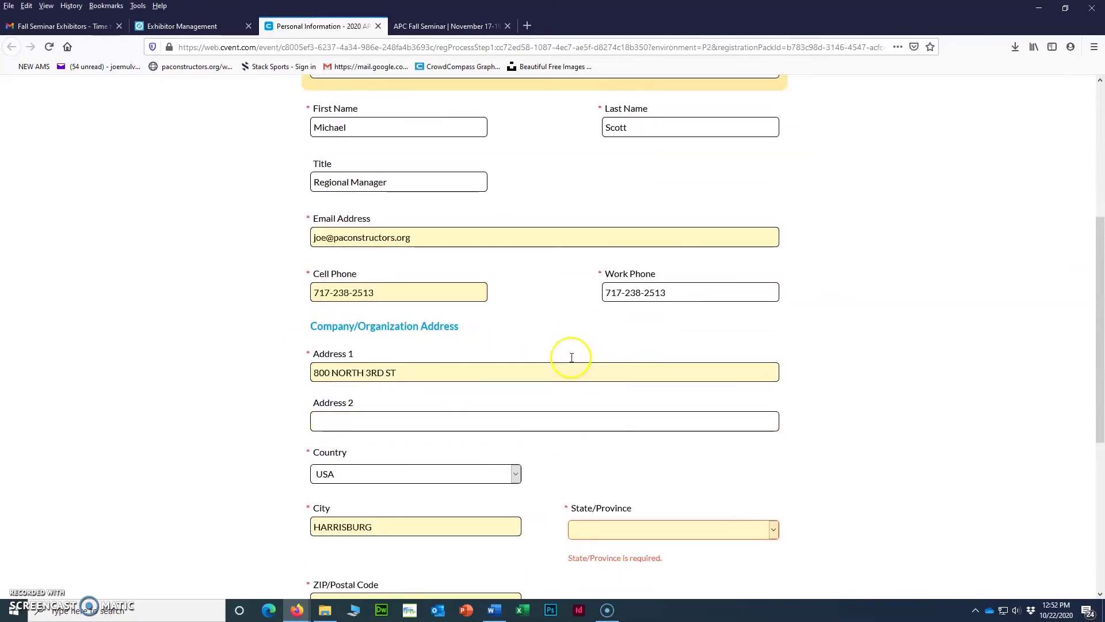
pyautogui.click(592, 351)
pyautogui.scroll(-8, 617, 239)
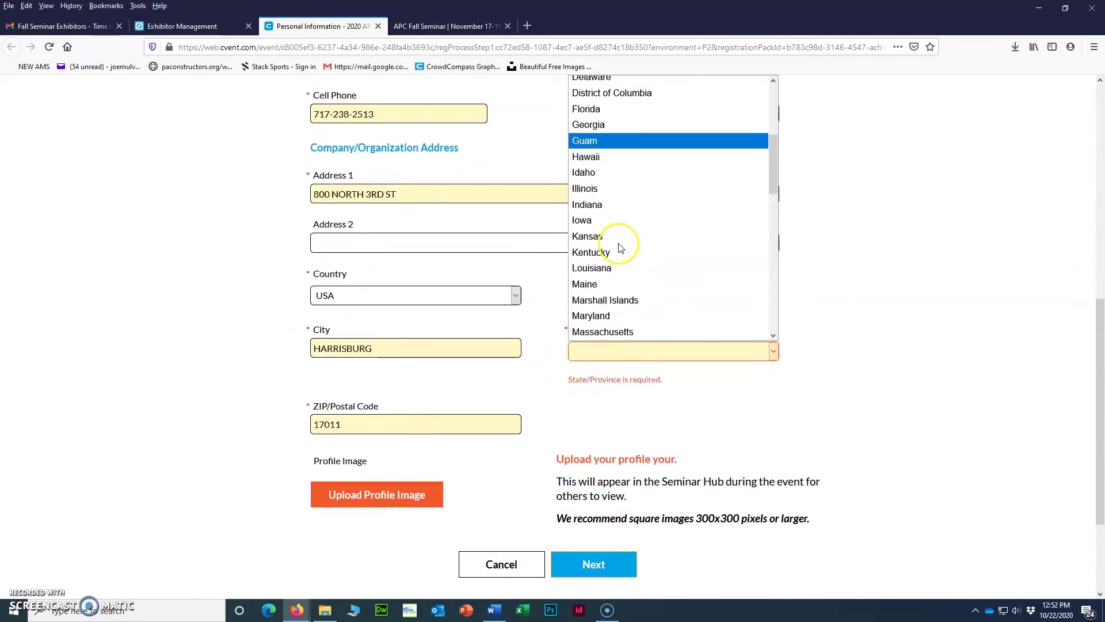
pyautogui.scroll(-5, 620, 247)
pyautogui.scroll(2, 620, 247)
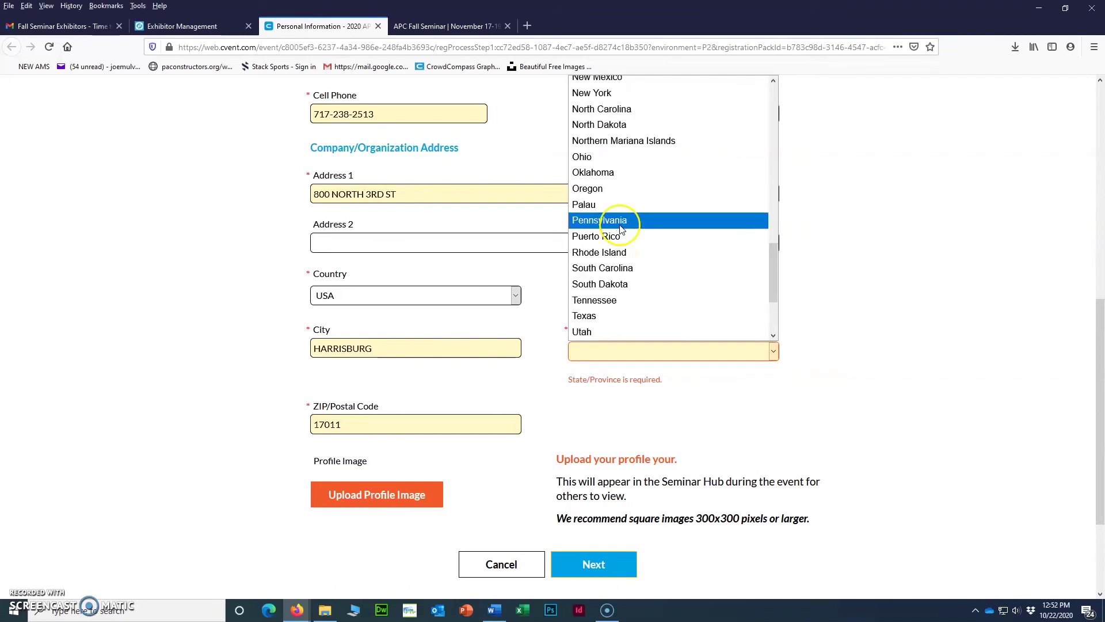
pyautogui.click(620, 222)
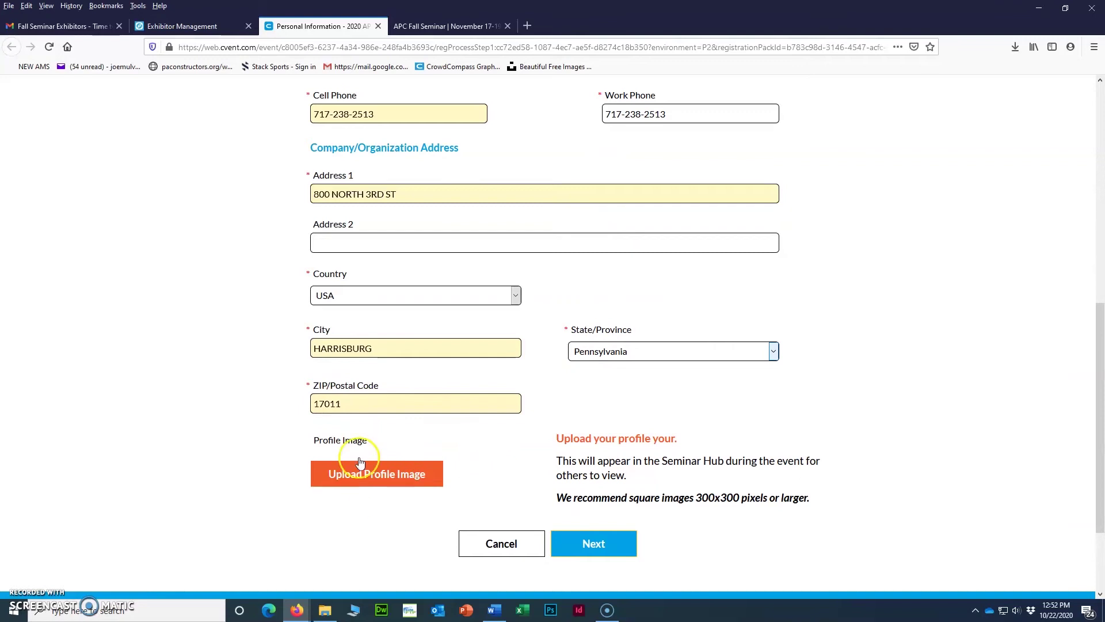
# Upload the staff member's headshot as the profile image and submit the personal information.
pyautogui.click(395, 483)
pyautogui.click(132, 169)
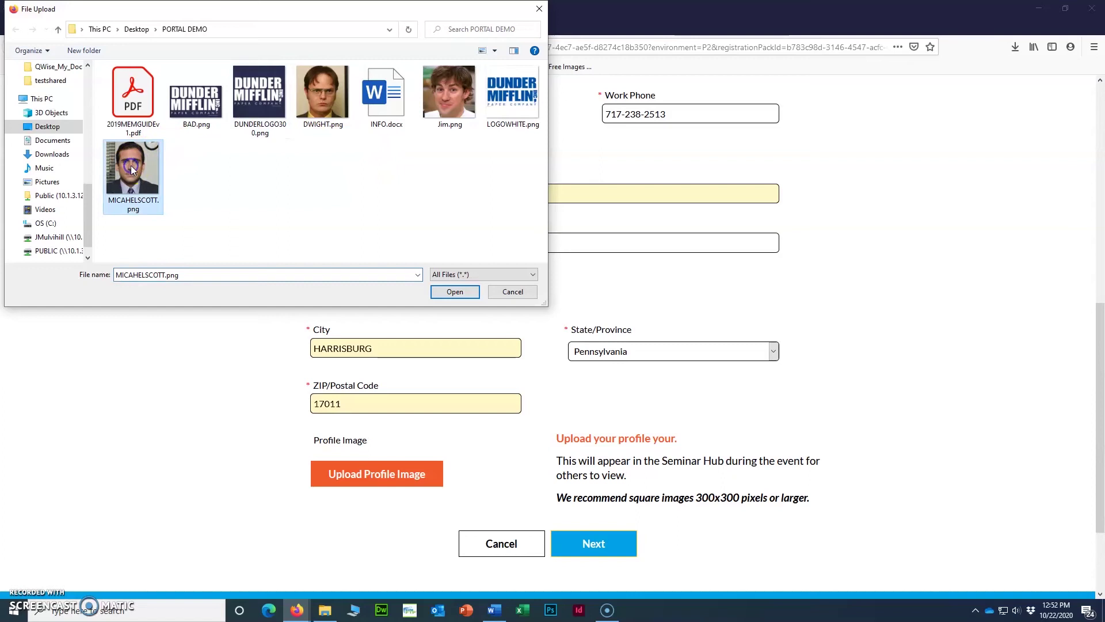
pyautogui.click(510, 292)
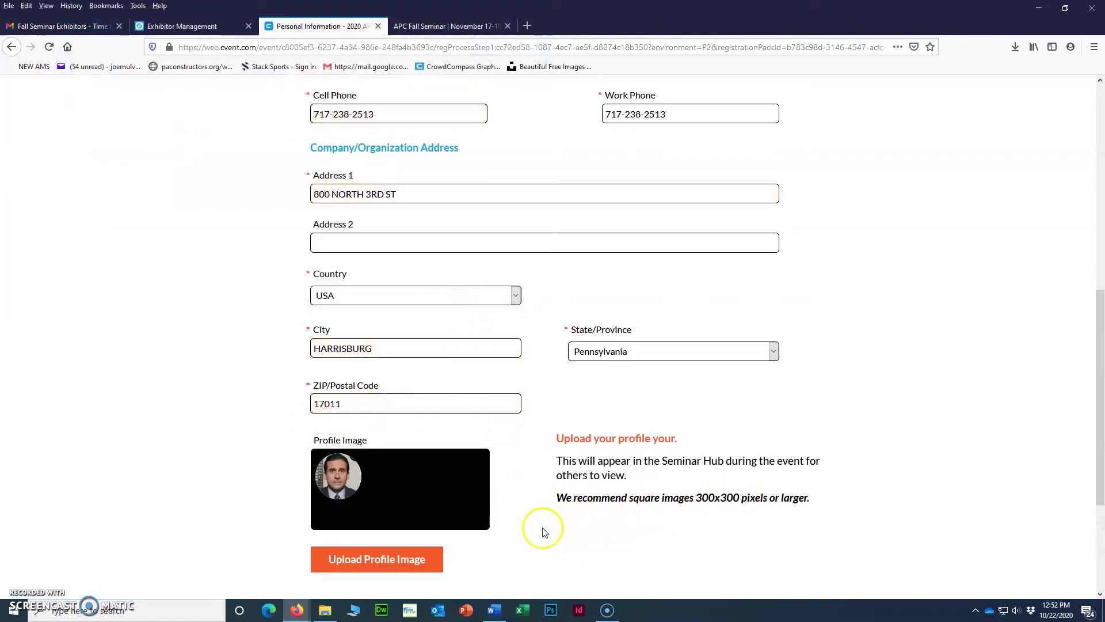
pyautogui.scroll(-3, 507, 456)
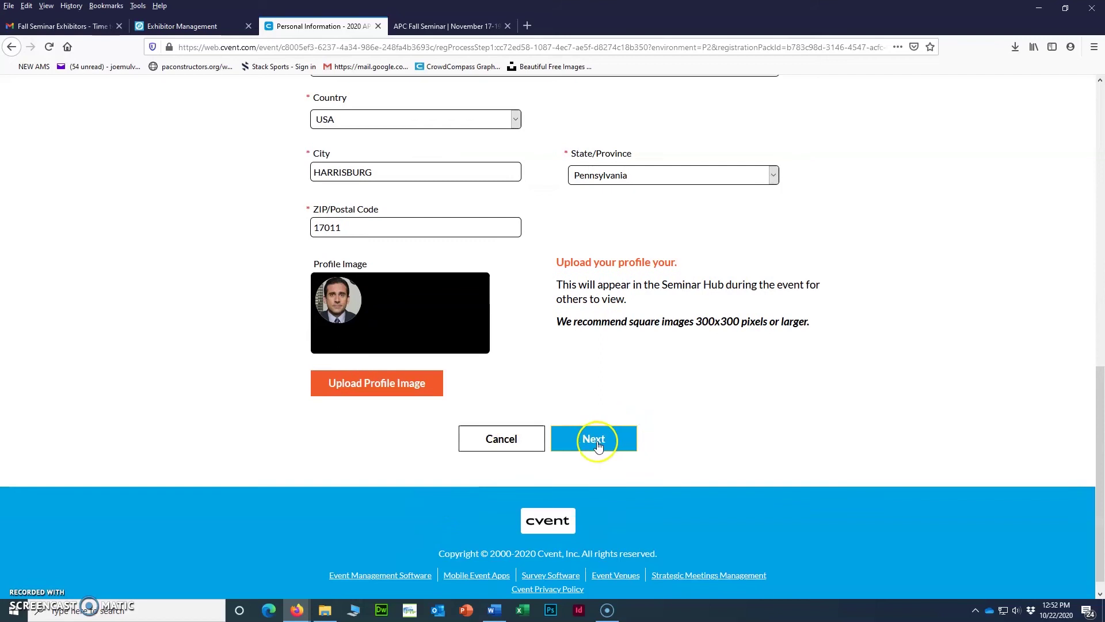
pyautogui.scroll(10, 464, 313)
pyautogui.scroll(-10, 467, 313)
pyautogui.click(592, 422)
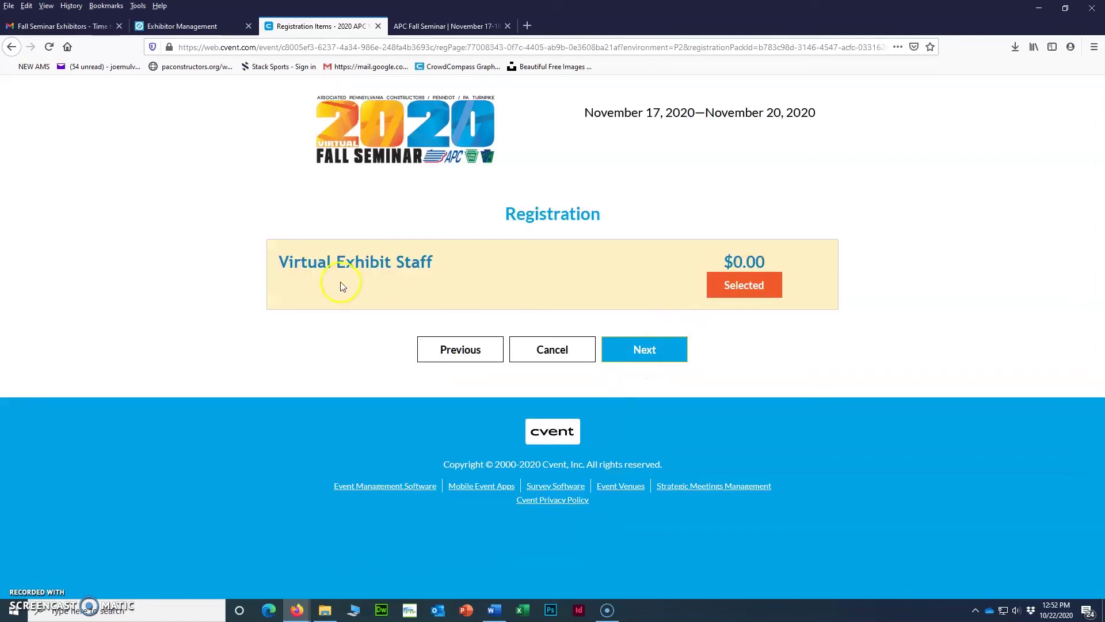
# Continue through the registration item and summary pages and submit the free $0.00 order.
pyautogui.click(644, 351)
pyautogui.scroll(-5, 638, 353)
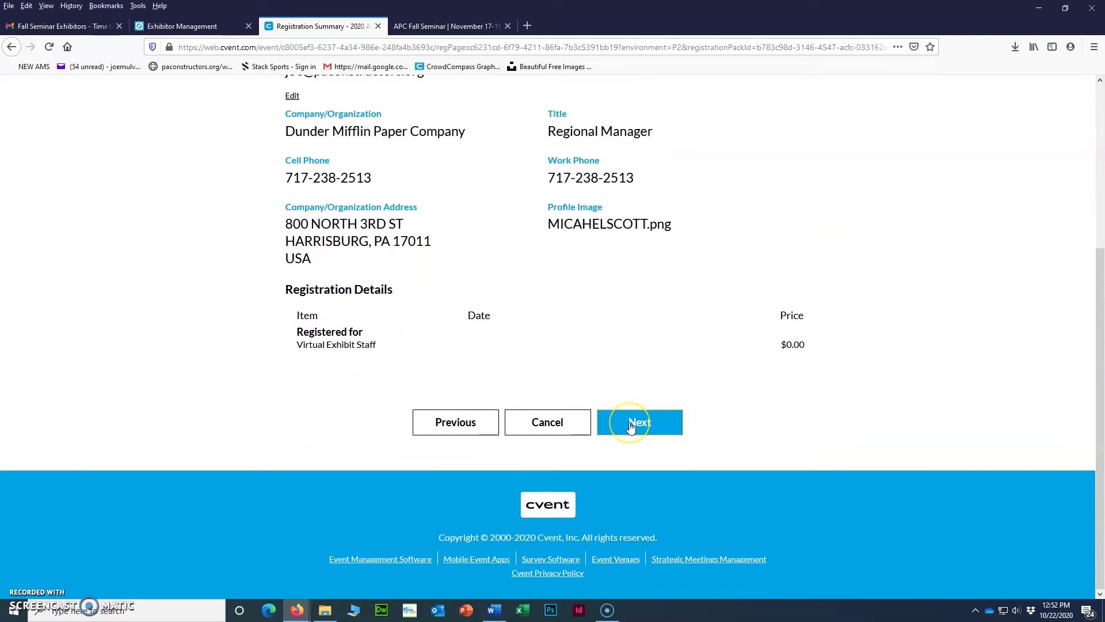
pyautogui.click(632, 427)
pyautogui.click(641, 400)
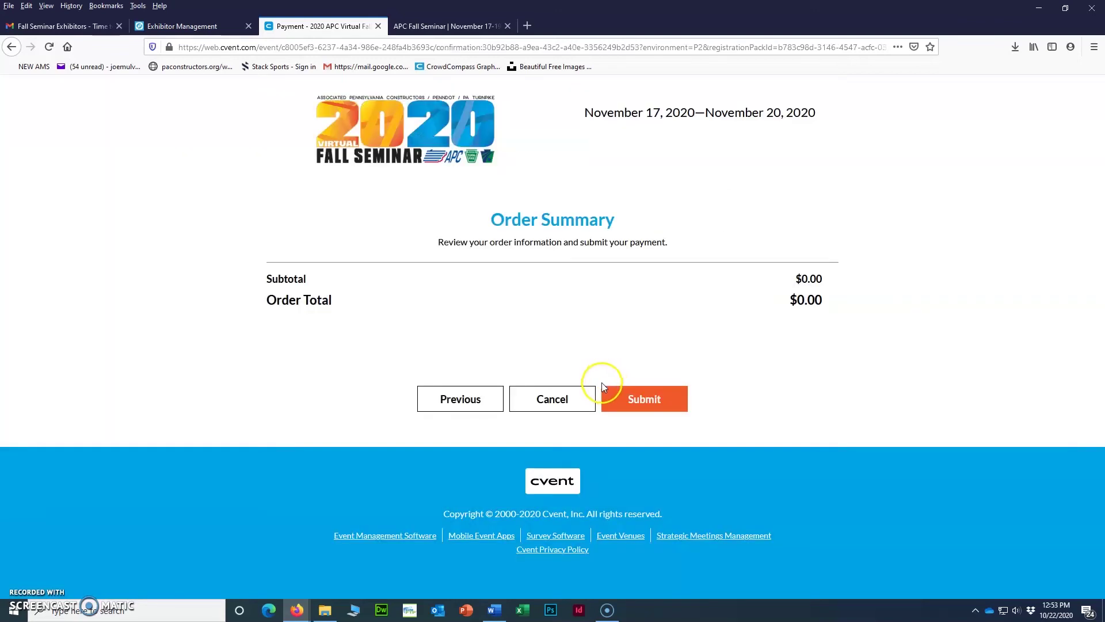
pyautogui.click(630, 397)
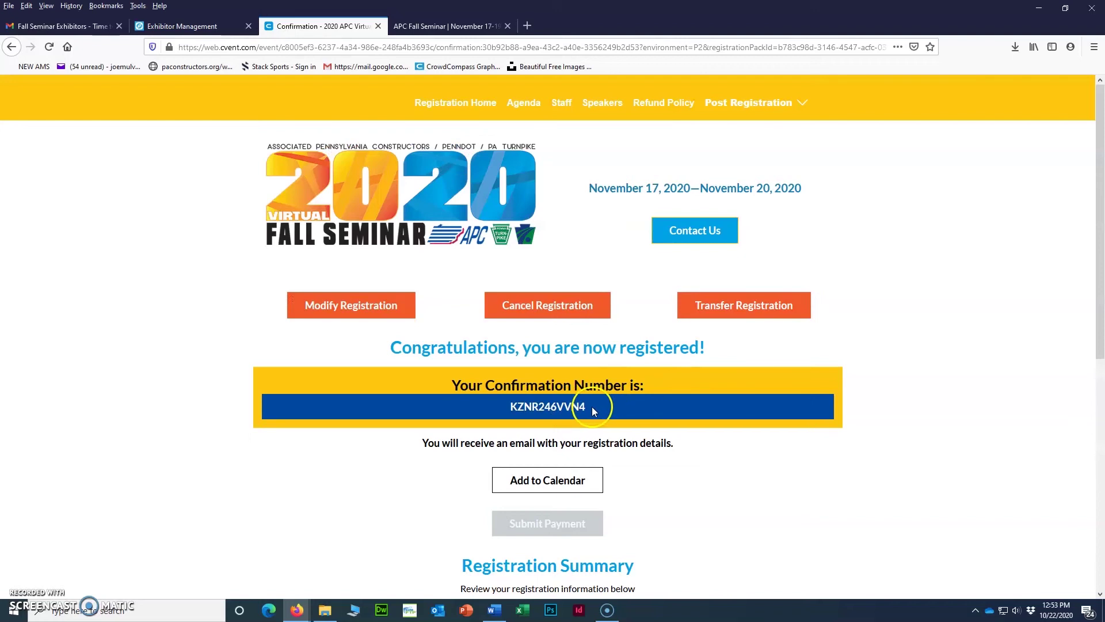
# Copy the confirmation number and go back to the Exhibitor Management tab.
pyautogui.moveTo(593, 409); pyautogui.dragTo(510, 407)
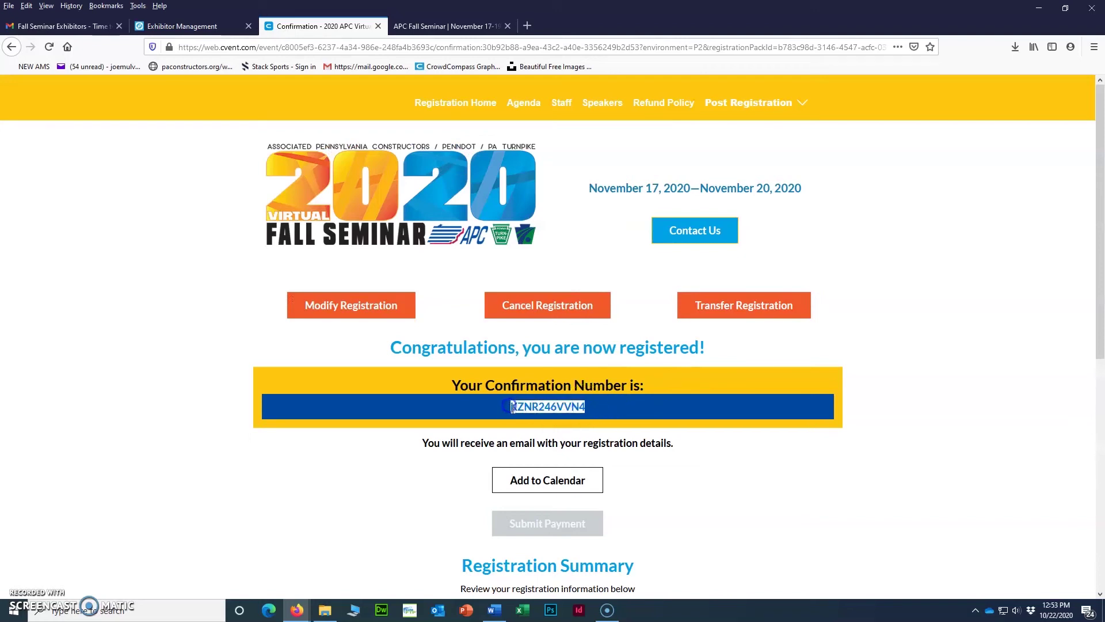
pyautogui.rightClick(511, 407)
pyautogui.click(531, 417)
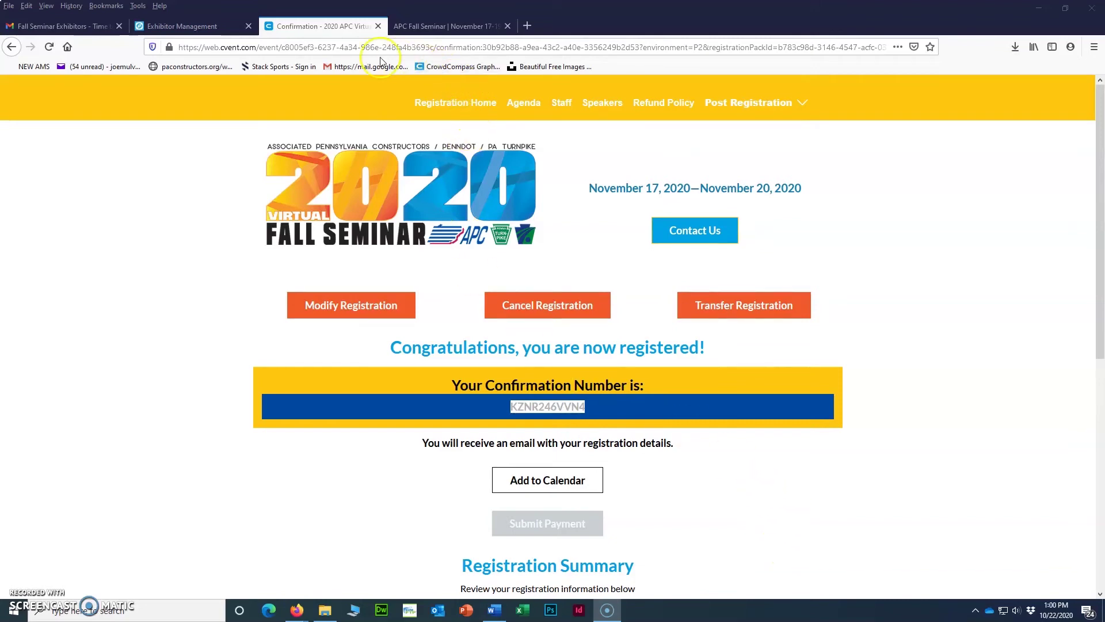
pyautogui.click(426, 27)
pyautogui.click(287, 30)
pyautogui.click(222, 26)
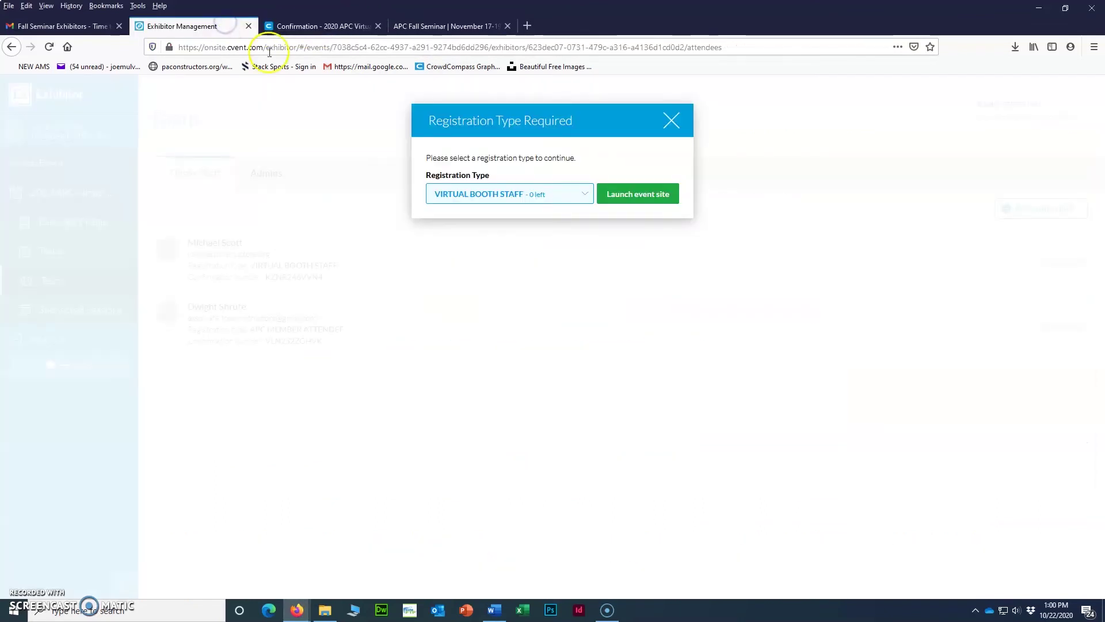
# Close the Registration Type prompt, then relaunch the event site with VIRTUAL BOOTH STAFF through Use event site.
pyautogui.click(670, 121)
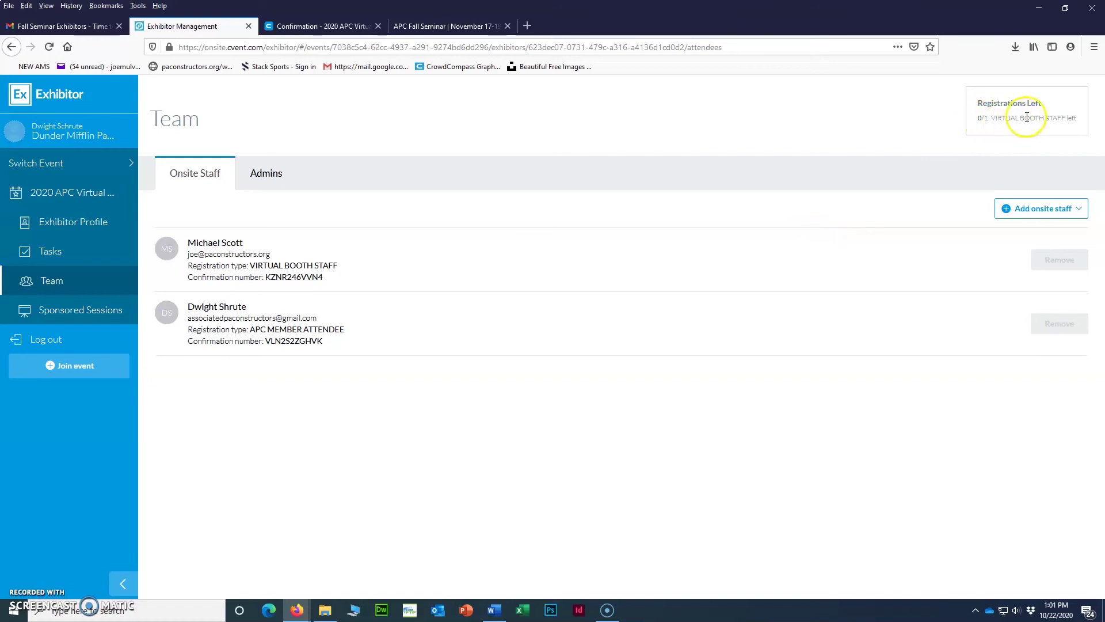
pyautogui.click(1073, 214)
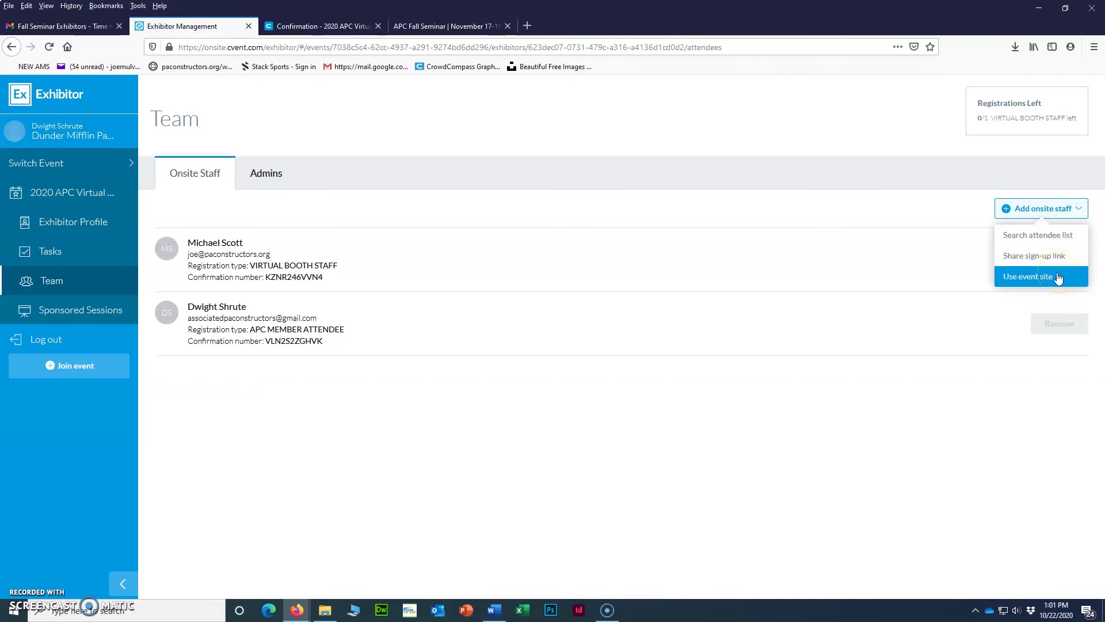
pyautogui.click(1058, 277)
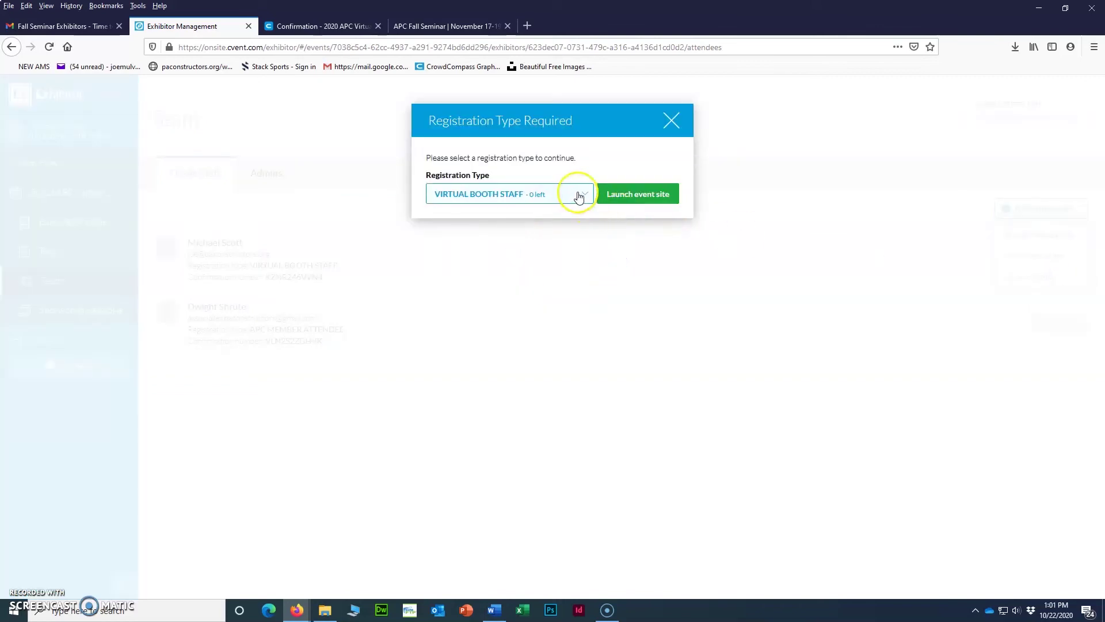
pyautogui.click(579, 200)
pyautogui.click(602, 200)
pyautogui.click(615, 199)
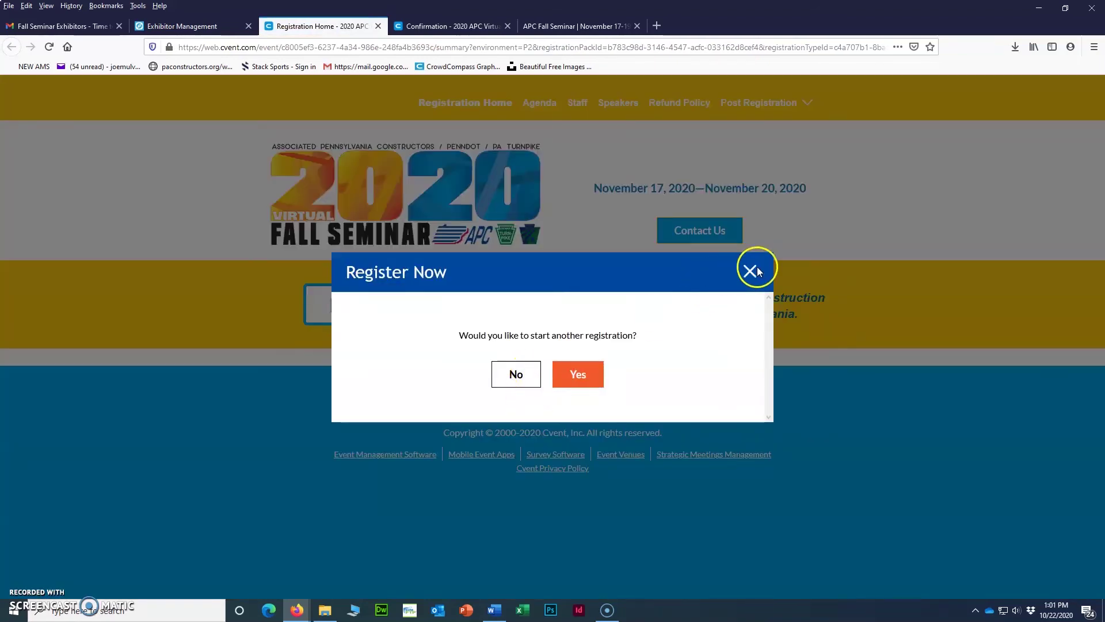
# Decline another registration, dismiss the Event Closed notice, and return to Exhibitor Management.
pyautogui.click(536, 375)
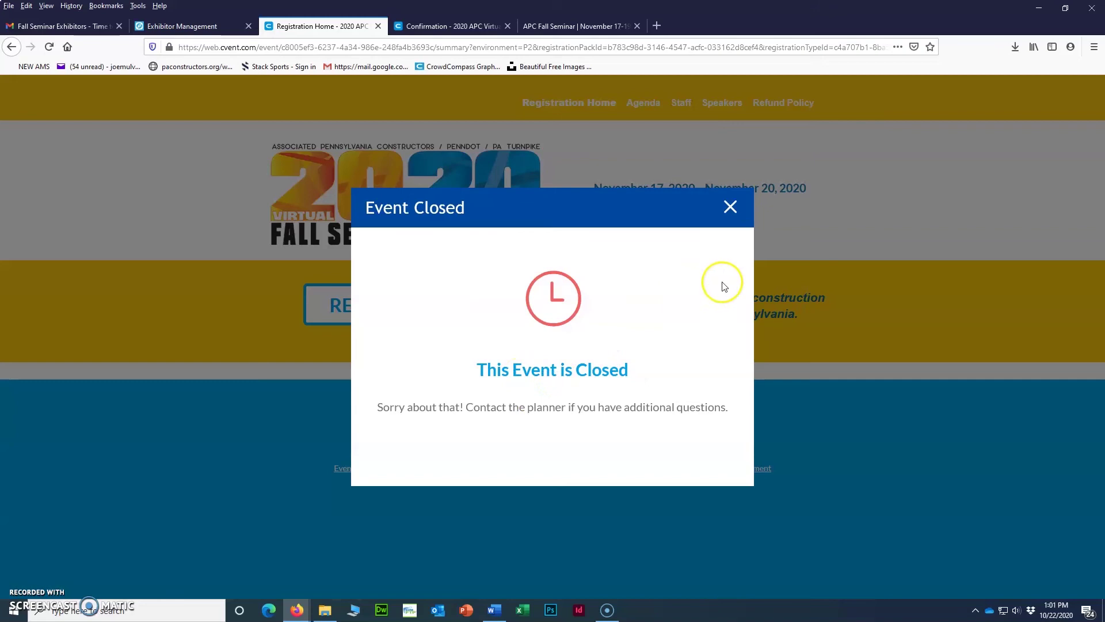
pyautogui.click(730, 207)
pyautogui.click(182, 26)
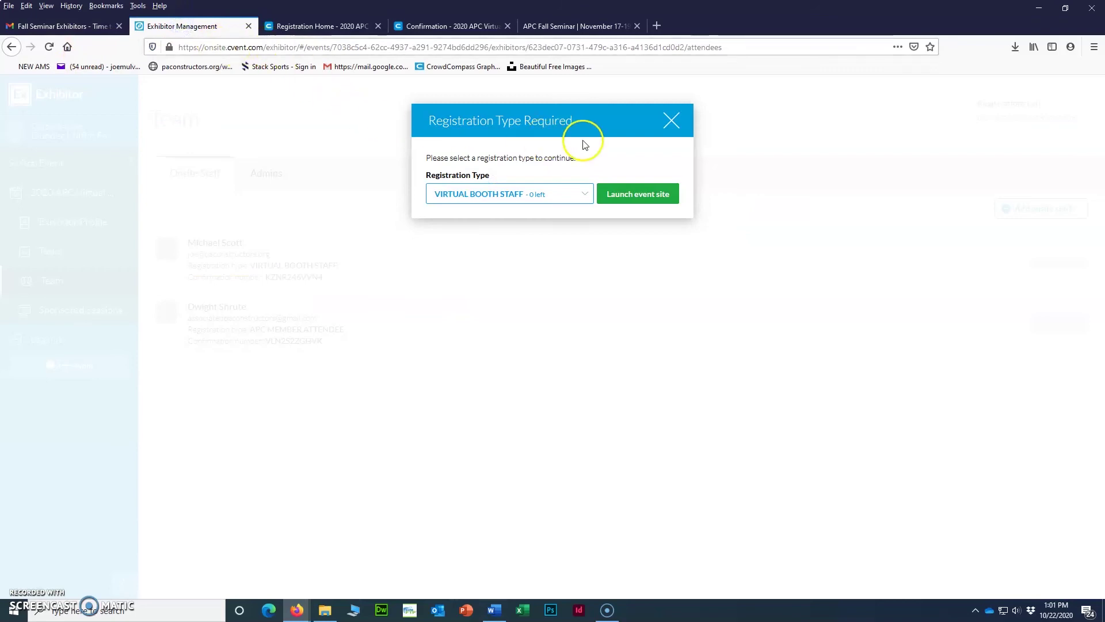
# Close the Registration Type prompt twice and reopen the Add onsite staff menu.
pyautogui.click(669, 121)
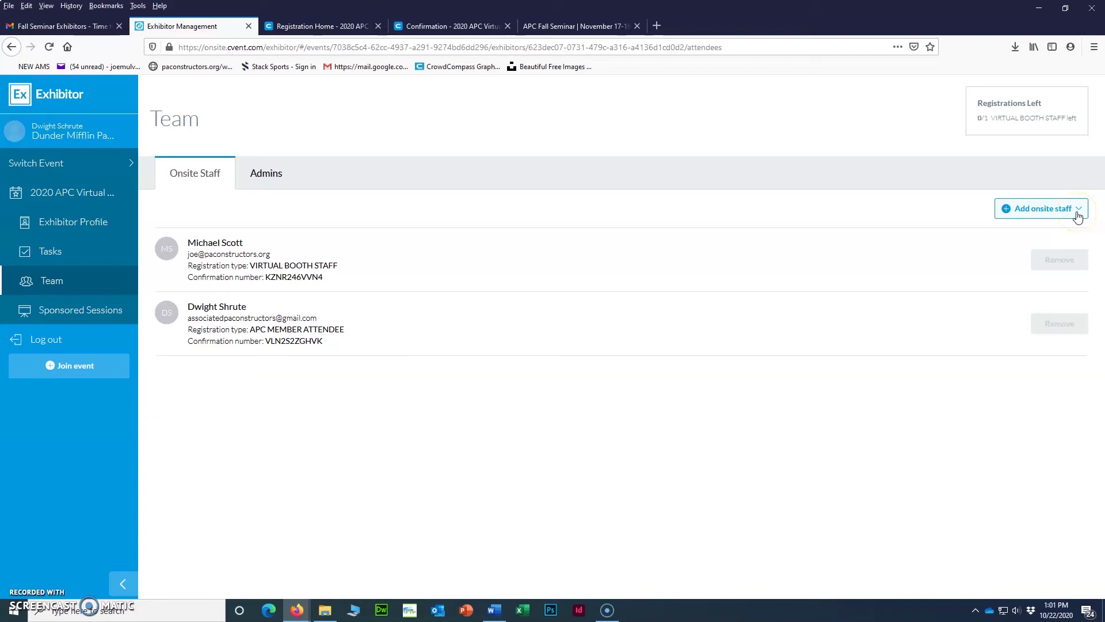
pyautogui.click(1079, 215)
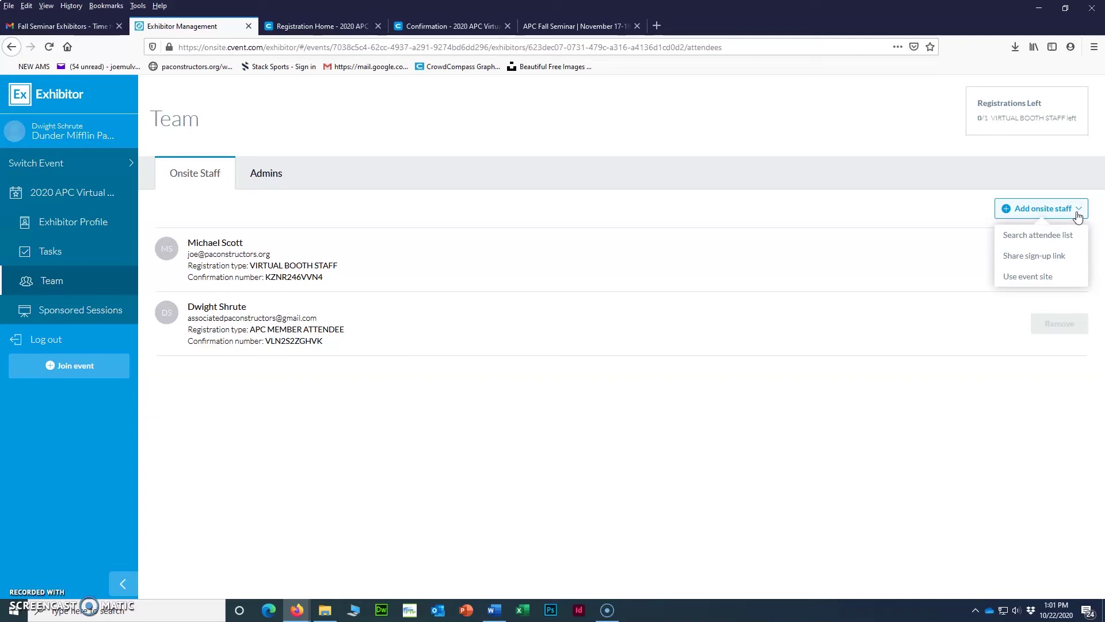
pyautogui.click(1047, 281)
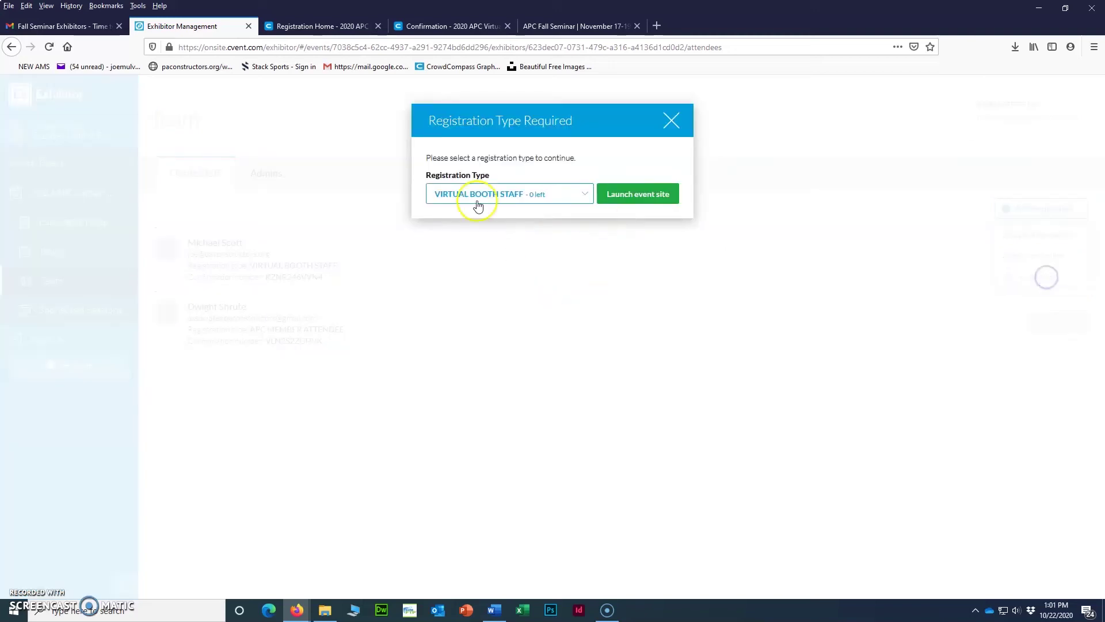
pyautogui.click(673, 120)
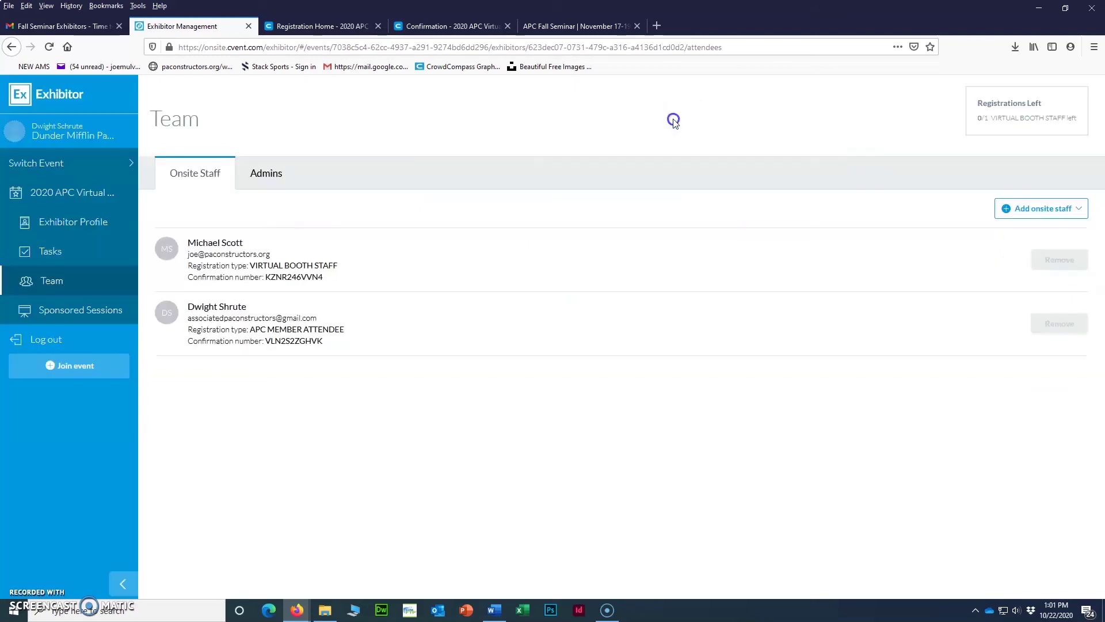
pyautogui.click(1061, 210)
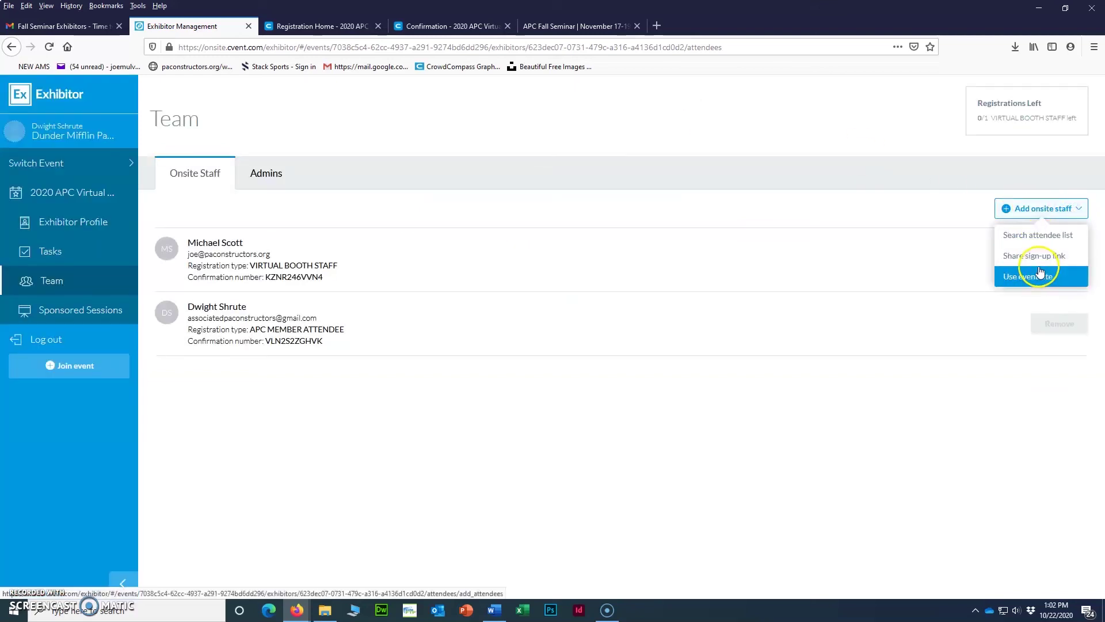
# Launch the registration site from REGISTER in the APC Fall Seminar website's Attendees section.
pyautogui.click(558, 26)
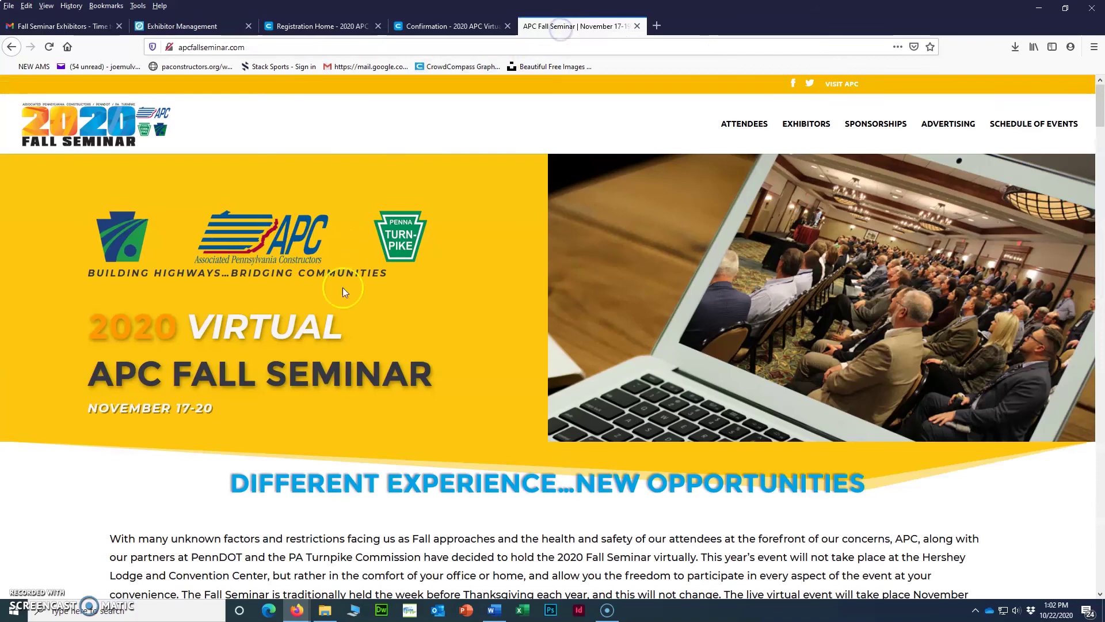
pyautogui.scroll(-15, 382, 316)
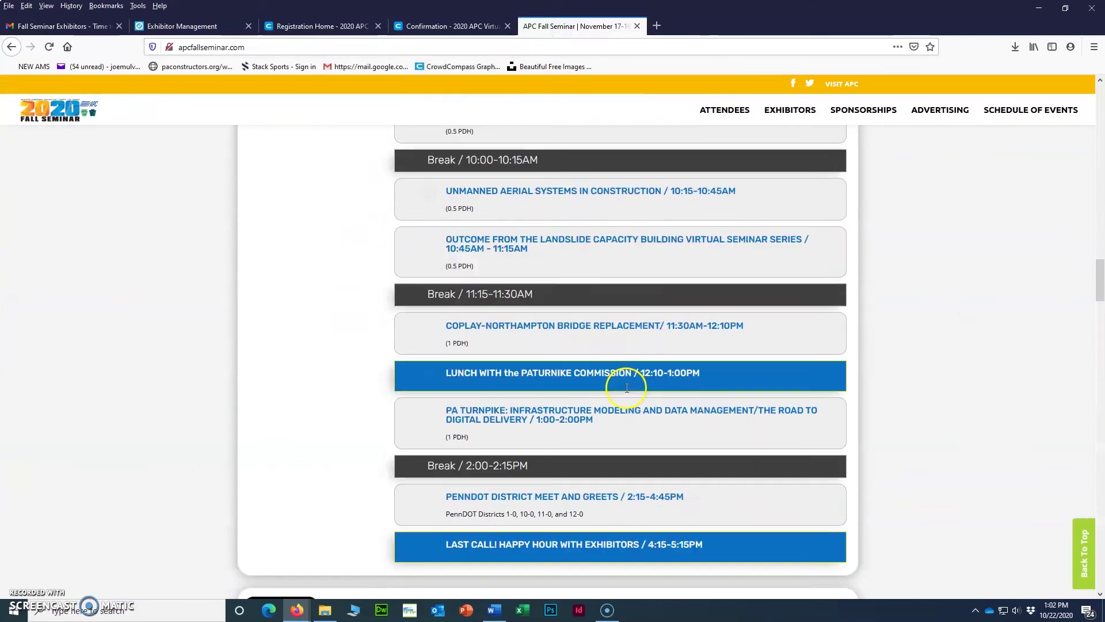
pyautogui.scroll(15, 633, 390)
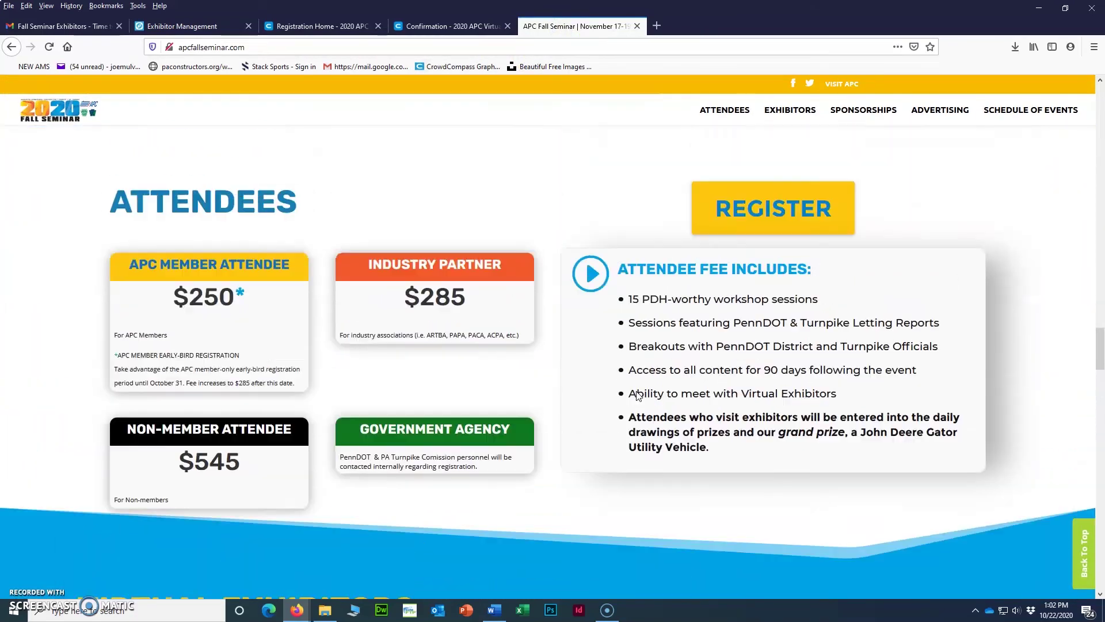
pyautogui.scroll(2, 637, 393)
pyautogui.click(831, 282)
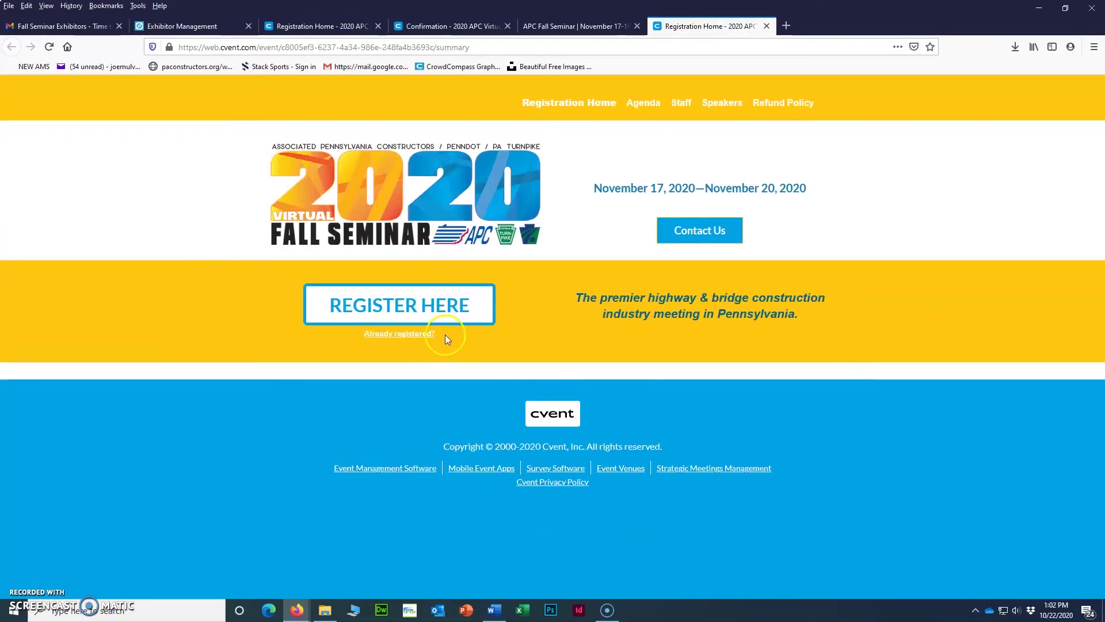
# Start a new registration choosing APC Member and the ATTENDEE registration type.
pyautogui.click(378, 292)
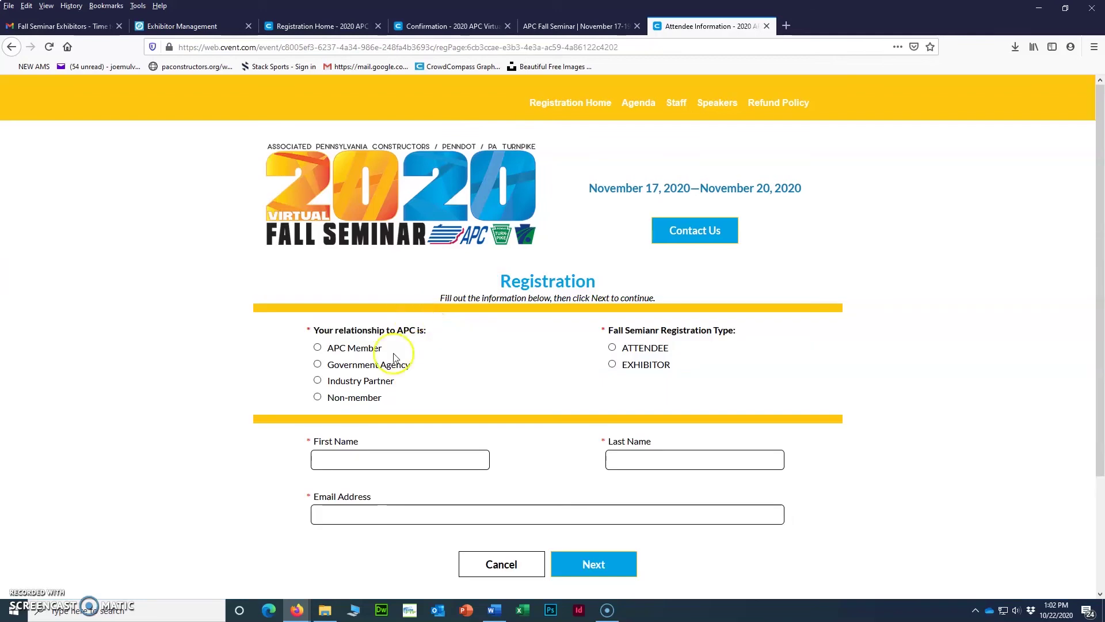
pyautogui.click(317, 347)
pyautogui.click(612, 347)
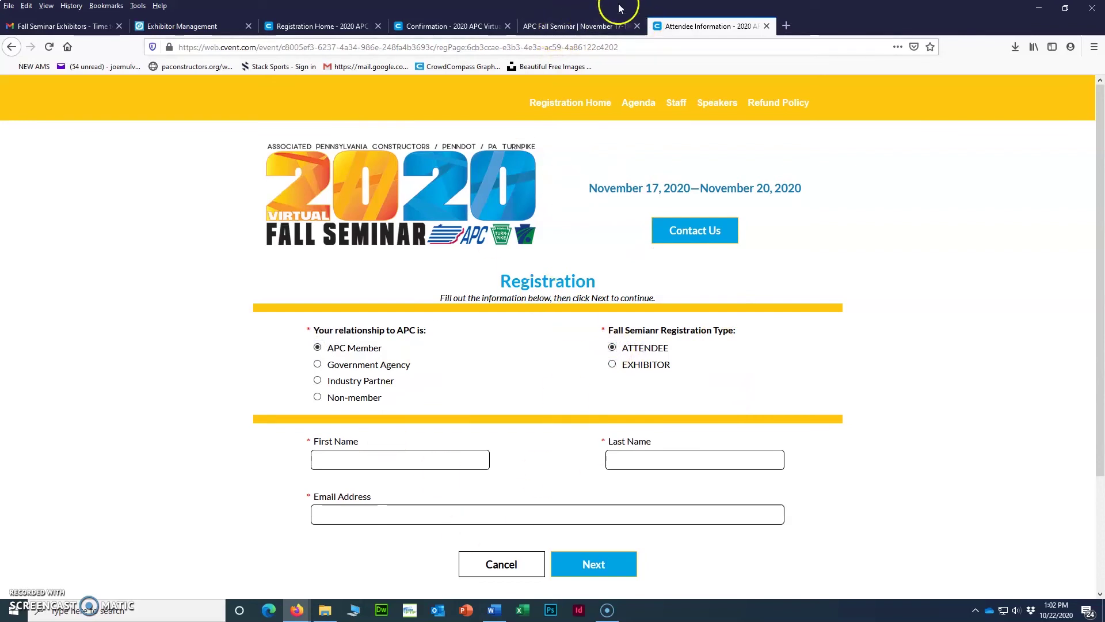
# Switch through the open browser tabs back to the Exhibitor Portal Team page.
pyautogui.click(576, 26)
pyautogui.click(443, 26)
pyautogui.click(341, 28)
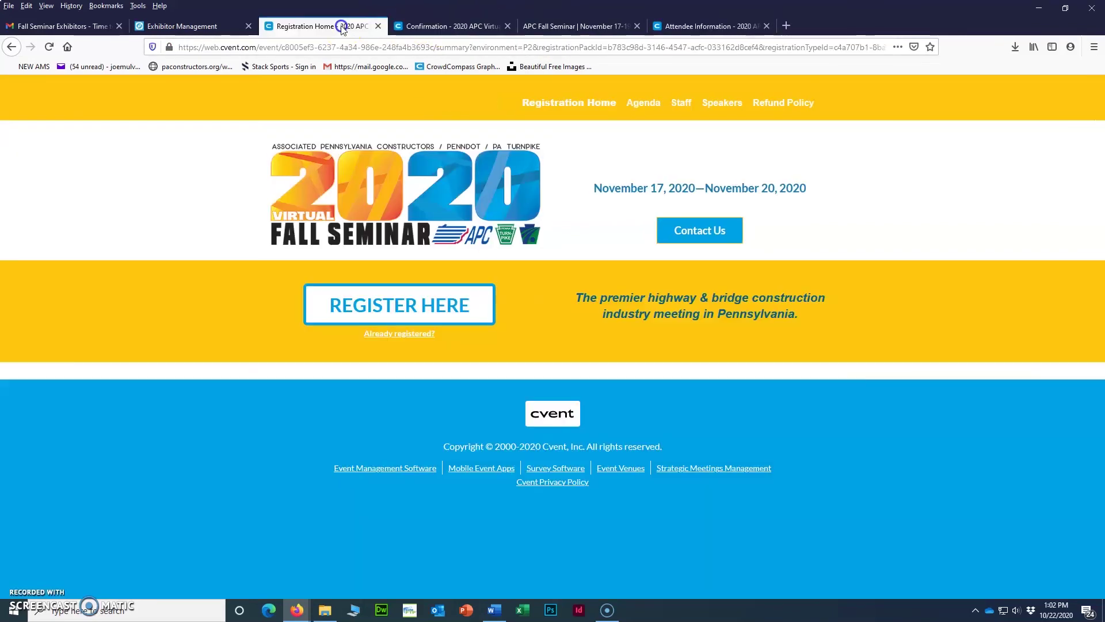
pyautogui.click(210, 27)
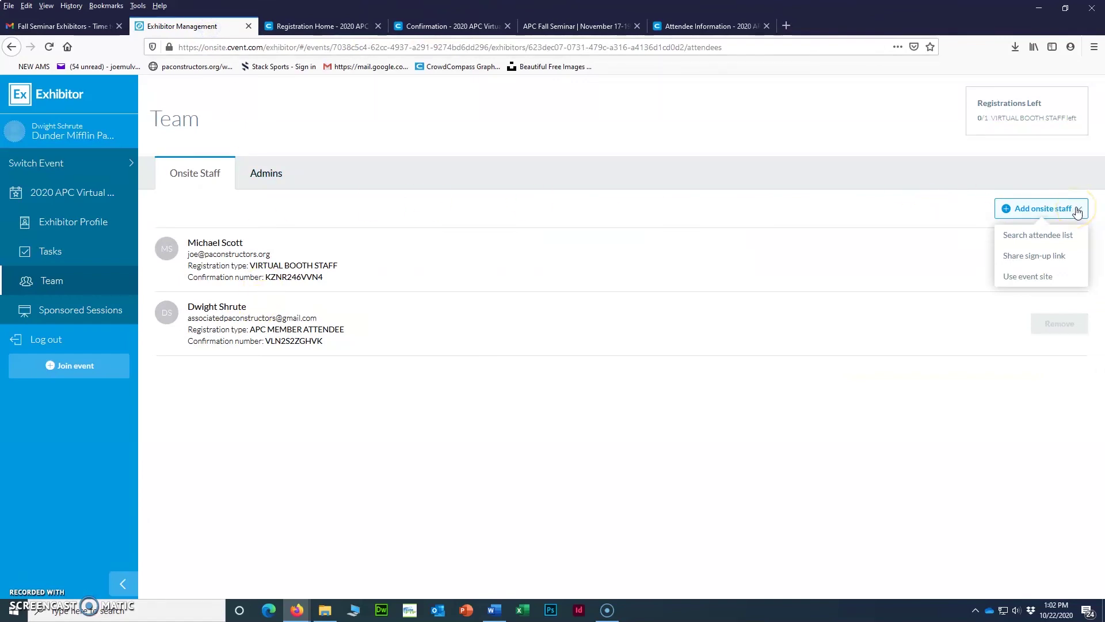
# Search the attendee list by e-mail and import the match as the third onsite staff member.
pyautogui.click(1045, 237)
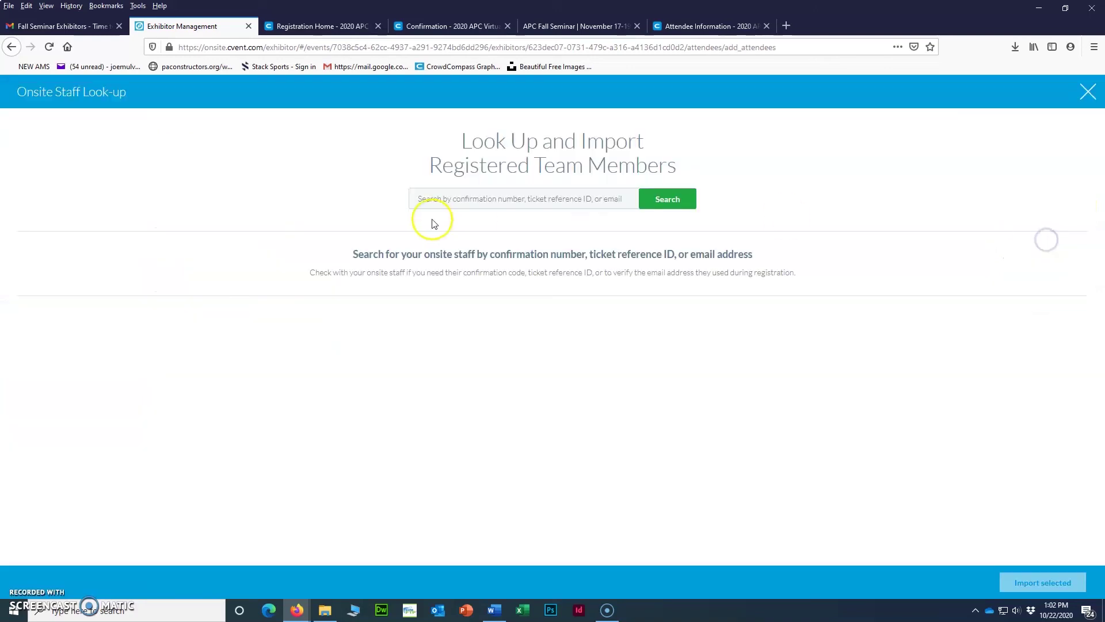
pyautogui.click(529, 203)
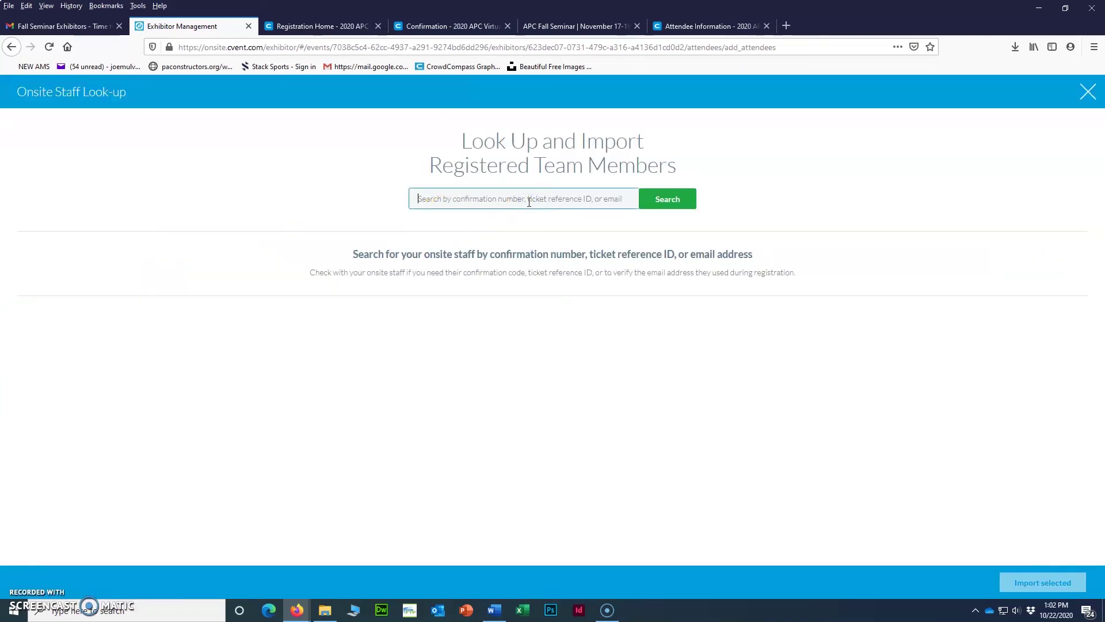
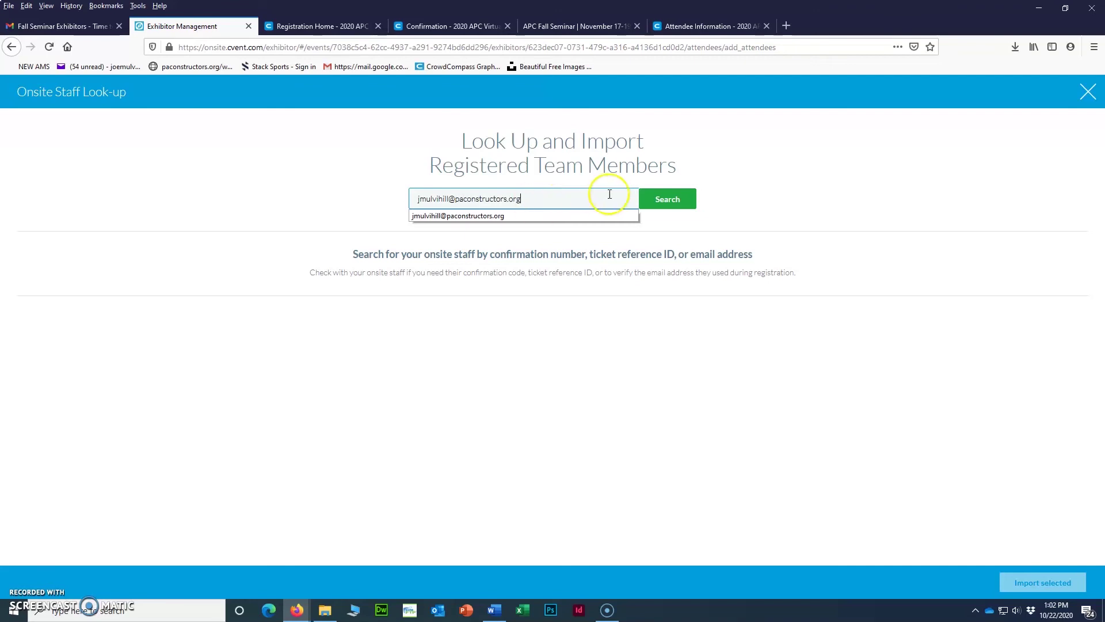
pyautogui.click(666, 198)
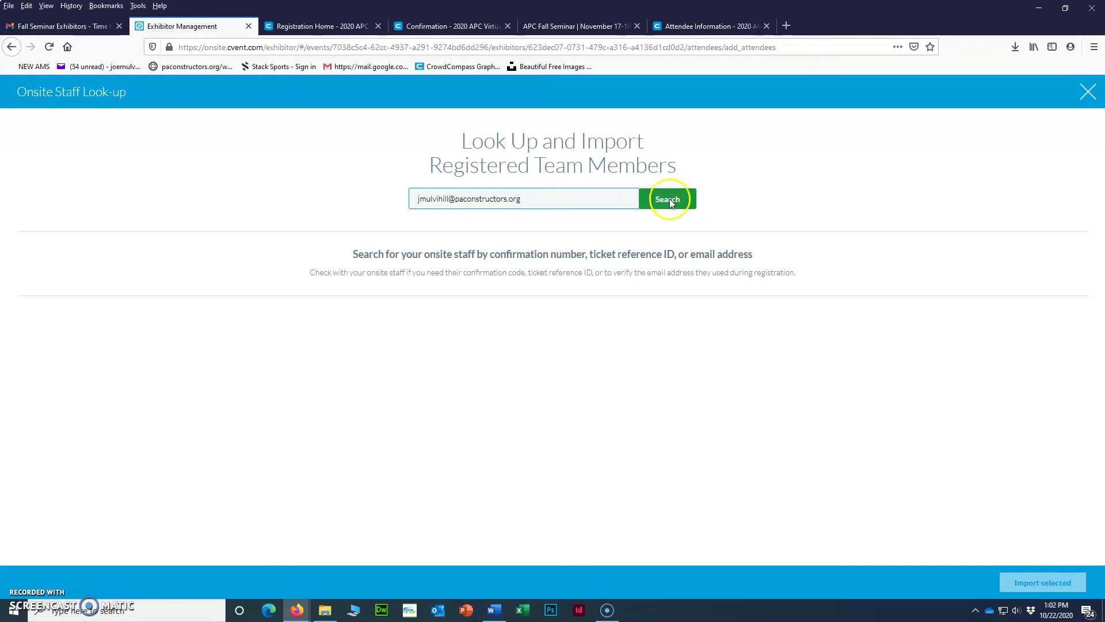
pyautogui.click(27, 255)
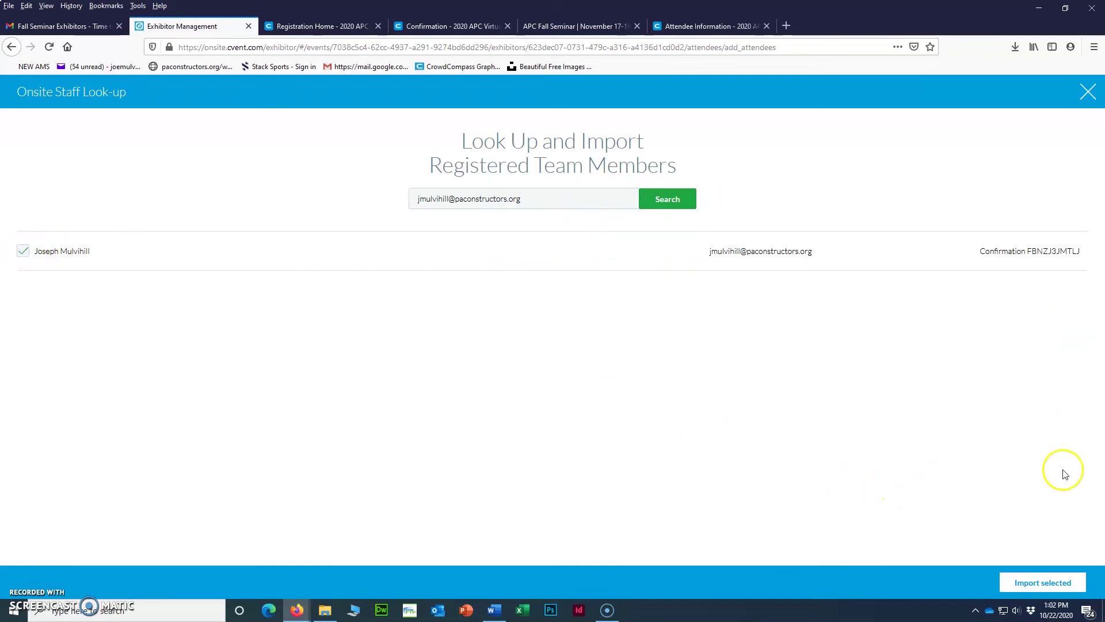
pyautogui.click(1033, 582)
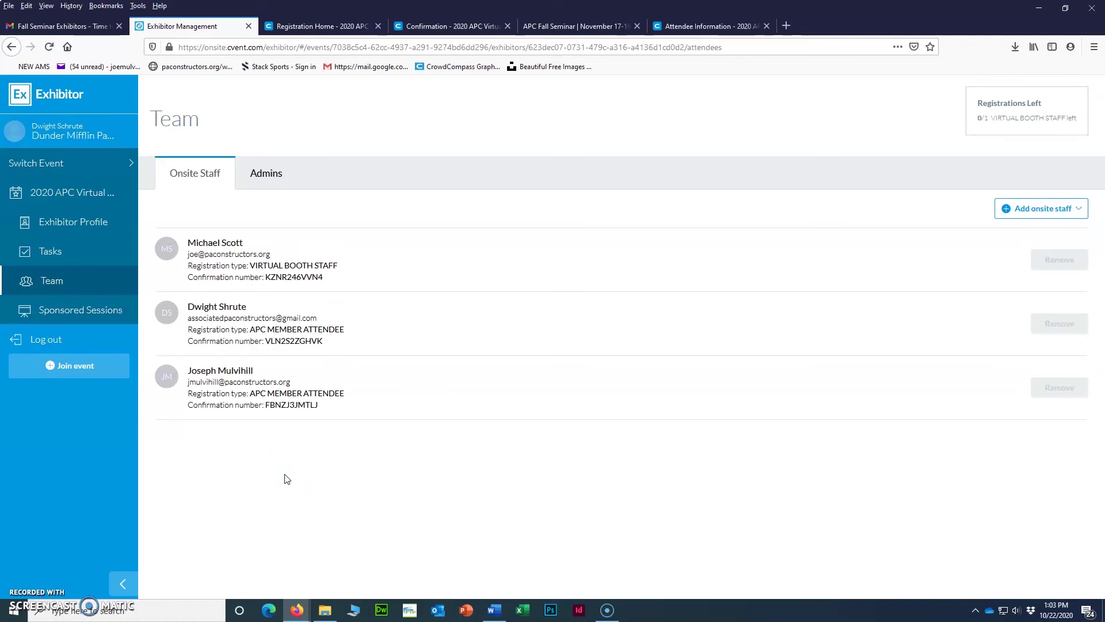
# Visit Sponsored Sessions and the exhibitor profile, return to the welcome page, and bring the Attendee Hub window onscreen.
pyautogui.click(55, 312)
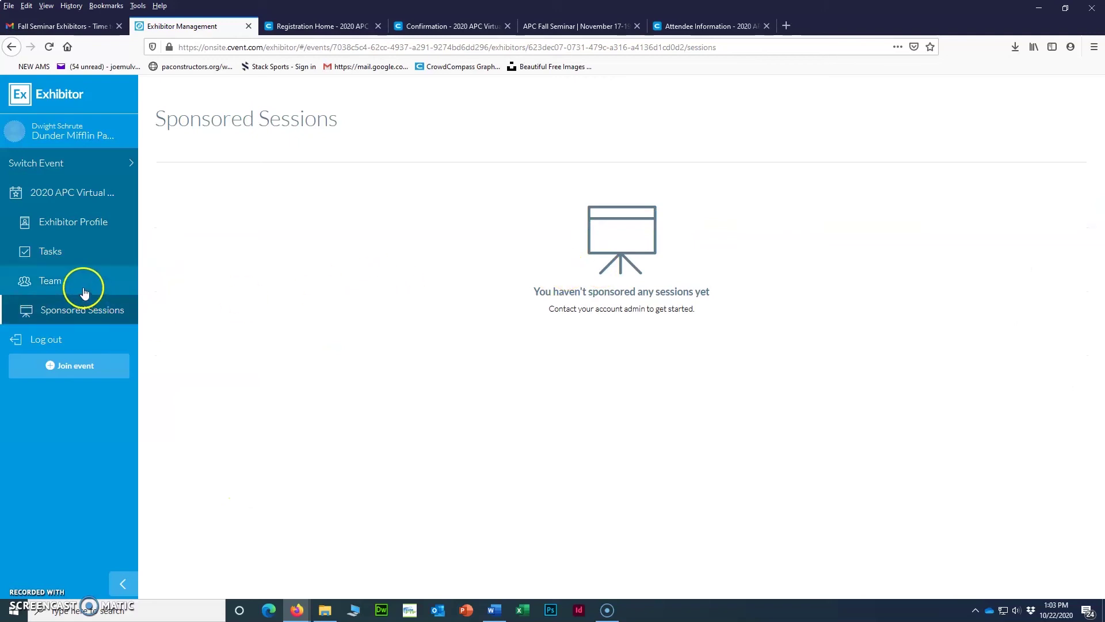
pyautogui.click(65, 225)
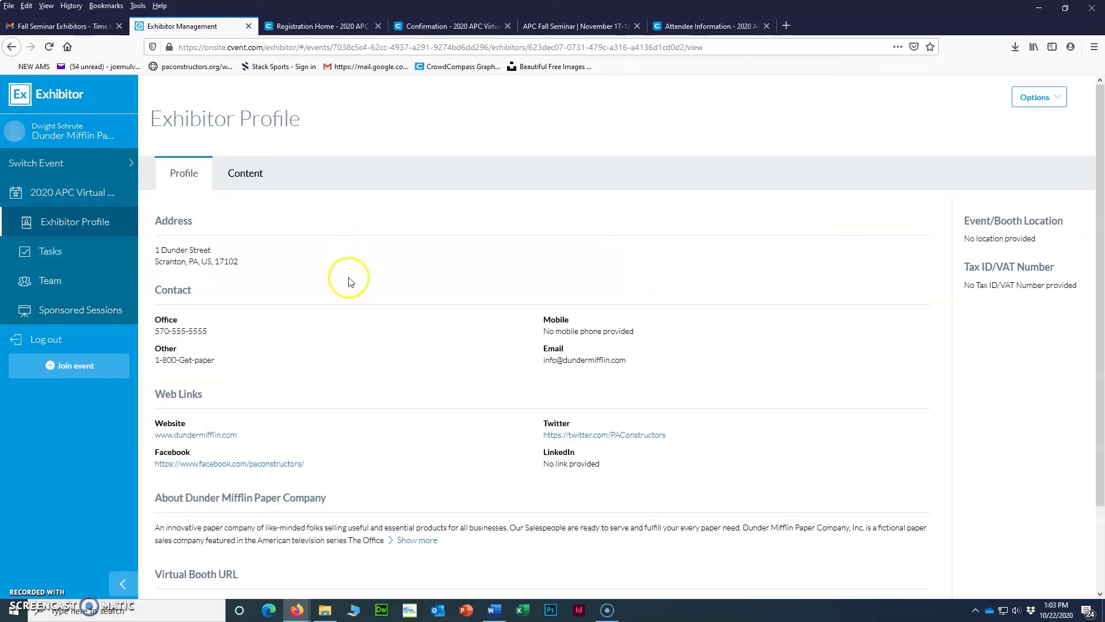
pyautogui.click(90, 196)
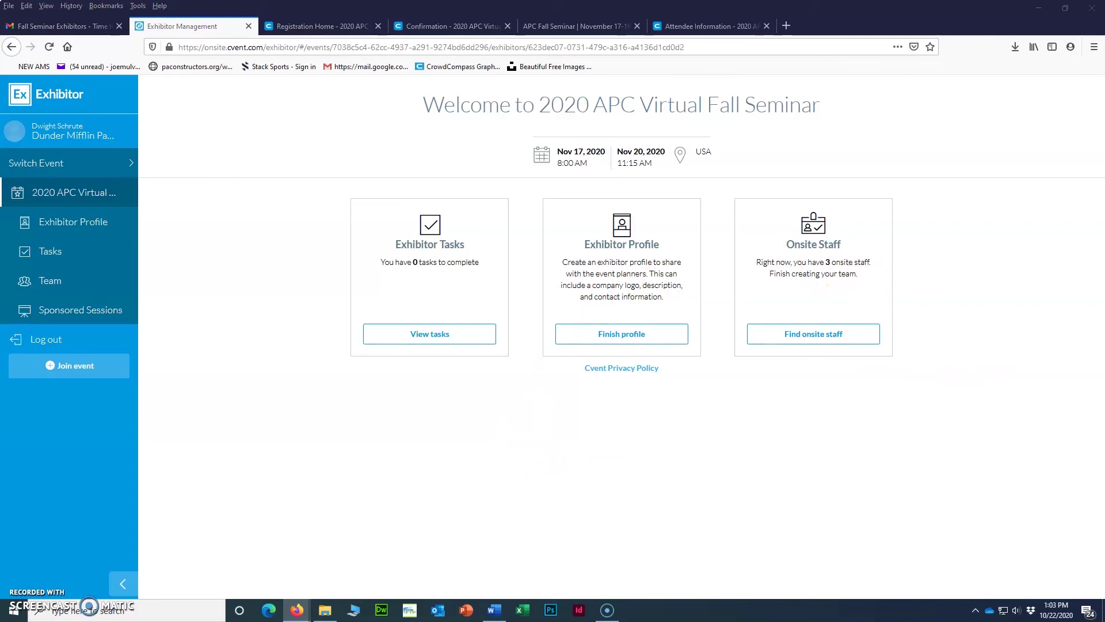
pyautogui.moveTo(1104, 53); pyautogui.dragTo(551, 44)
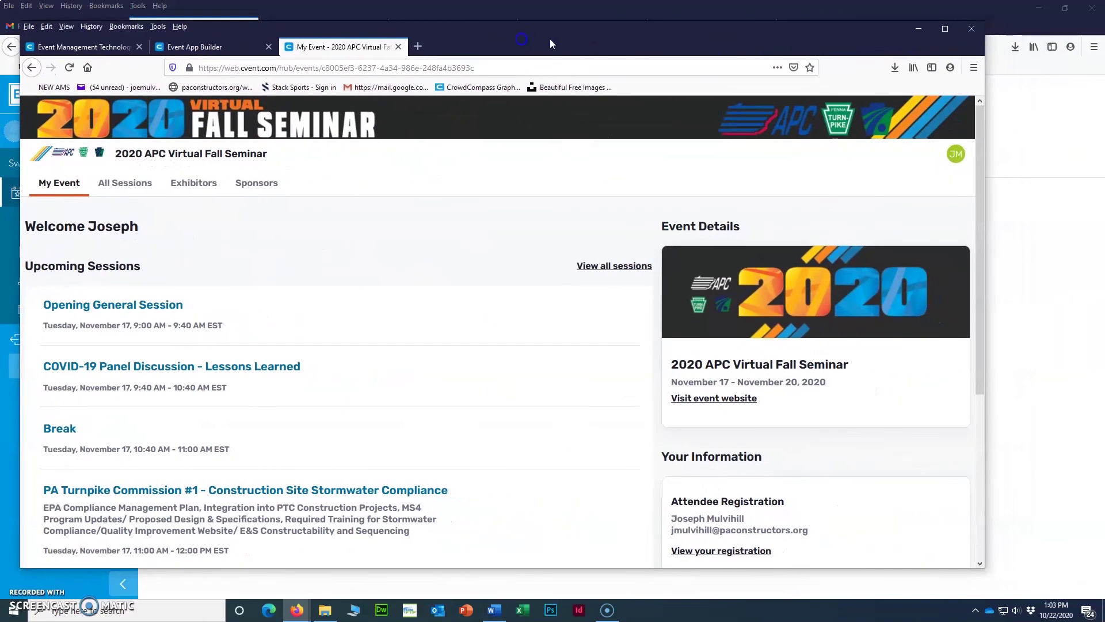
# Maximize and reload the Attendee Hub, view the Lunch with Exhibitors session, then the Exhibitors list.
pyautogui.click(944, 28)
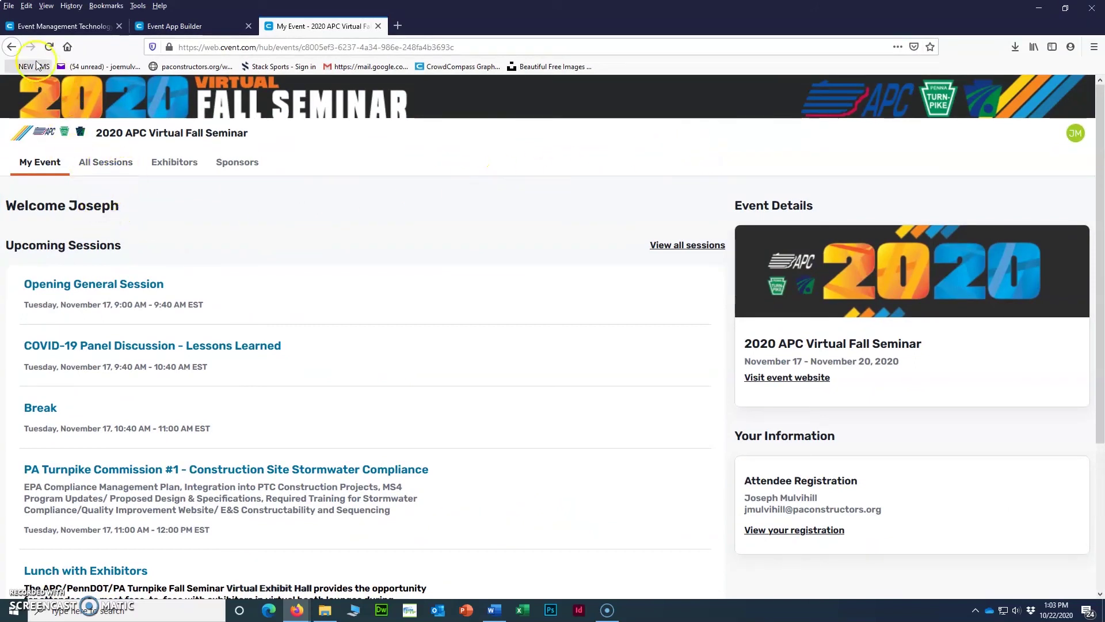
pyautogui.click(50, 48)
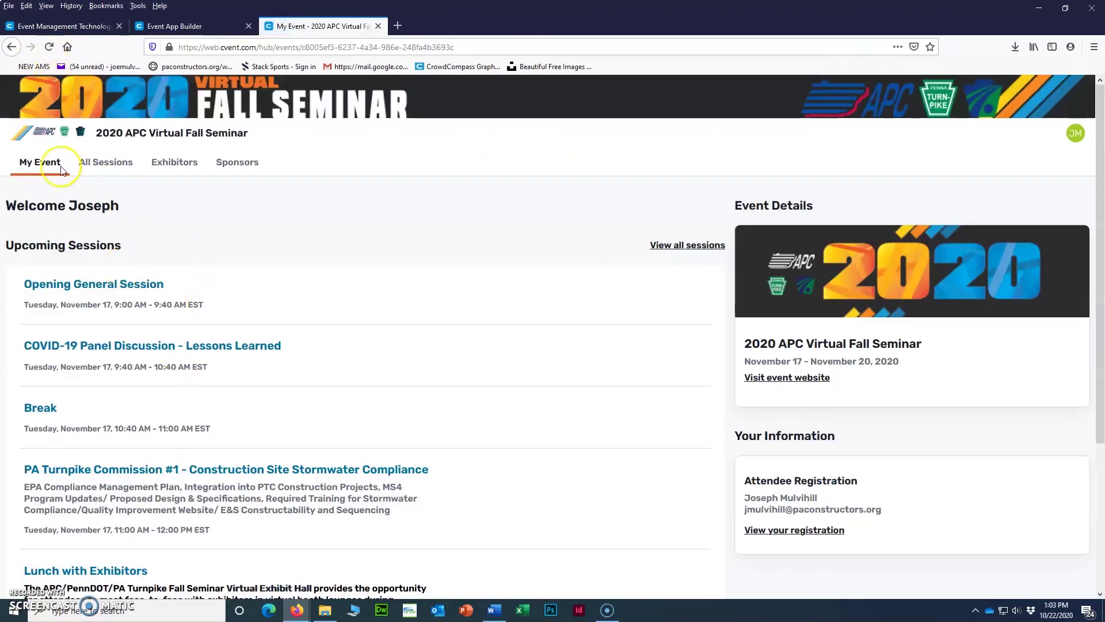
pyautogui.click(117, 171)
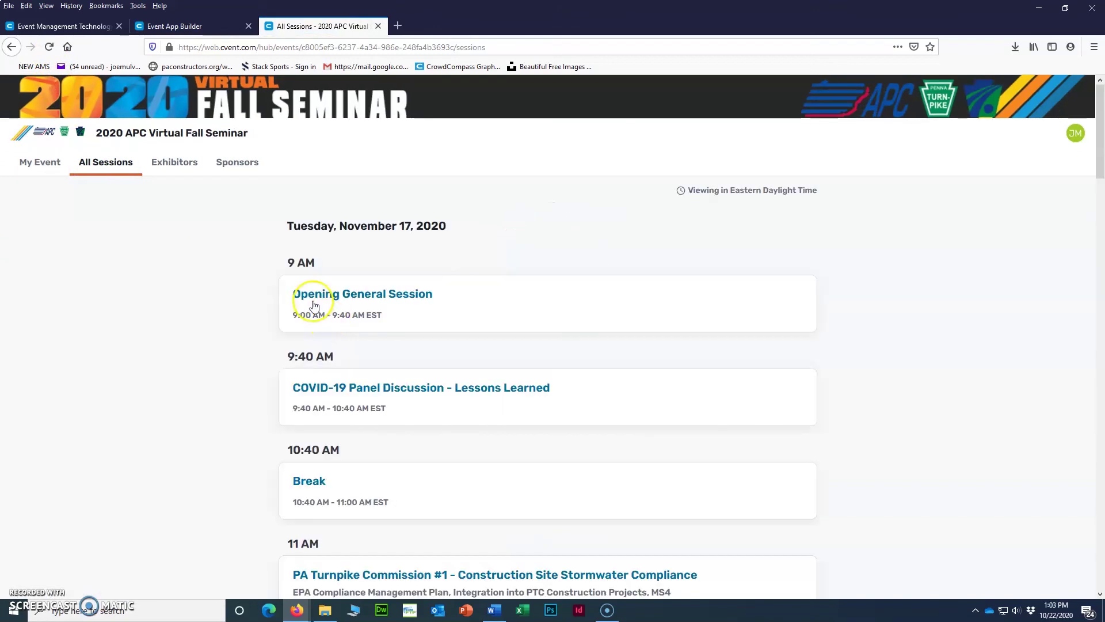
pyautogui.scroll(-6, 316, 311)
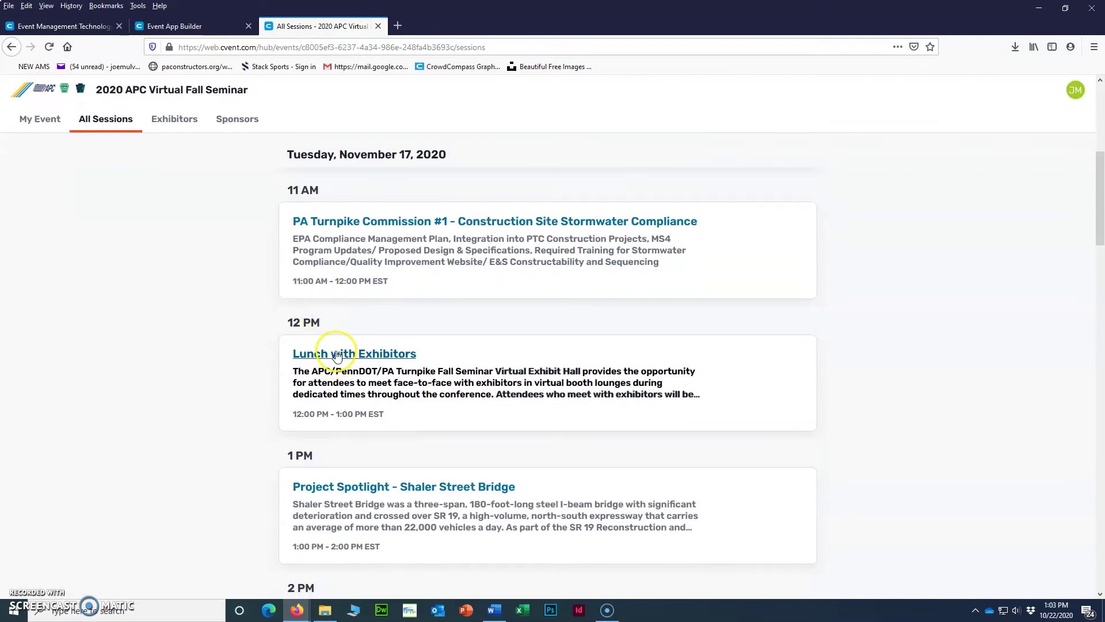
pyautogui.scroll(-2, 336, 355)
pyautogui.click(371, 235)
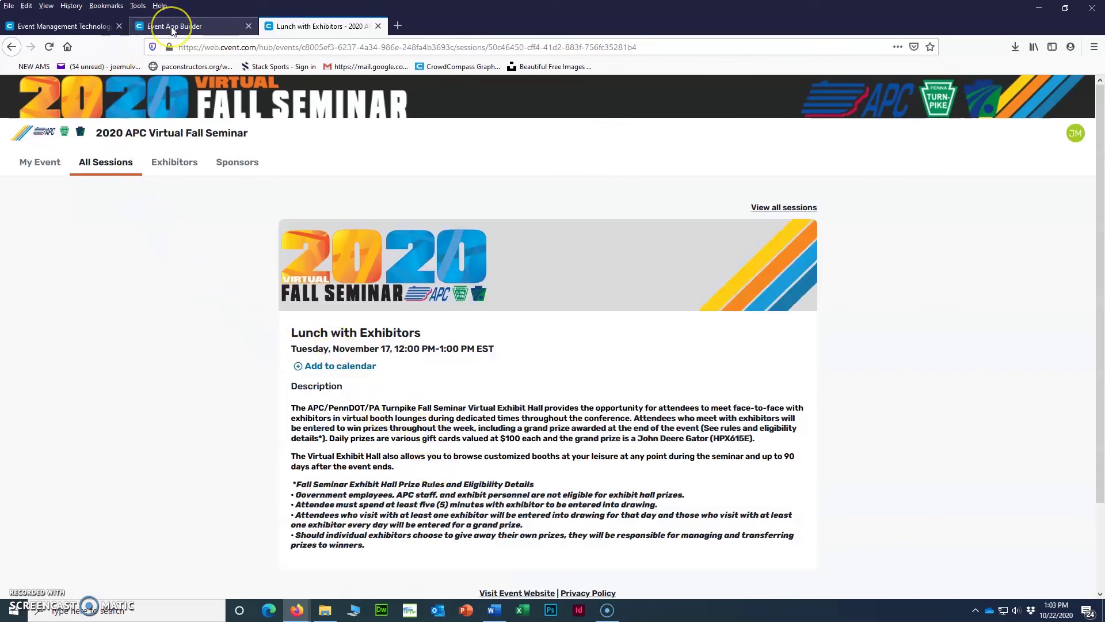
pyautogui.click(164, 174)
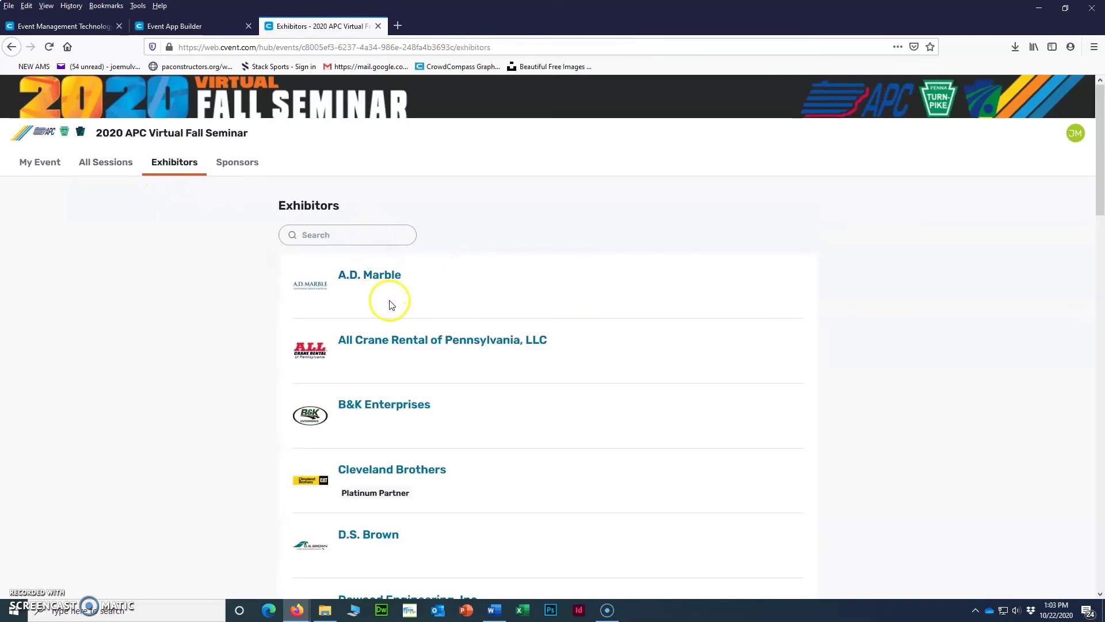
# Open Dunder Mifflin Paper Company's exhibitor page, toggle its description, and open the Dunder Mifflin Product Guide.
pyautogui.scroll(-5, 389, 305)
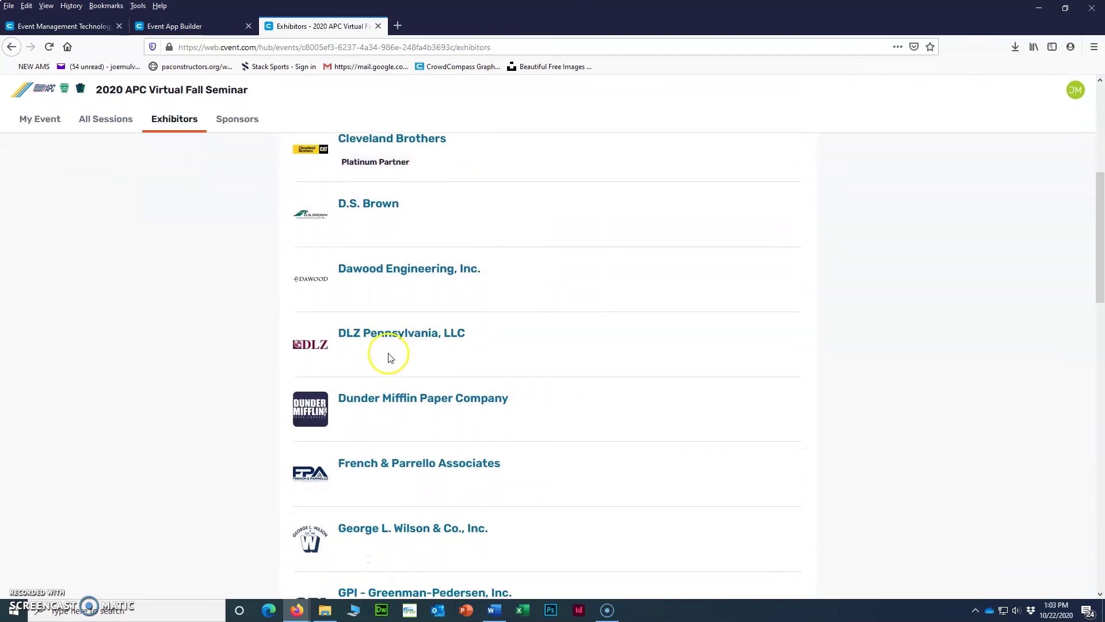
pyautogui.scroll(-1, 390, 358)
pyautogui.click(380, 383)
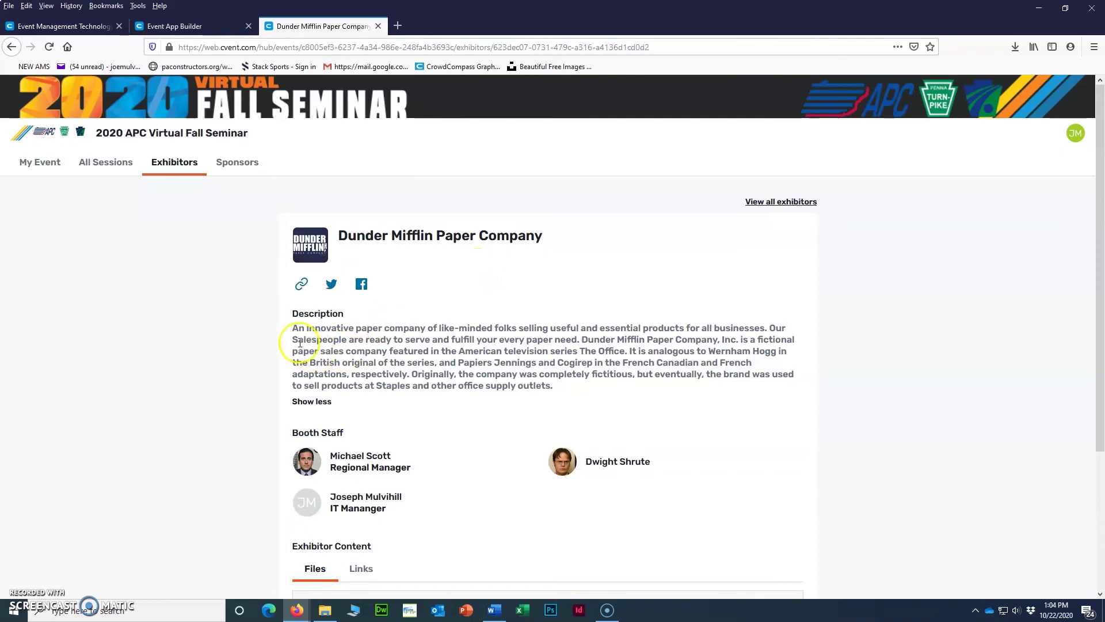
pyautogui.click(316, 403)
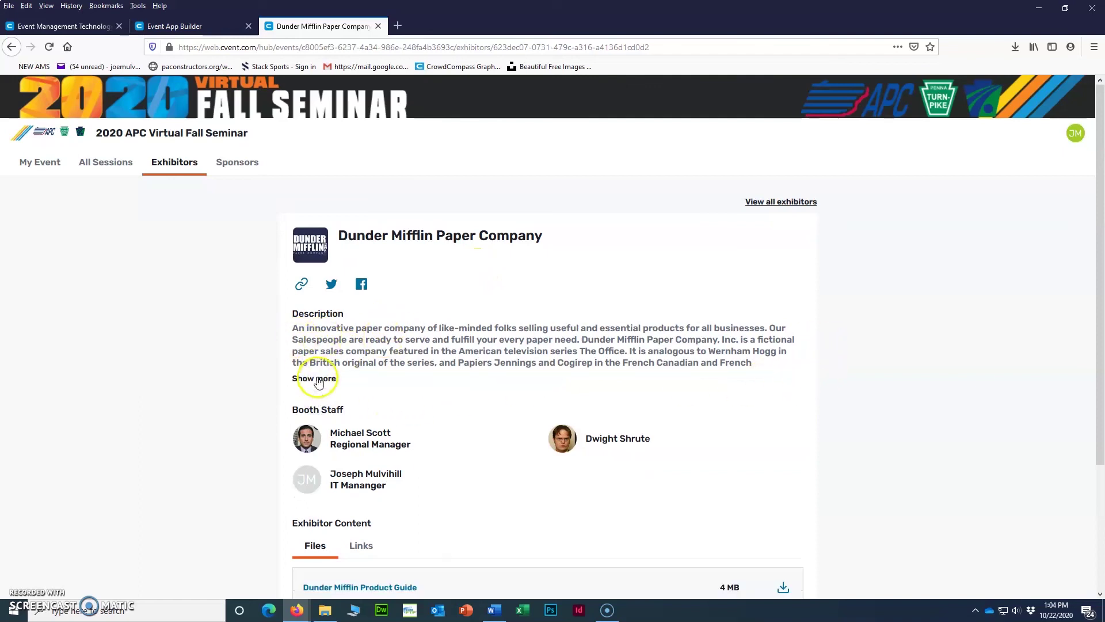
pyautogui.click(318, 380)
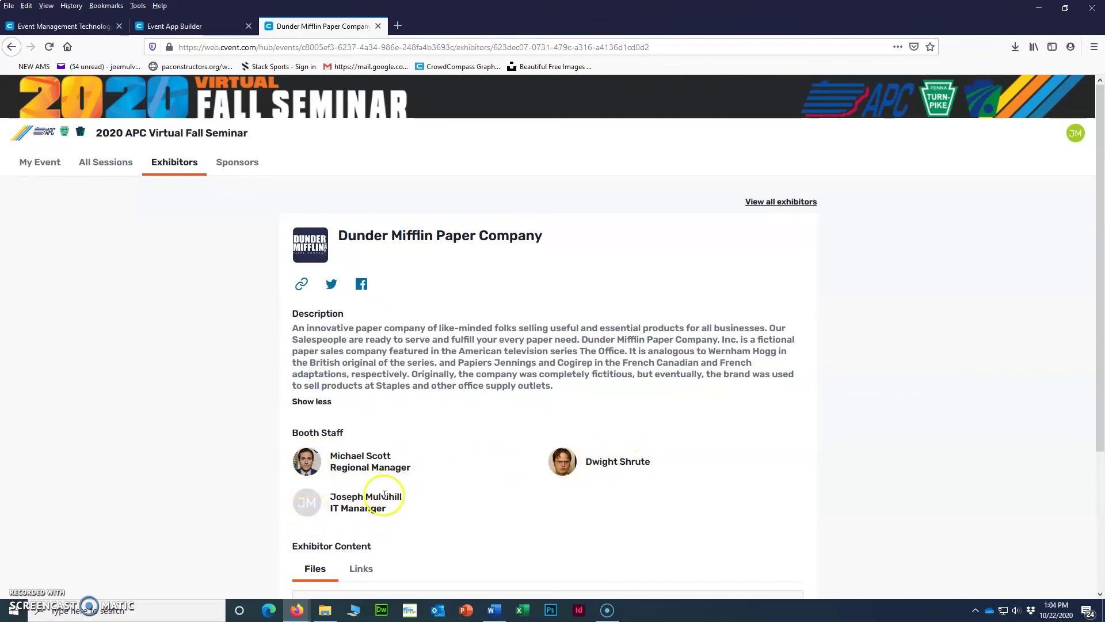
pyautogui.scroll(-2, 384, 497)
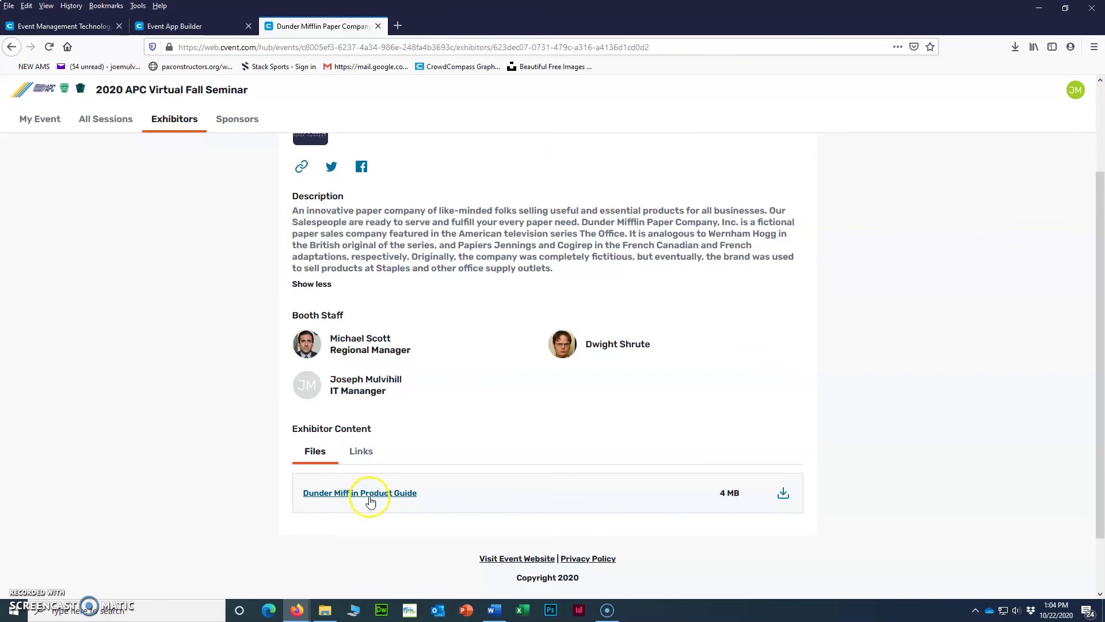
pyautogui.click(368, 494)
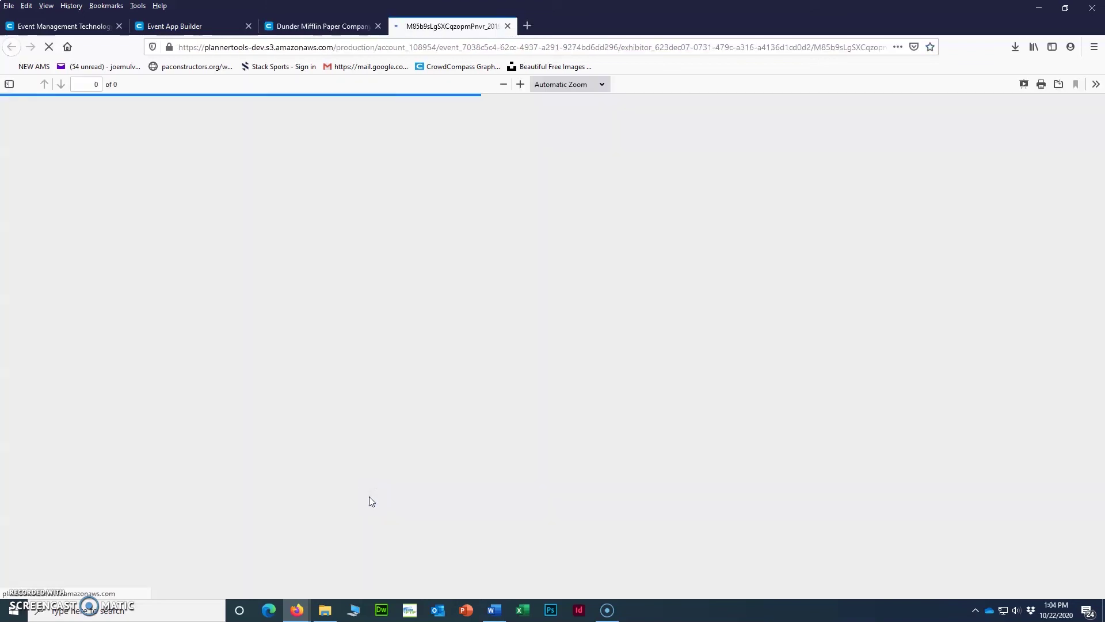
# Back on the exhibitor page, switch to Links and try the Promo Video, closing the YouTube tab.
pyautogui.click(340, 26)
pyautogui.click(360, 455)
pyautogui.click(328, 489)
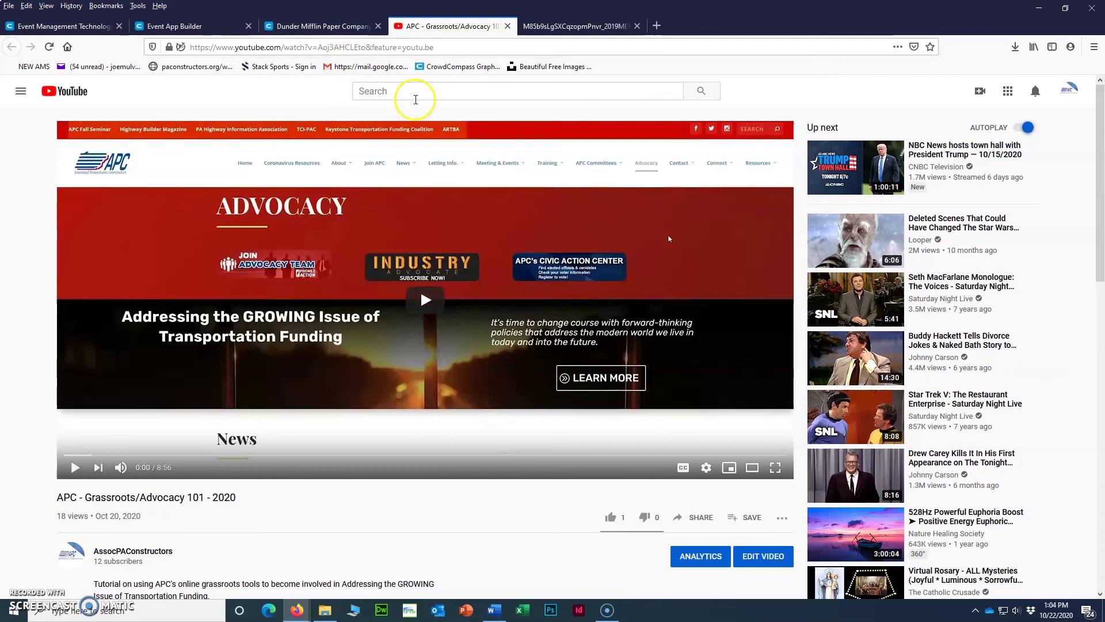
pyautogui.click(509, 27)
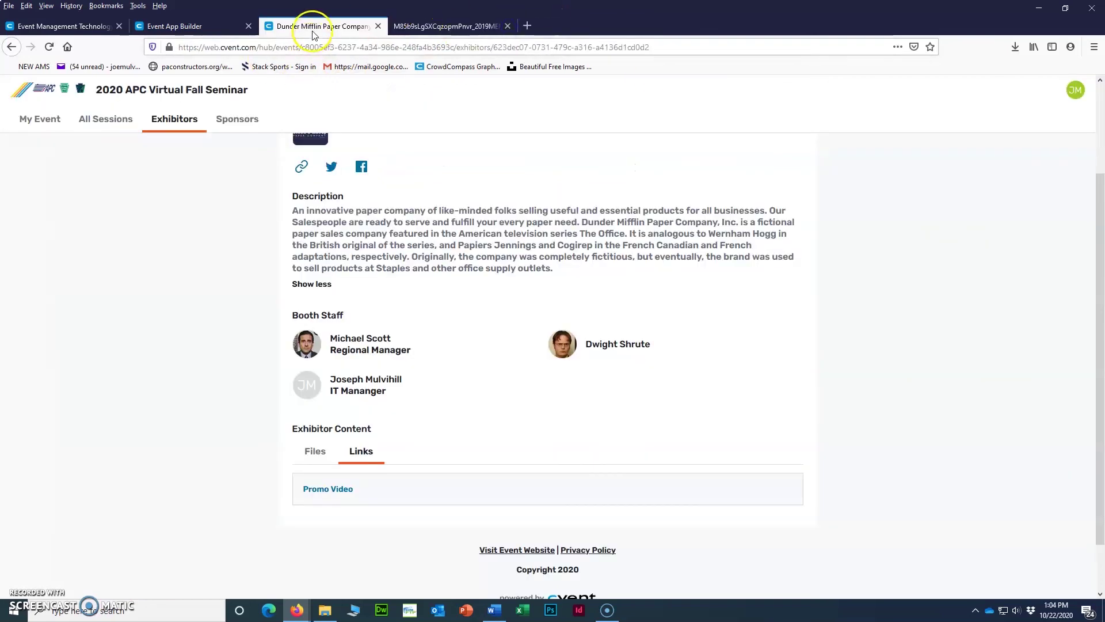
# Test the exhibitor's Facebook and company website links, closing the website tab that opened.
pyautogui.scroll(3, 407, 370)
pyautogui.click(361, 283)
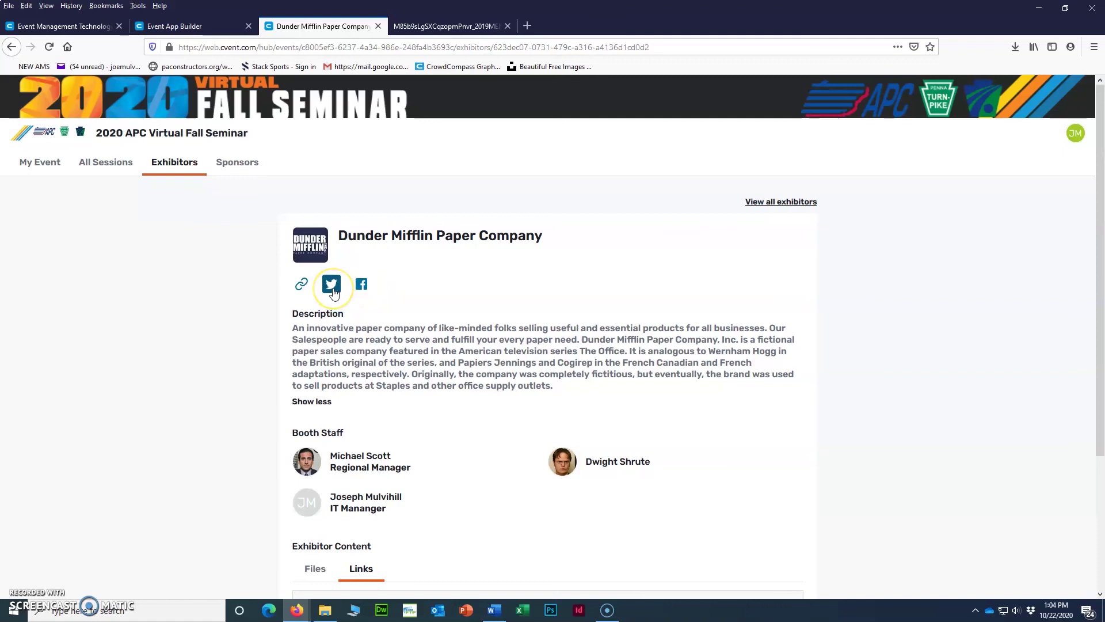
pyautogui.click(304, 291)
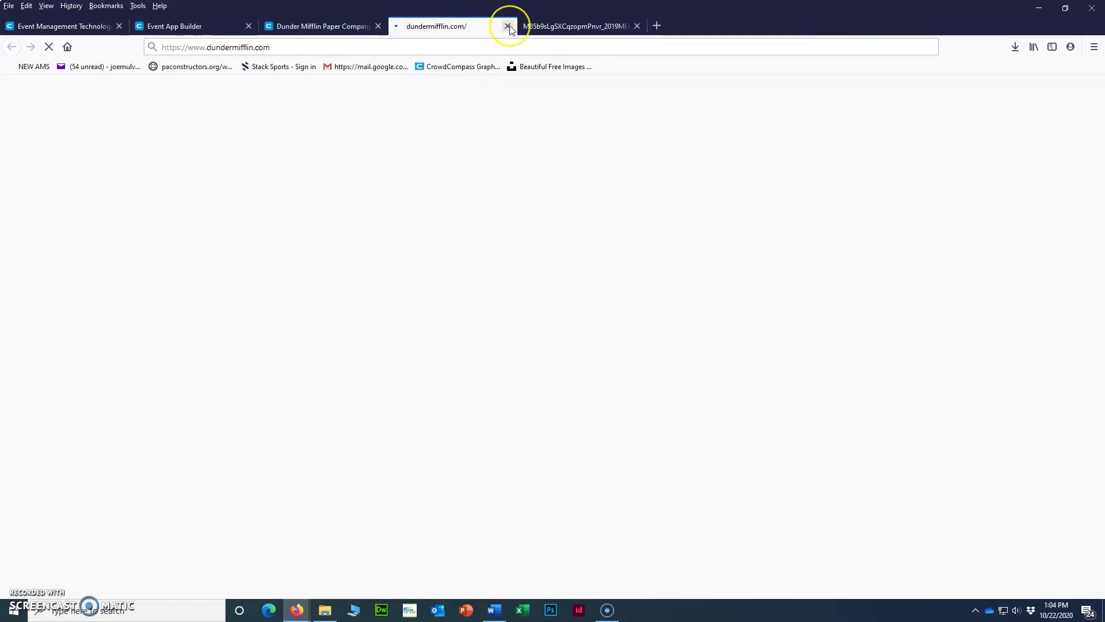
pyautogui.click(507, 26)
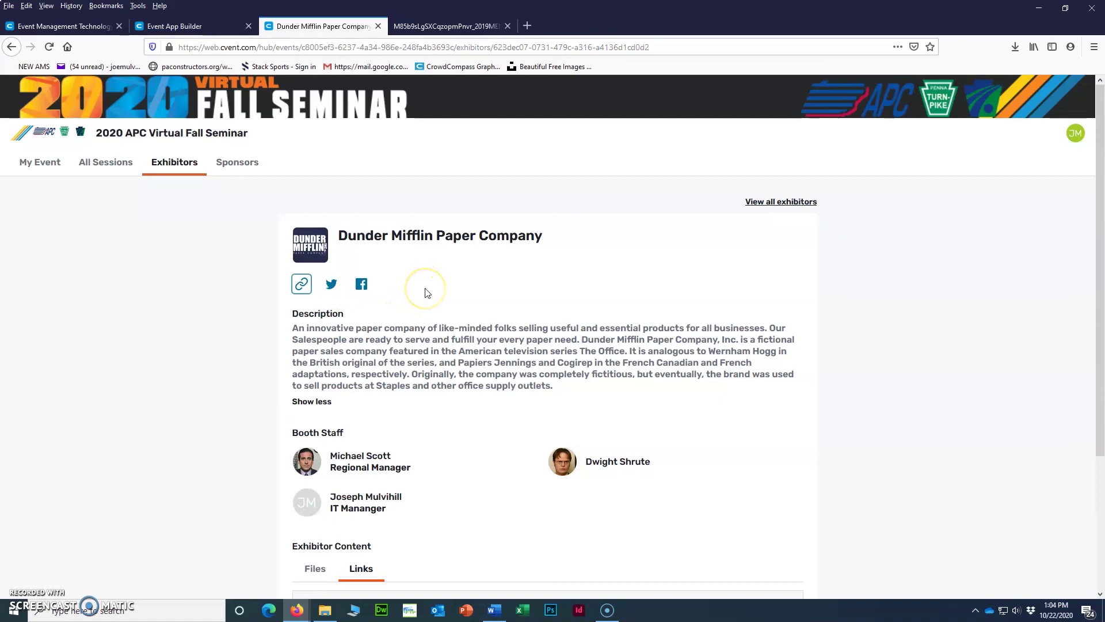
# Look through the attendee website settings and Cvent home tabs, then close the Product Guide PDF tab.
pyautogui.scroll(-1, 415, 260)
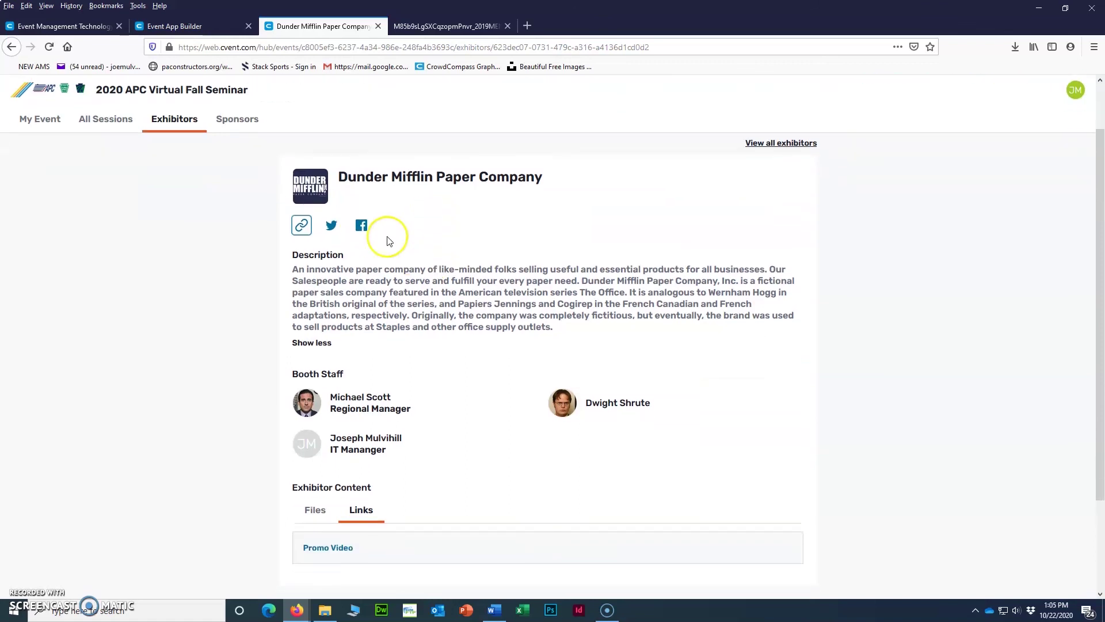
pyautogui.click(220, 26)
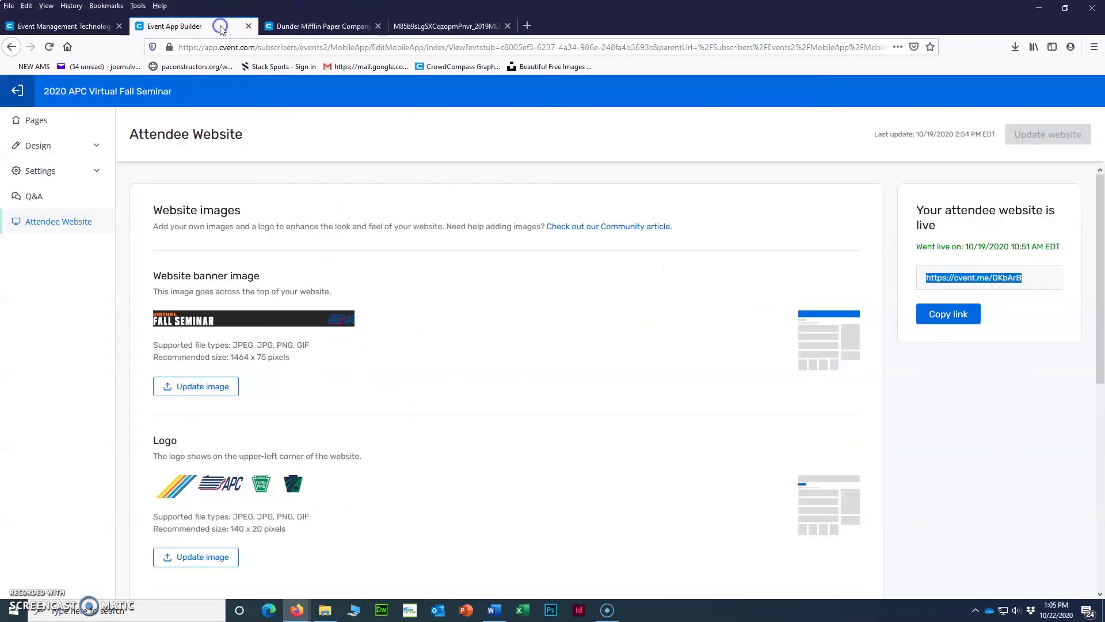
pyautogui.click(78, 26)
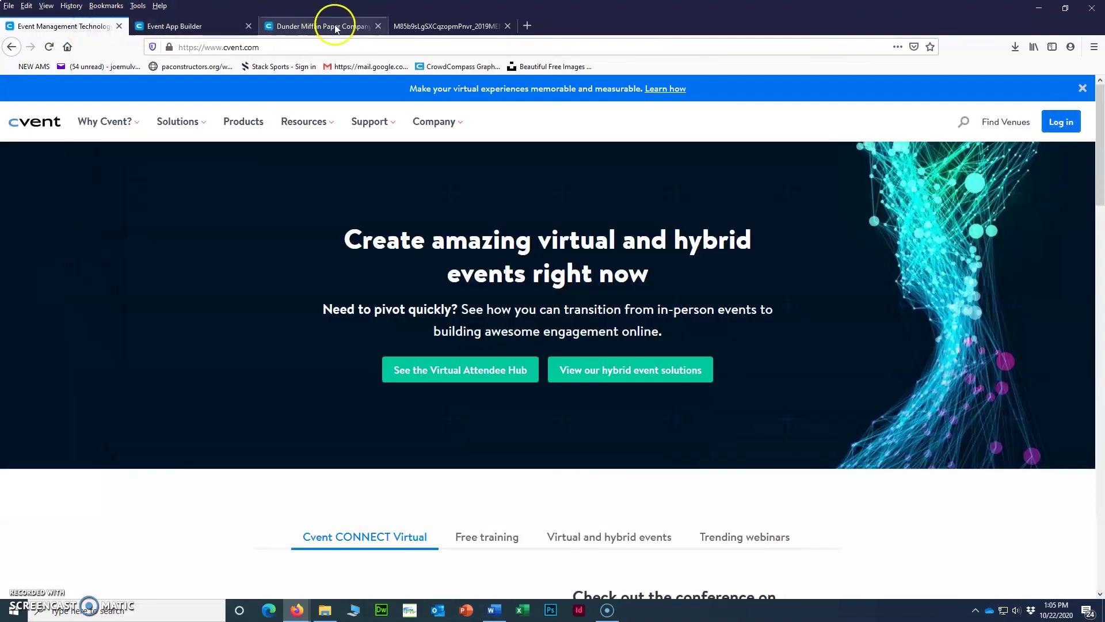
pyautogui.click(442, 29)
pyautogui.click(507, 26)
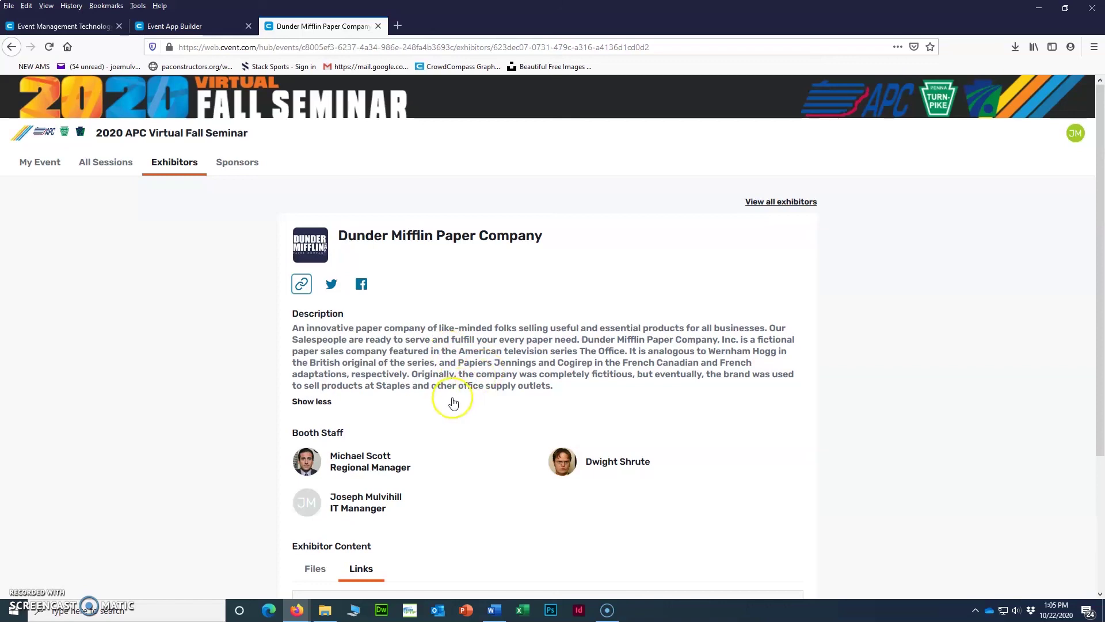
pyautogui.scroll(-2, 453, 375)
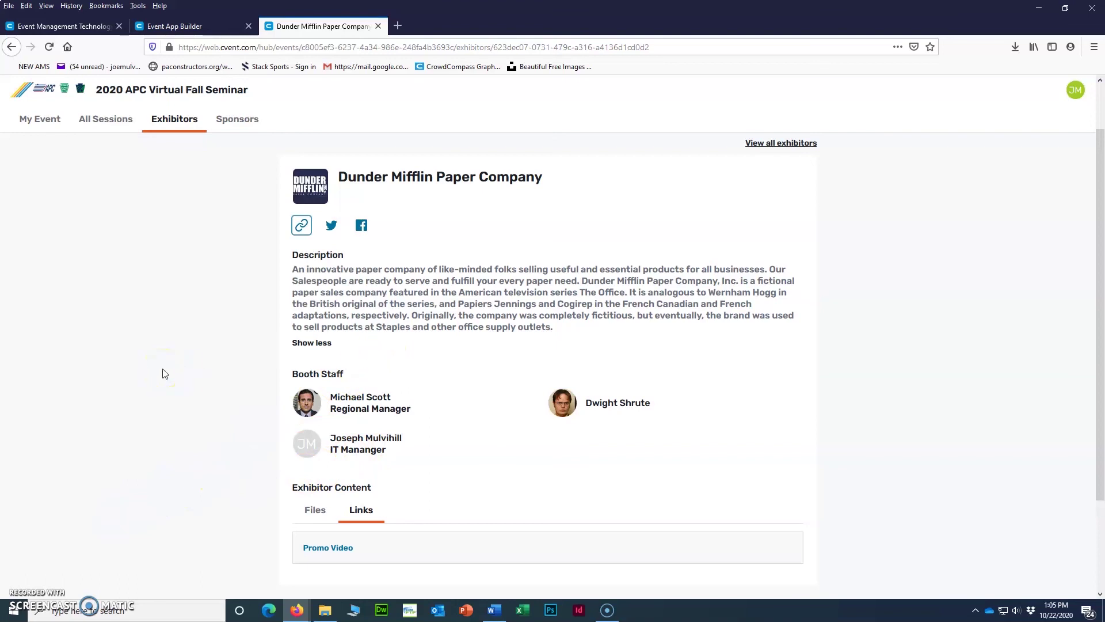
pyautogui.scroll(2, 165, 374)
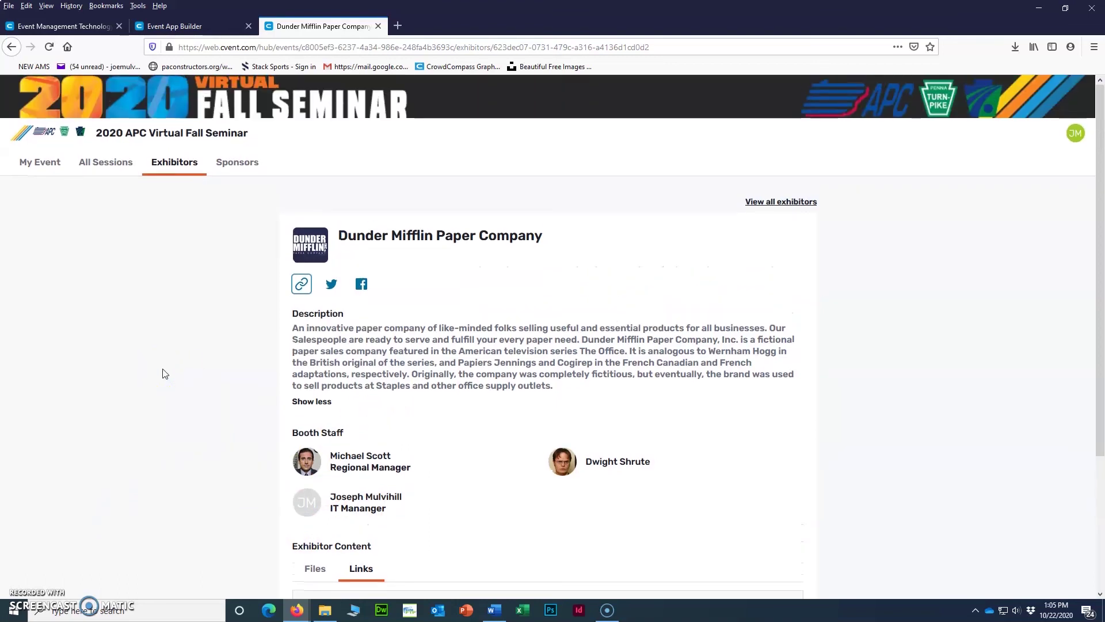